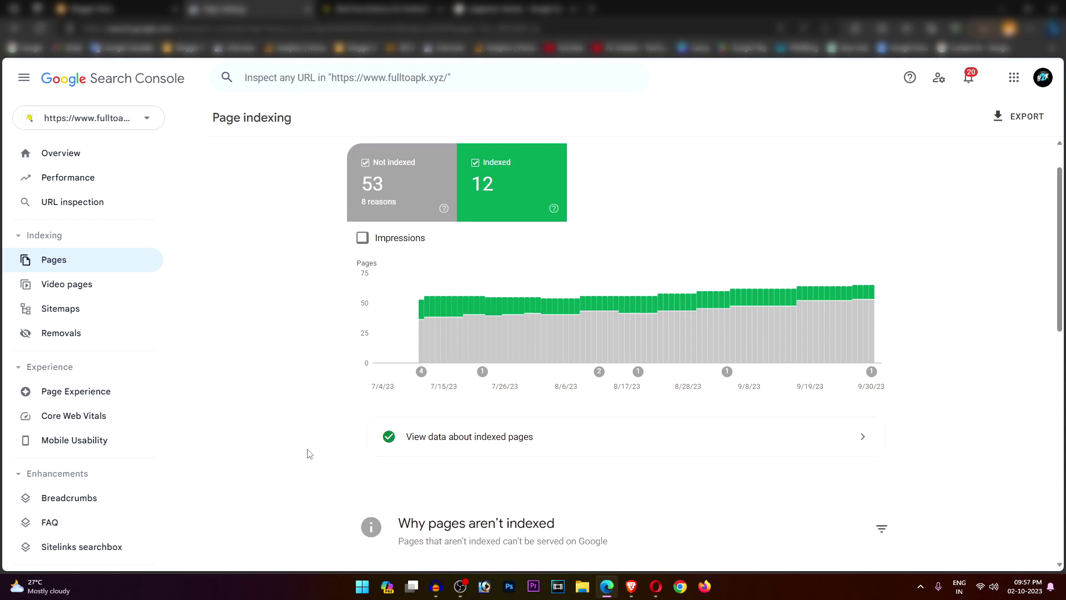
- Open the "Crawled - currently not indexed" report from the list of reasons why pages aren't indexed
{"action": "scroll", "coordinate": [309, 444], "scroll_direction": "down", "scroll_amount": 1}
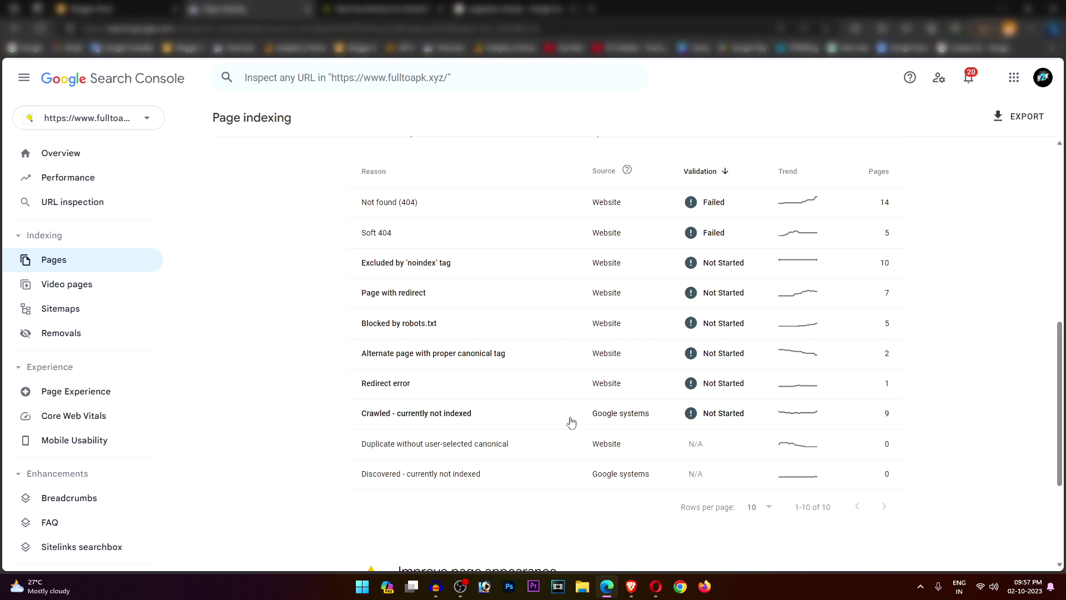
{"action": "left_click", "coordinate": [476, 413]}
{"action": "scroll", "coordinate": [478, 305], "scroll_direction": "down", "scroll_amount": 6}
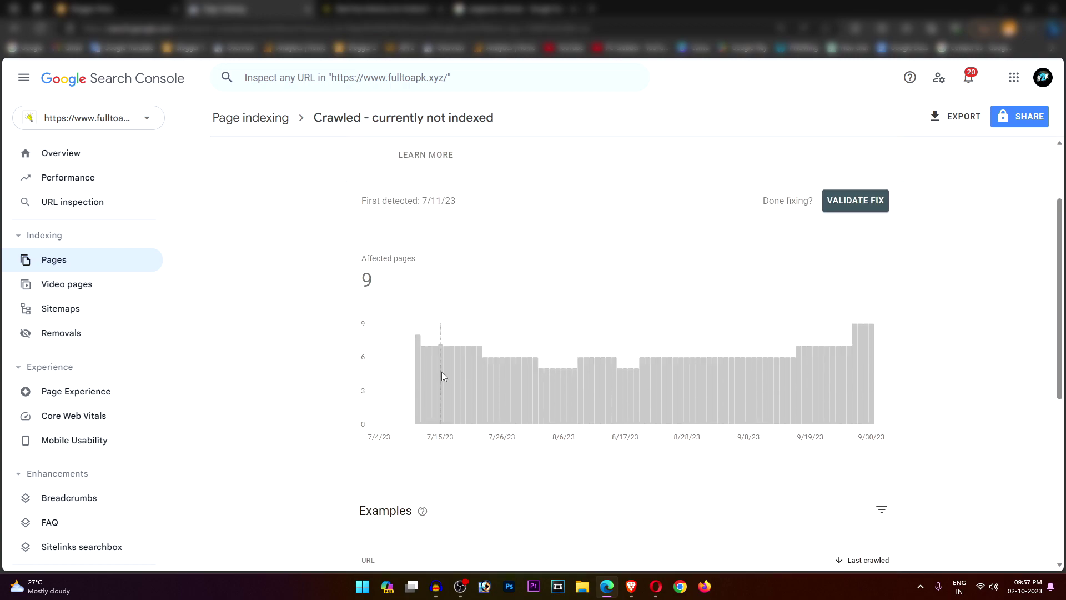
{"action": "scroll", "coordinate": [483, 397], "scroll_direction": "up", "scroll_amount": 5}
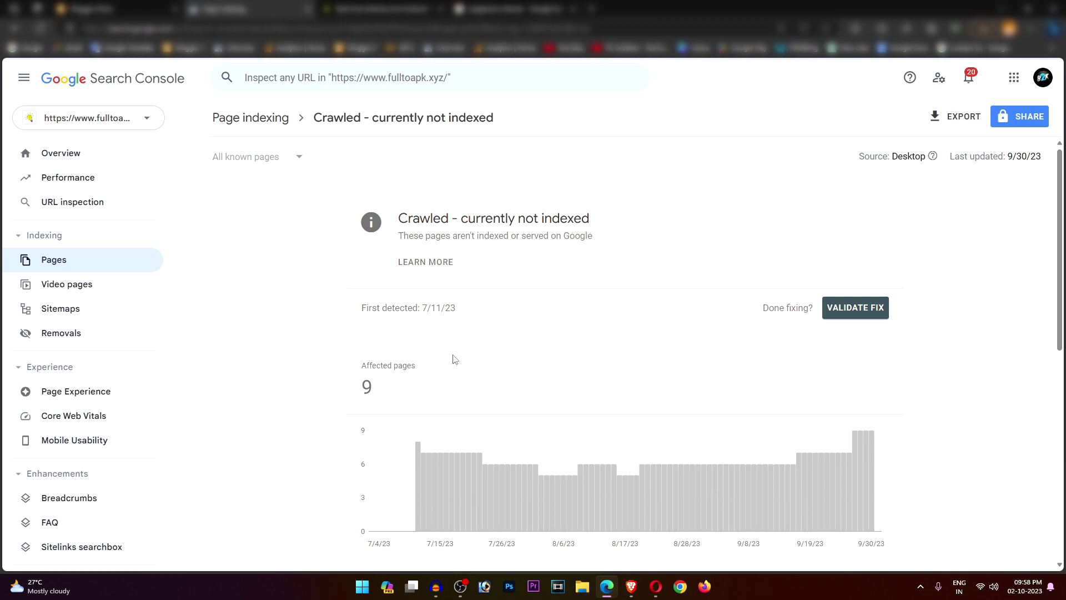
{"action": "left_click", "coordinate": [66, 7]}
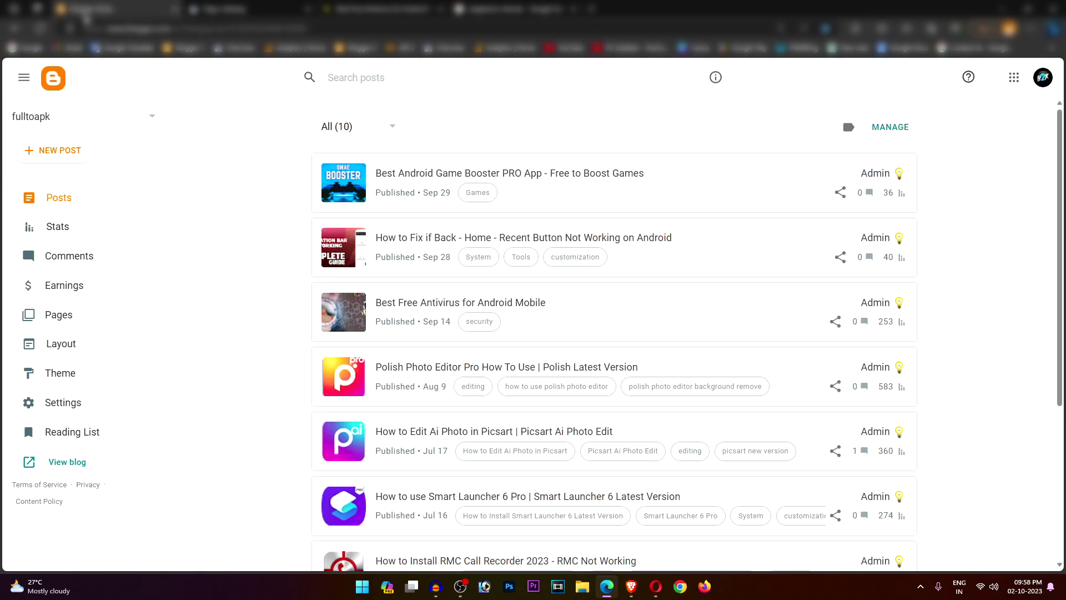
{"action": "left_click", "coordinate": [76, 240]}
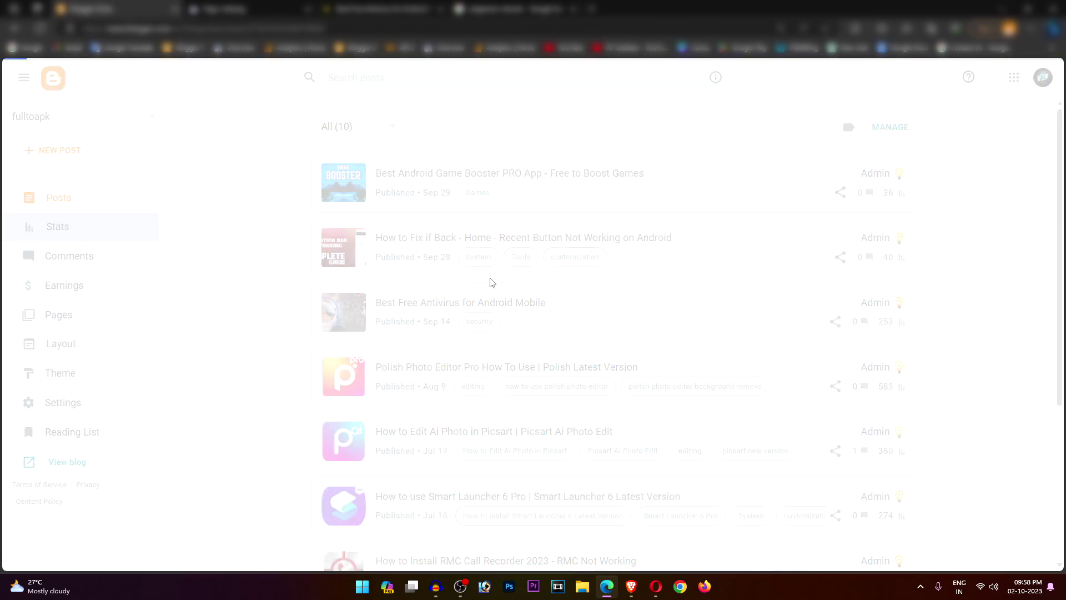
{"action": "scroll", "coordinate": [528, 311], "scroll_direction": "down", "scroll_amount": 7}
{"action": "left_click", "coordinate": [843, 345]}
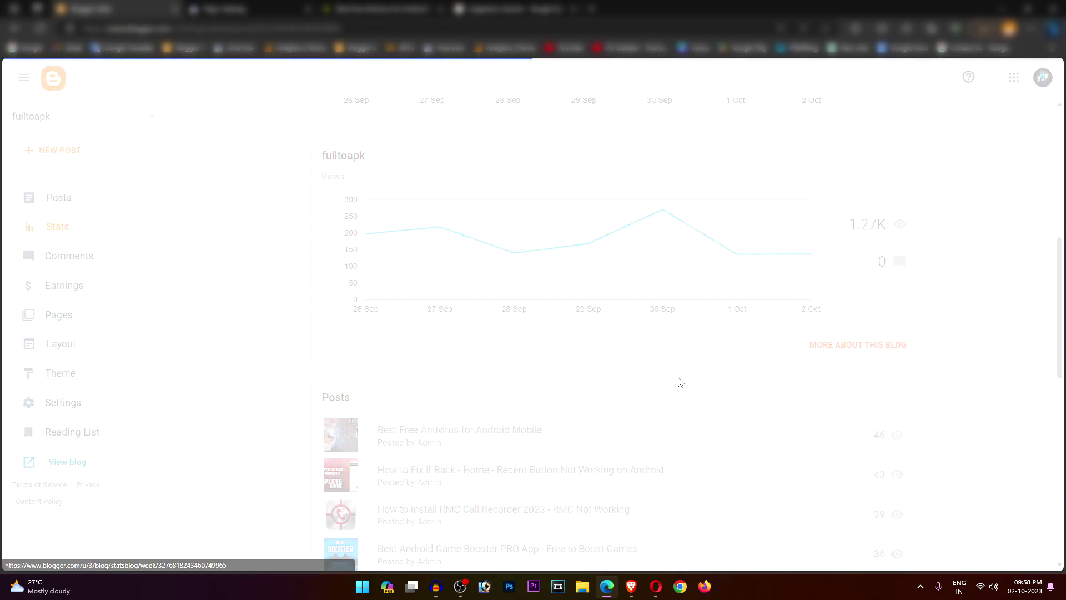
{"action": "scroll", "coordinate": [639, 394], "scroll_direction": "down", "scroll_amount": 2}
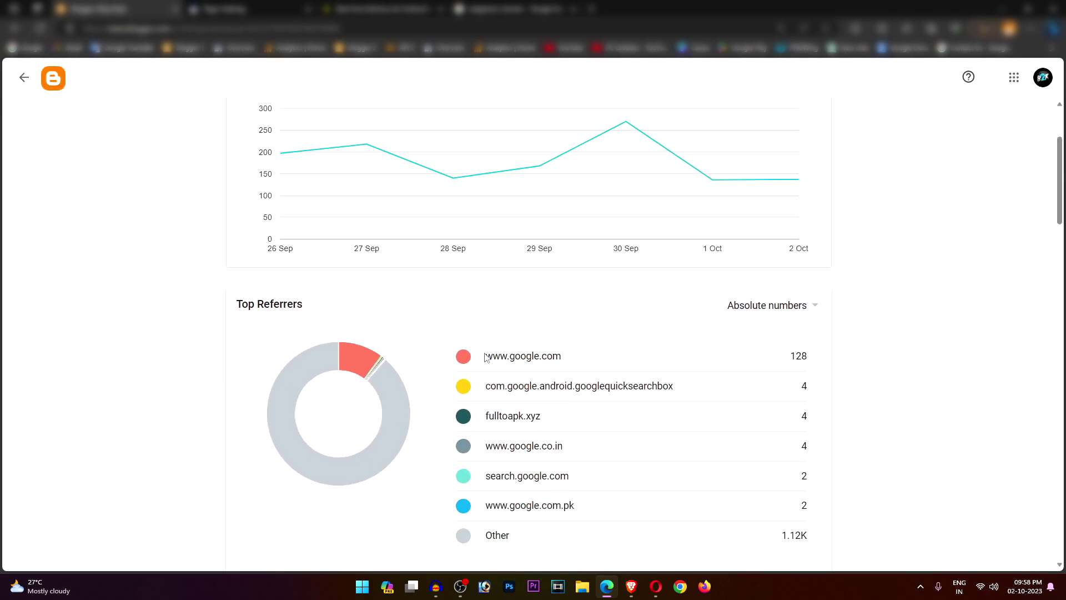
{"action": "left_click_drag", "start_coordinate": [479, 357], "coordinate": [562, 357]}
{"action": "left_click", "coordinate": [576, 359]}
{"action": "scroll", "coordinate": [760, 369], "scroll_direction": "up", "scroll_amount": 3}
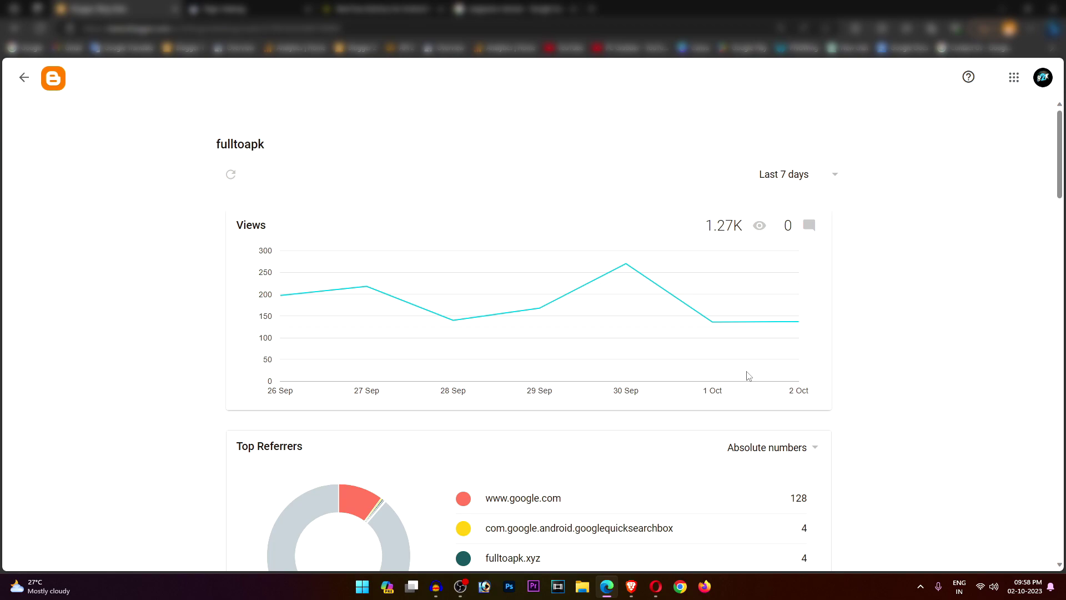
- Open the PC Grabber YouTube channel and view its created playlists
{"action": "left_click", "coordinate": [631, 48]}
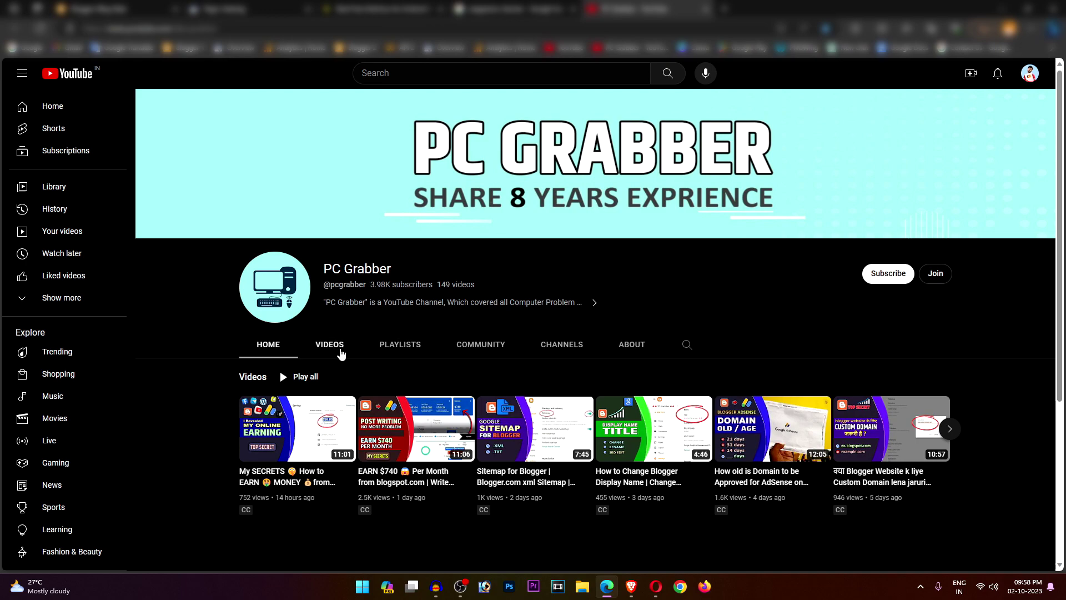
{"action": "left_click", "coordinate": [393, 350]}
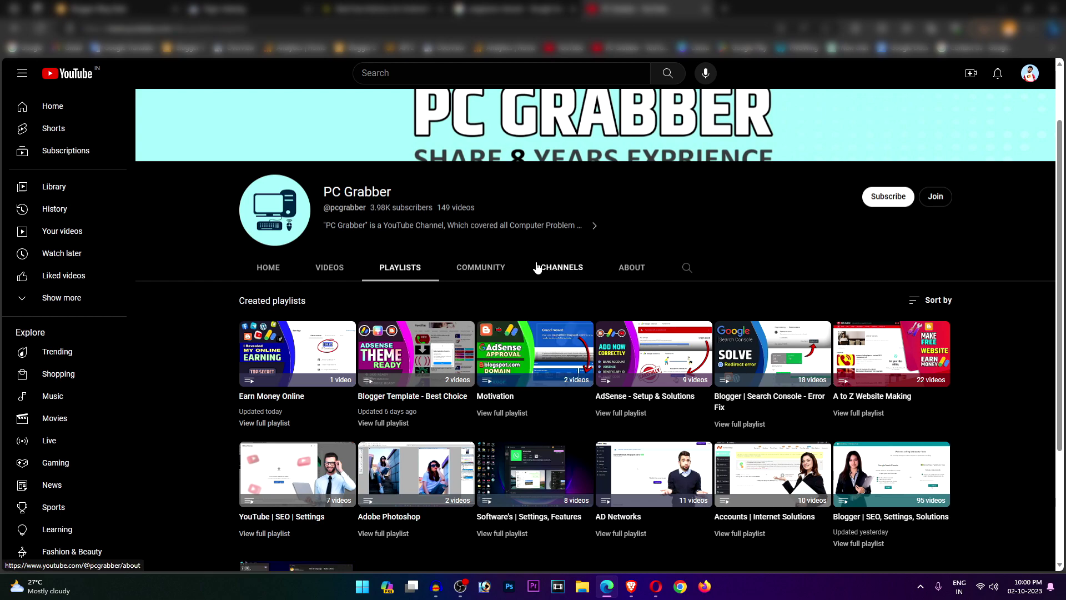
{"action": "scroll", "coordinate": [480, 318], "scroll_direction": "up", "scroll_amount": 2}
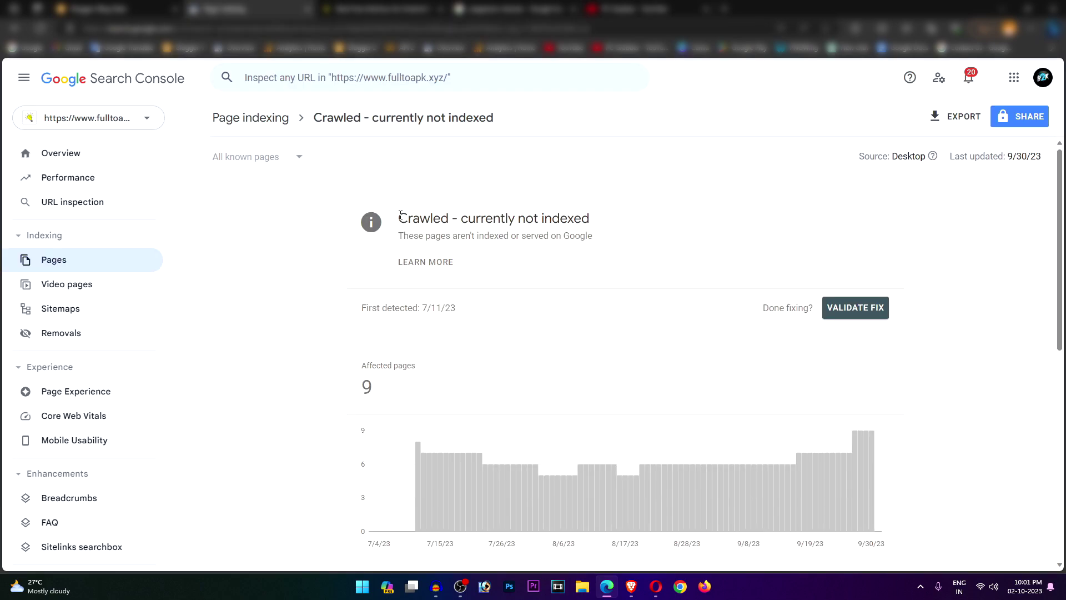
- Return to Search Console and examine the "Crawled - currently not indexed" heading, highlighting its words, and the example URLs in the report
{"action": "left_click_drag", "start_coordinate": [403, 217], "coordinate": [602, 214]}
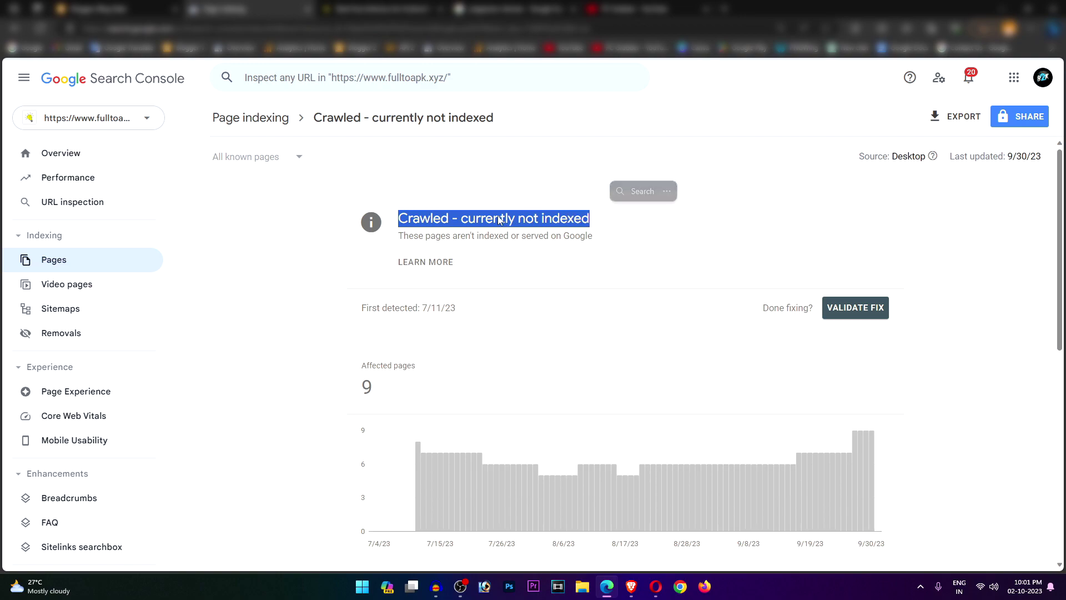
{"action": "left_click", "coordinate": [401, 219]}
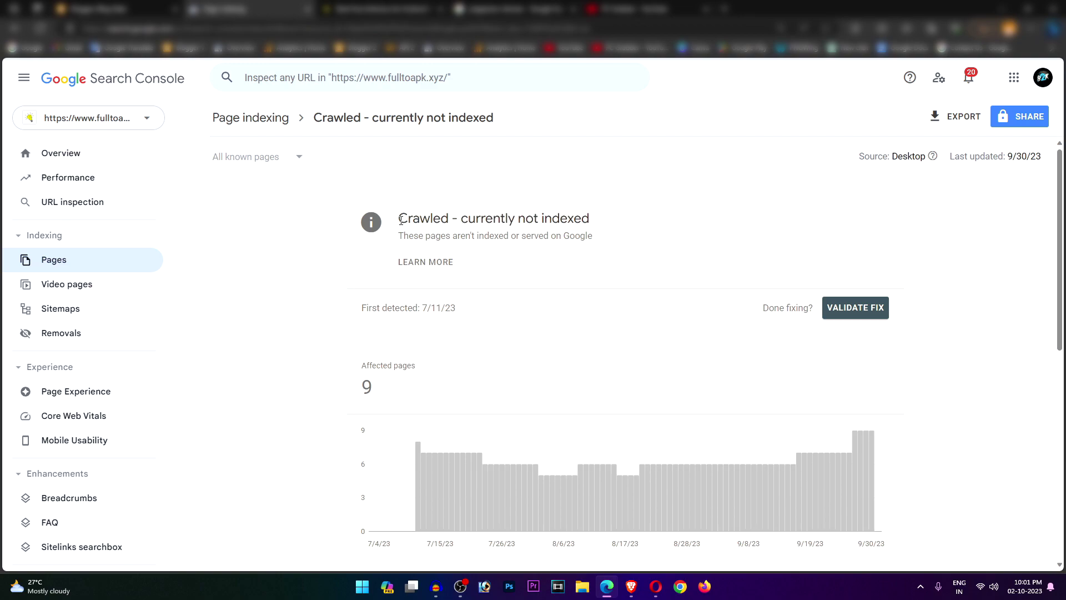
{"action": "left_click_drag", "start_coordinate": [401, 219], "coordinate": [600, 220]}
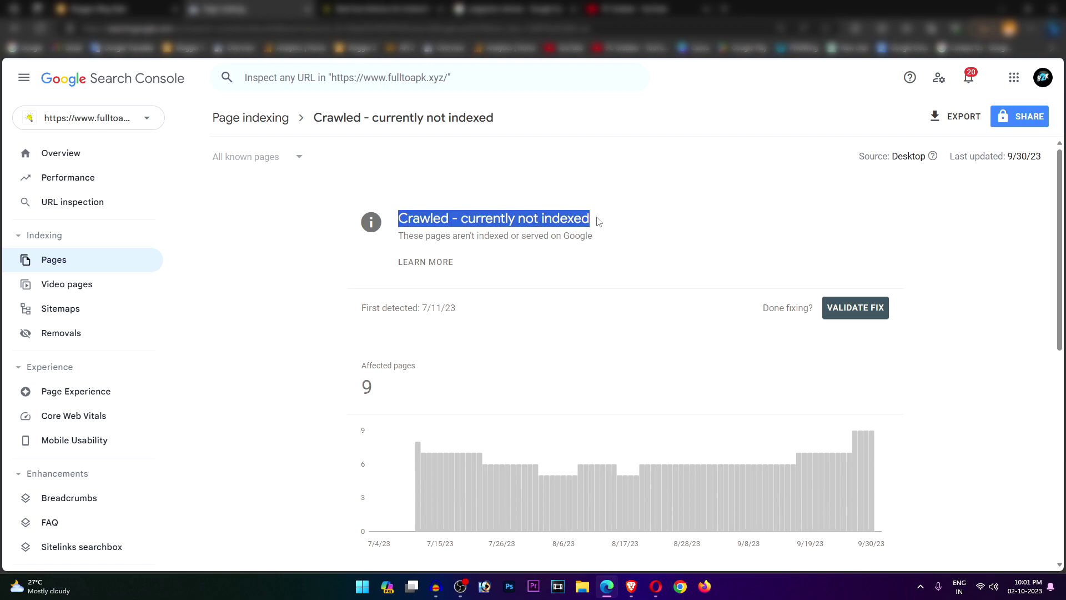
{"action": "left_click", "coordinate": [460, 215]}
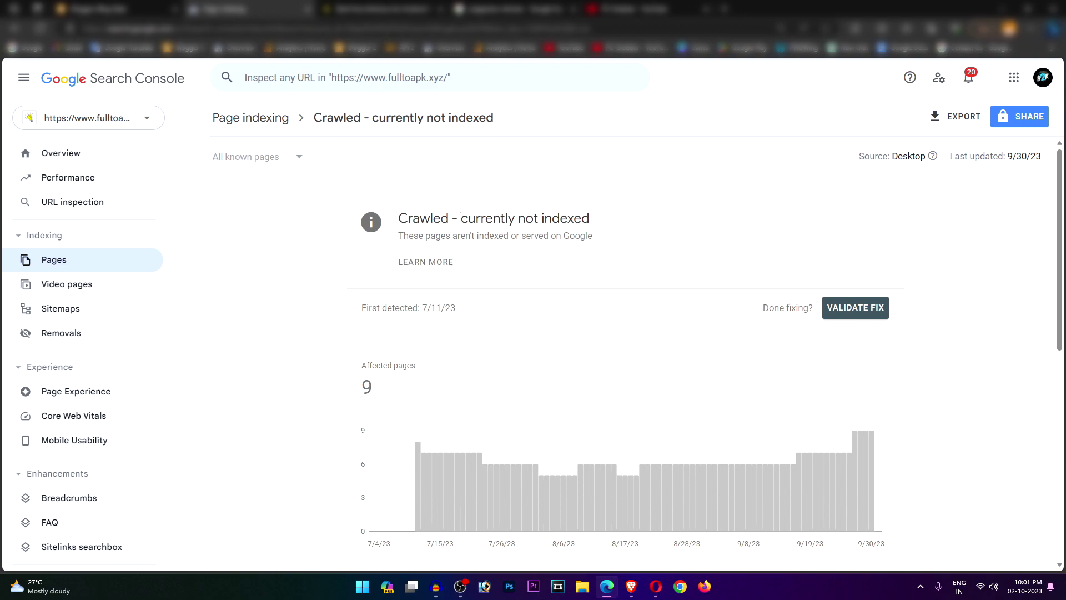
{"action": "left_click_drag", "start_coordinate": [399, 218], "coordinate": [452, 219]}
{"action": "left_click", "coordinate": [405, 214]}
{"action": "left_click_drag", "start_coordinate": [467, 215], "coordinate": [594, 223]}
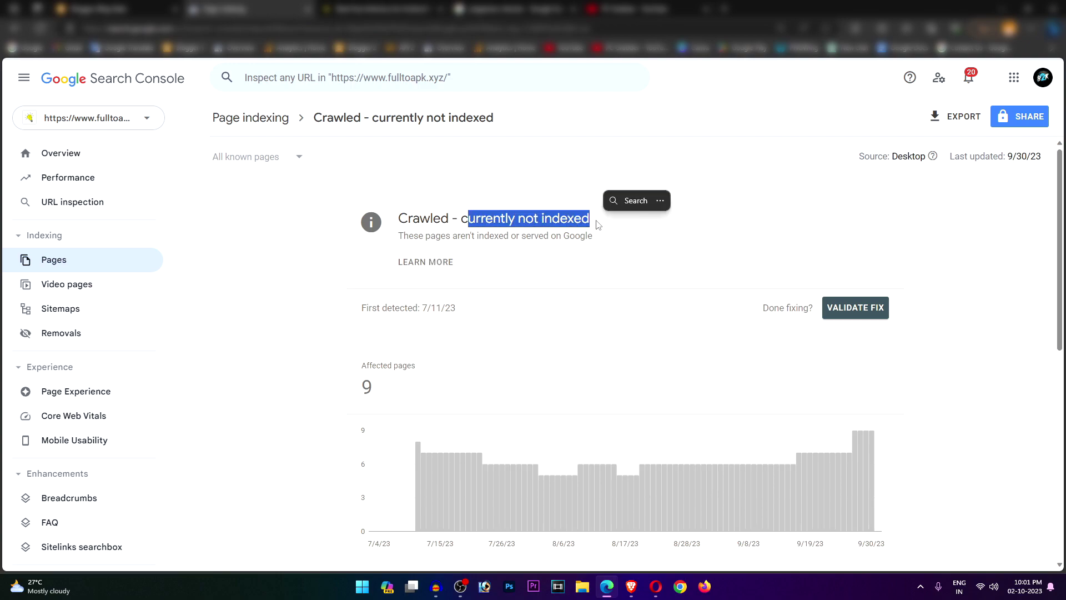
{"action": "left_click", "coordinate": [596, 226]}
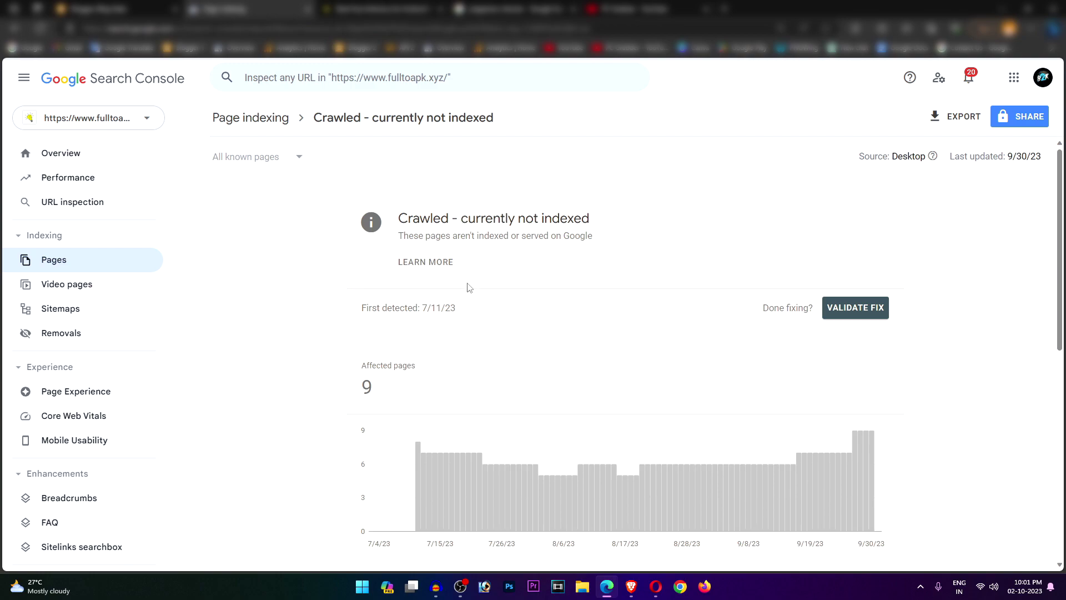
{"action": "scroll", "coordinate": [463, 300], "scroll_direction": "down", "scroll_amount": 1}
{"action": "scroll", "coordinate": [383, 375], "scroll_direction": "down", "scroll_amount": 2}
{"action": "scroll", "coordinate": [365, 383], "scroll_direction": "down", "scroll_amount": 2}
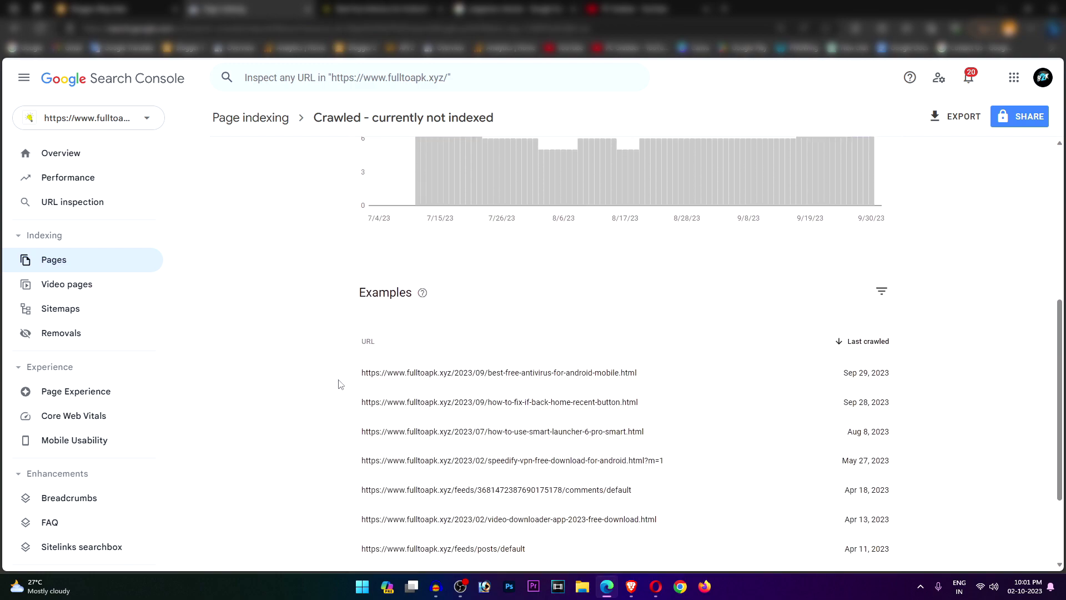
{"action": "scroll", "coordinate": [341, 367], "scroll_direction": "up", "scroll_amount": 5}
{"action": "left_click_drag", "start_coordinate": [461, 217], "coordinate": [602, 220]}
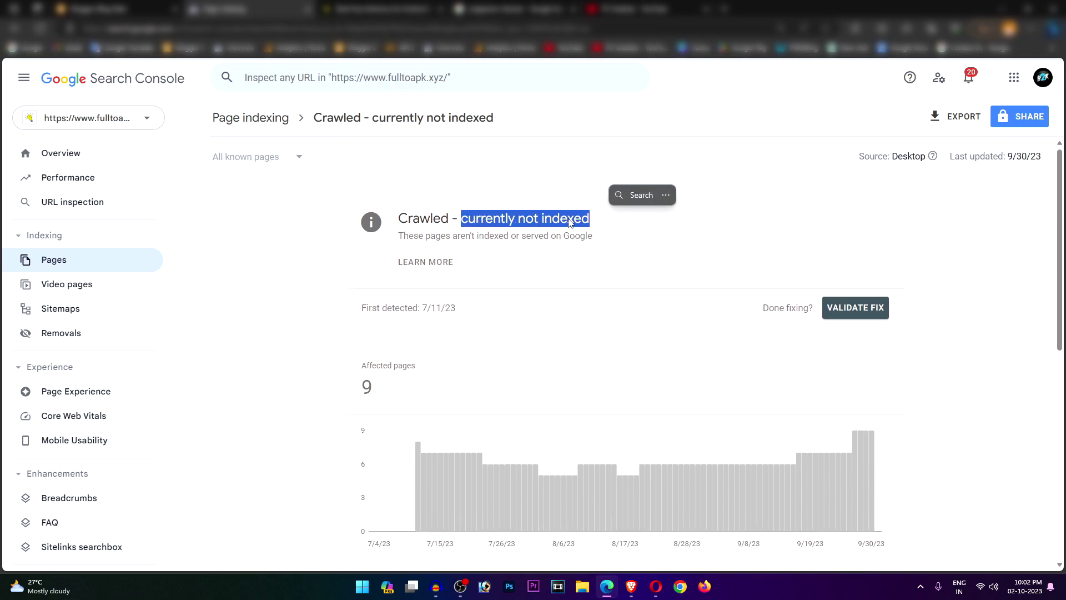
- Copy the URL of the best-free-antivirus-for-android-mobile.html example and open that page in a new tab
{"action": "scroll", "coordinate": [499, 224], "scroll_direction": "down", "scroll_amount": 6}
{"action": "scroll", "coordinate": [486, 447], "scroll_direction": "down", "scroll_amount": 1}
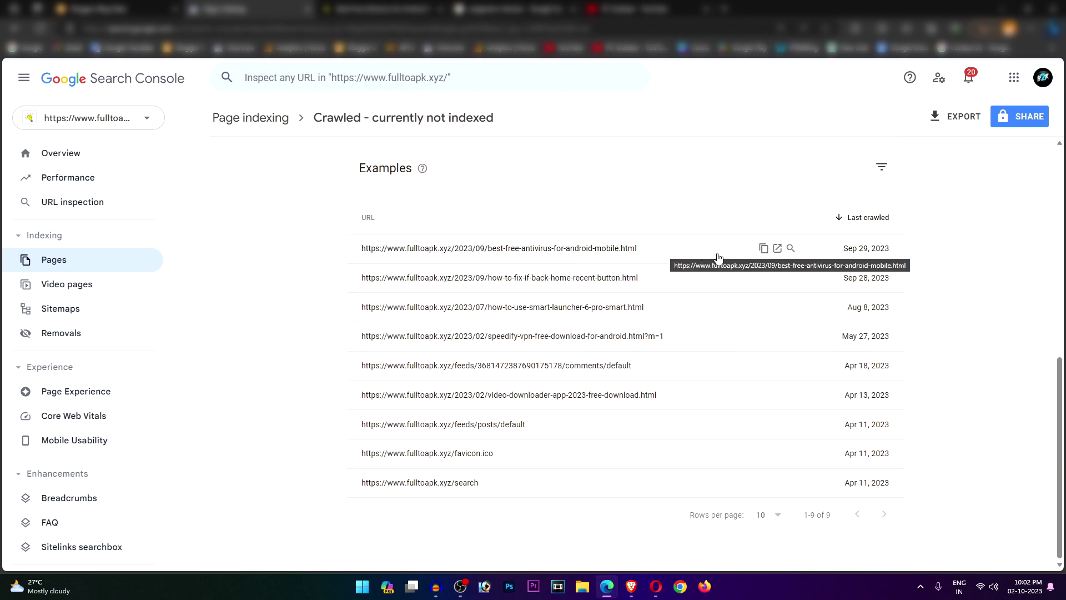
{"action": "left_click", "coordinate": [762, 251]}
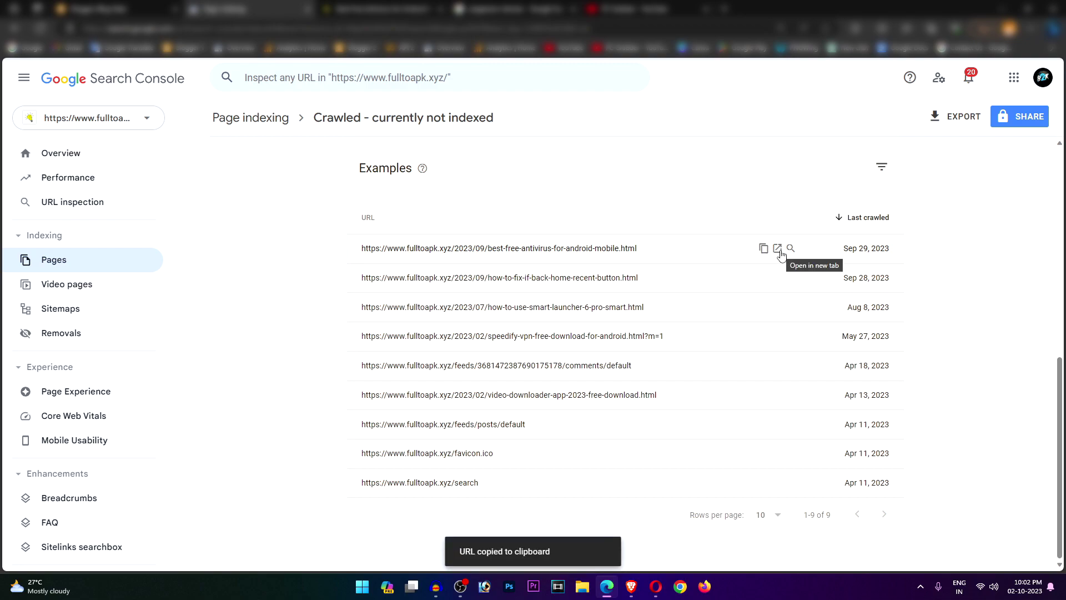
{"action": "left_click", "coordinate": [779, 251]}
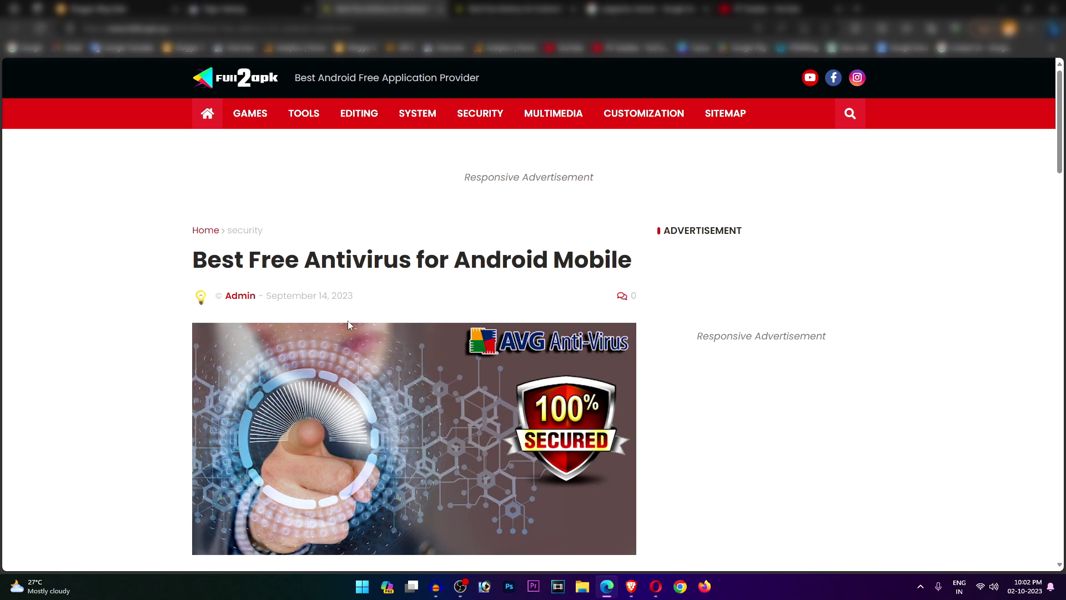
- Examine the article's opening section and highlight its title "Best Free Antivirus for Android Mobile"
{"action": "scroll", "coordinate": [347, 321], "scroll_direction": "down", "scroll_amount": 3}
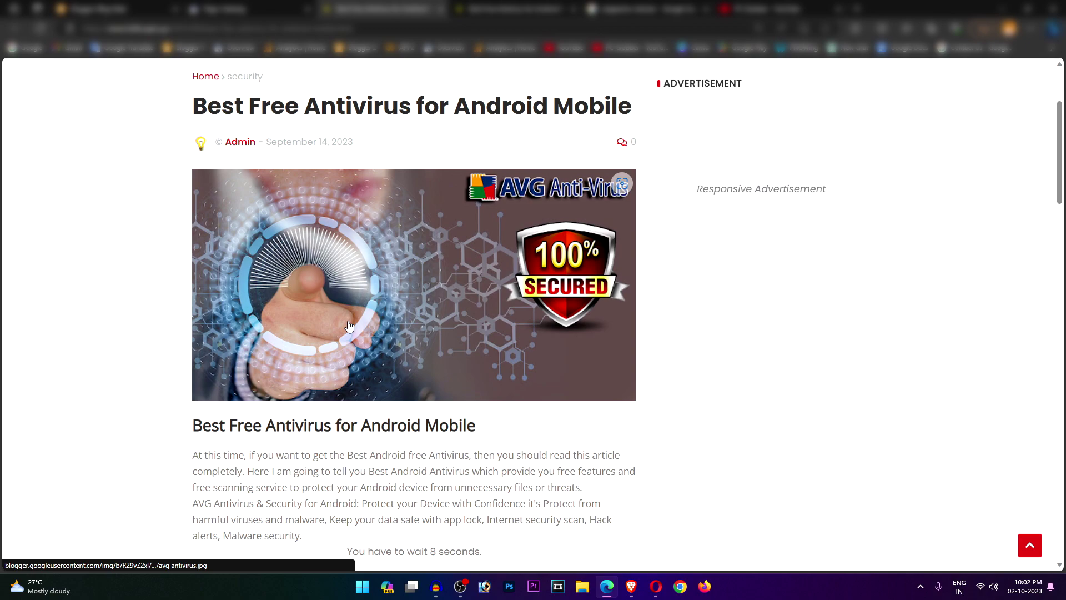
{"action": "scroll", "coordinate": [349, 326], "scroll_direction": "down", "scroll_amount": 4}
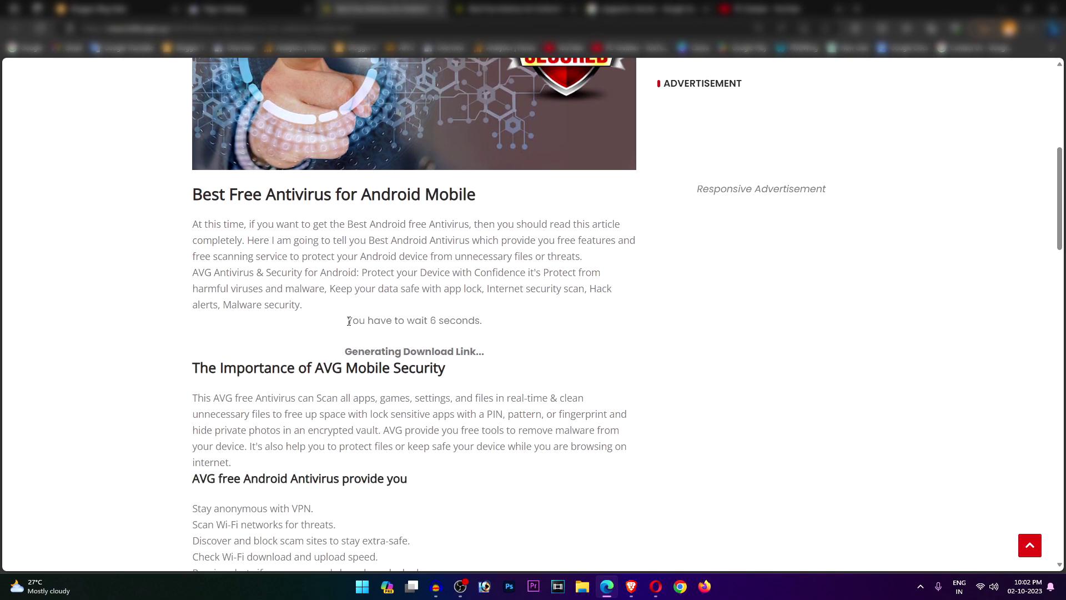
{"action": "scroll", "coordinate": [349, 321], "scroll_direction": "up", "scroll_amount": 4}
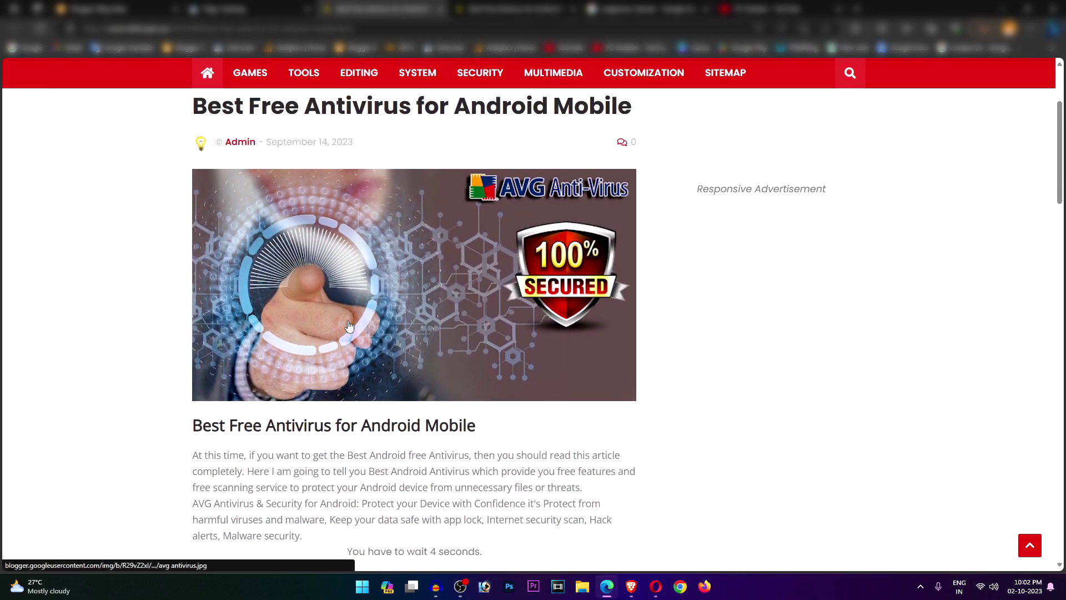
{"action": "scroll", "coordinate": [349, 327], "scroll_direction": "up", "scroll_amount": 3}
{"action": "left_click_drag", "start_coordinate": [189, 222], "coordinate": [590, 261]}
{"action": "left_click", "coordinate": [641, 264]}
{"action": "scroll", "coordinate": [355, 318], "scroll_direction": "down", "scroll_amount": 5}
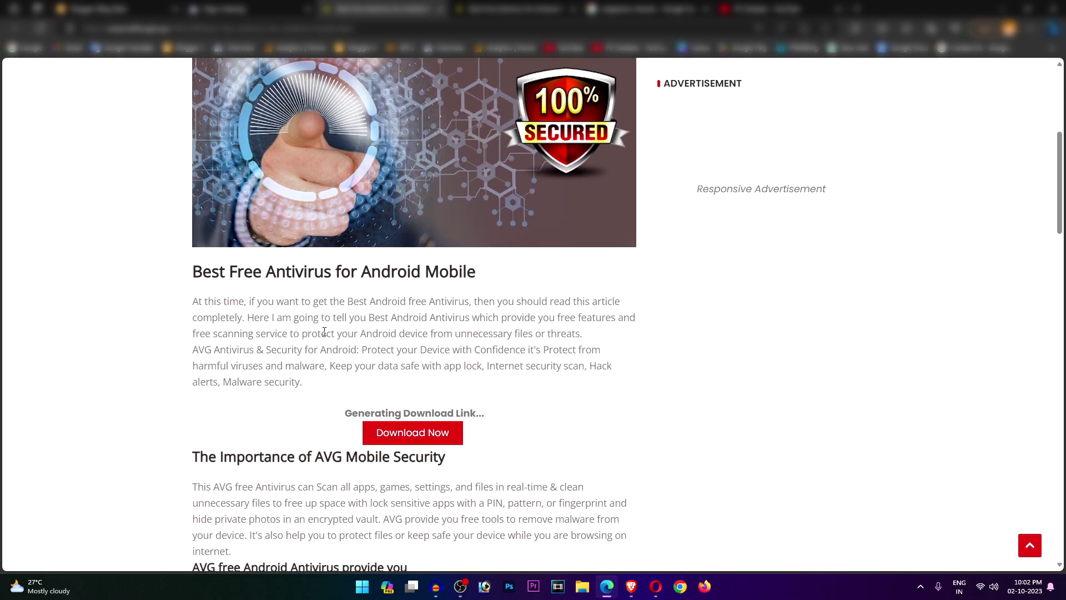
{"action": "scroll", "coordinate": [324, 331], "scroll_direction": "up", "scroll_amount": 5}
{"action": "left_click_drag", "start_coordinate": [196, 256], "coordinate": [633, 266]}
{"action": "scroll", "coordinate": [634, 267], "scroll_direction": "down", "scroll_amount": 5}
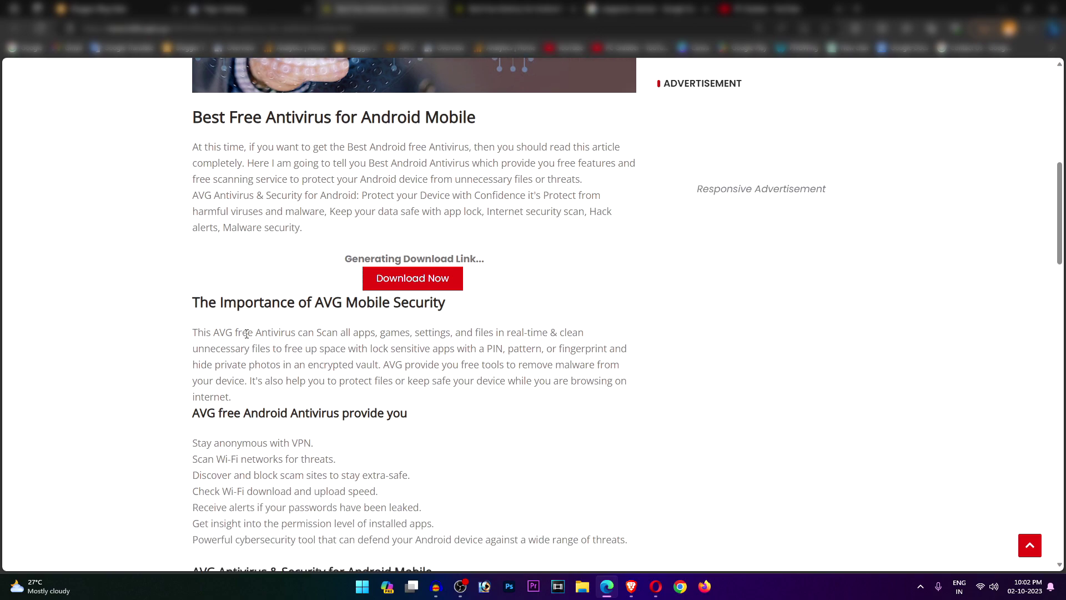
- Review the article's body sections on AVG Antivirus, from its importance and features through the setup guide, and return to the title
{"action": "scroll", "coordinate": [252, 339], "scroll_direction": "down", "scroll_amount": 3}
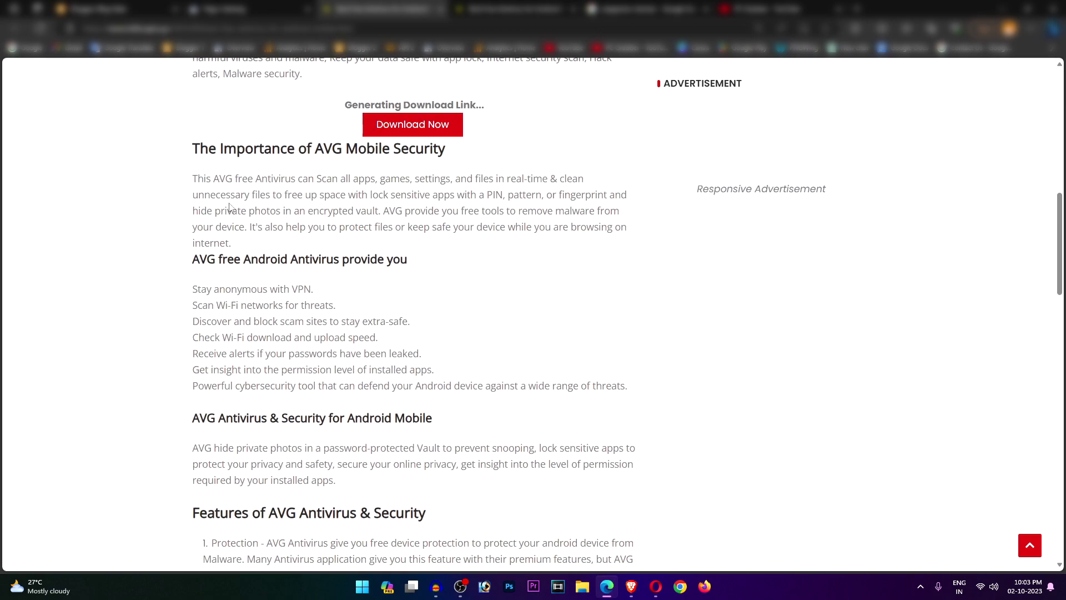
{"action": "scroll", "coordinate": [229, 207], "scroll_direction": "down", "scroll_amount": 7}
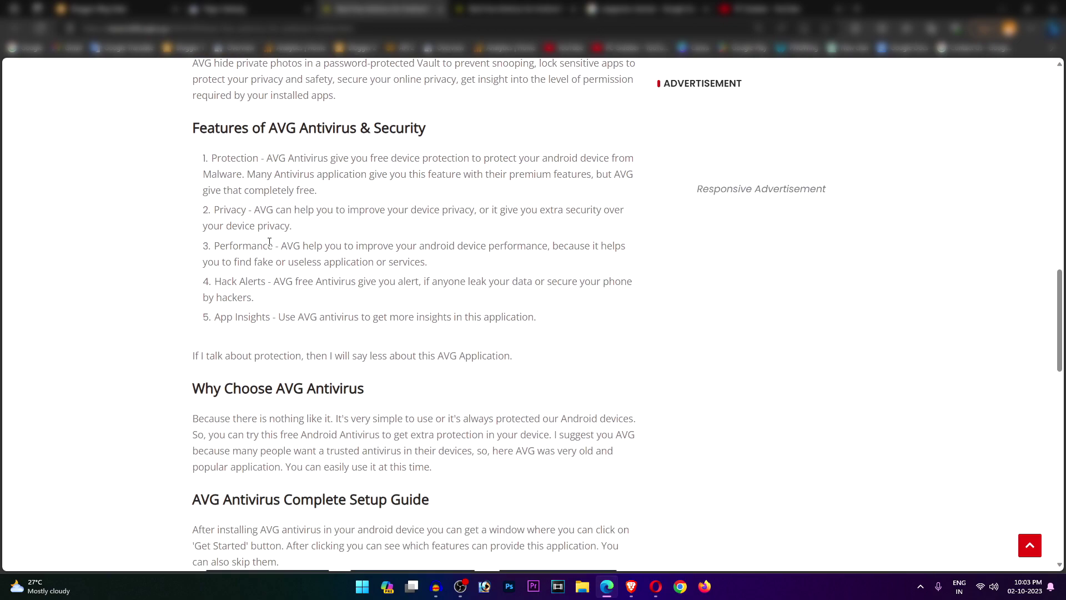
{"action": "scroll", "coordinate": [309, 261], "scroll_direction": "up", "scroll_amount": 6}
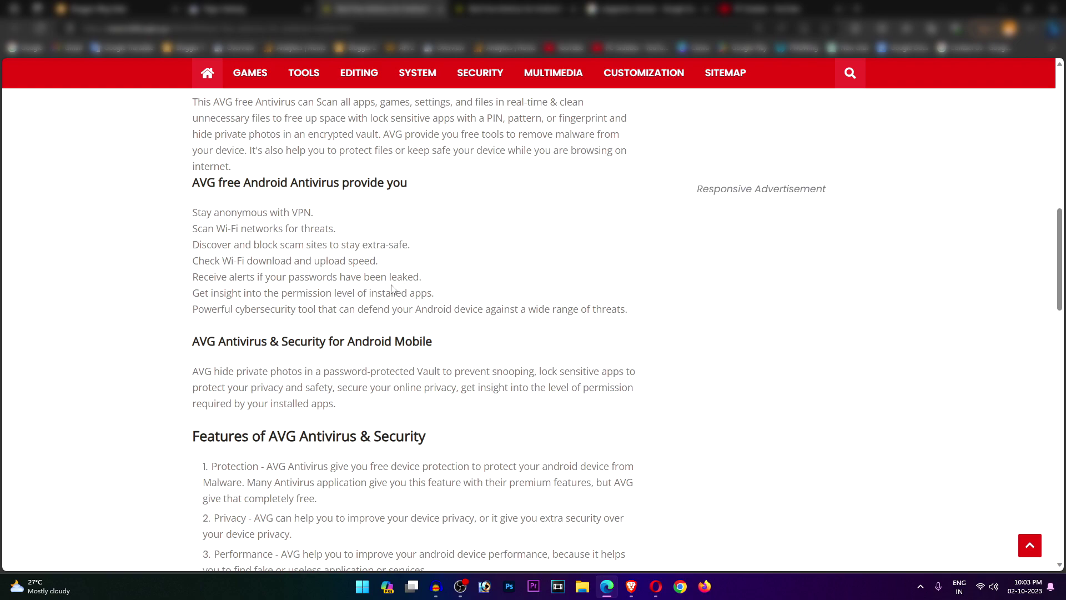
{"action": "scroll", "coordinate": [395, 286], "scroll_direction": "down", "scroll_amount": 15}
{"action": "scroll", "coordinate": [333, 311], "scroll_direction": "up", "scroll_amount": 14}
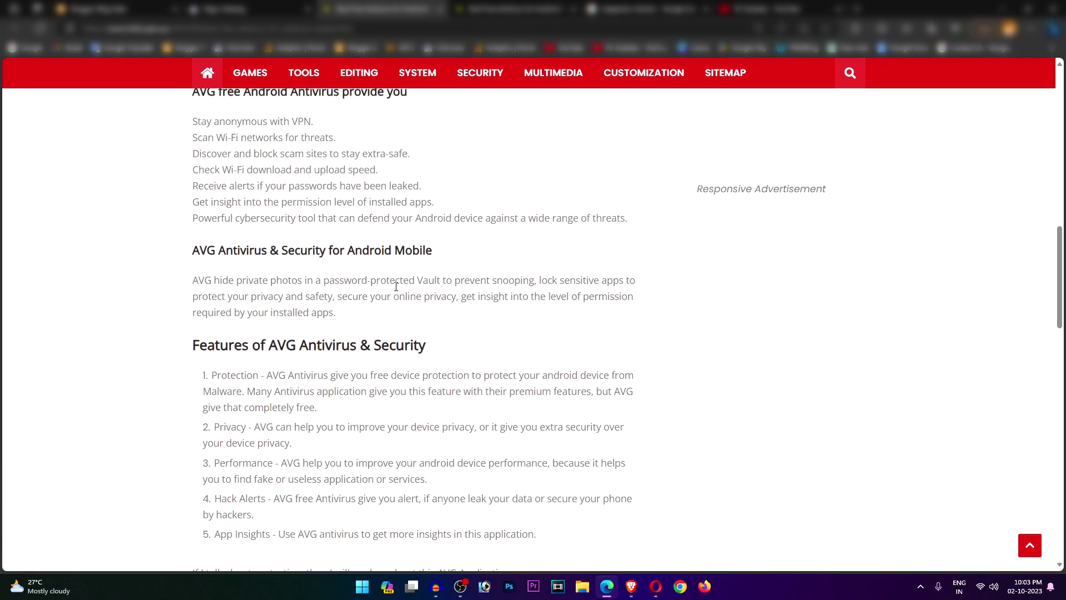
{"action": "scroll", "coordinate": [437, 276], "scroll_direction": "up", "scroll_amount": 12}
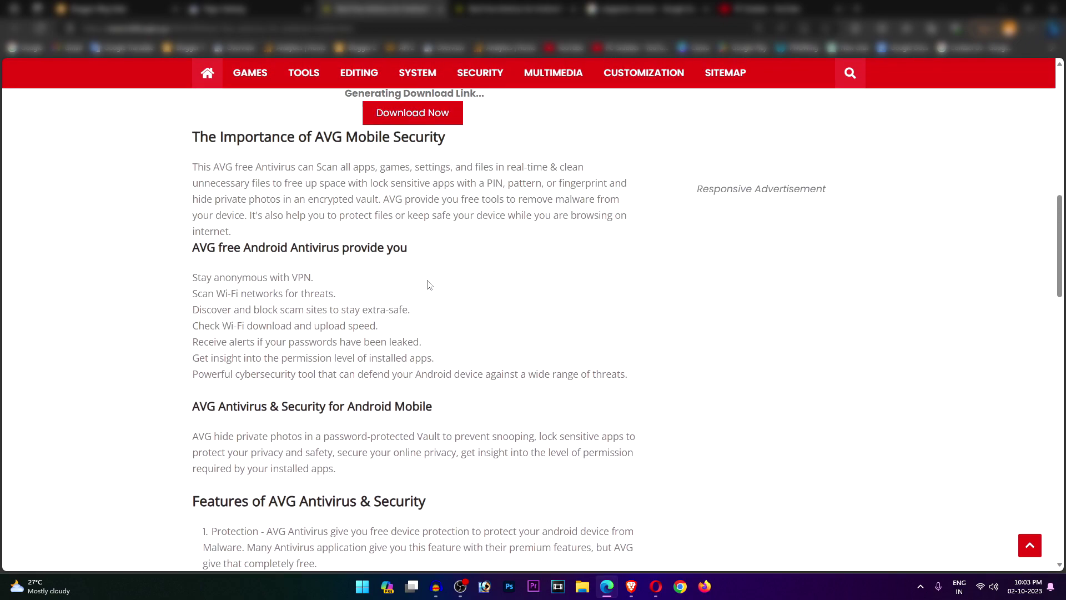
{"action": "scroll", "coordinate": [418, 293], "scroll_direction": "down", "scroll_amount": 5}
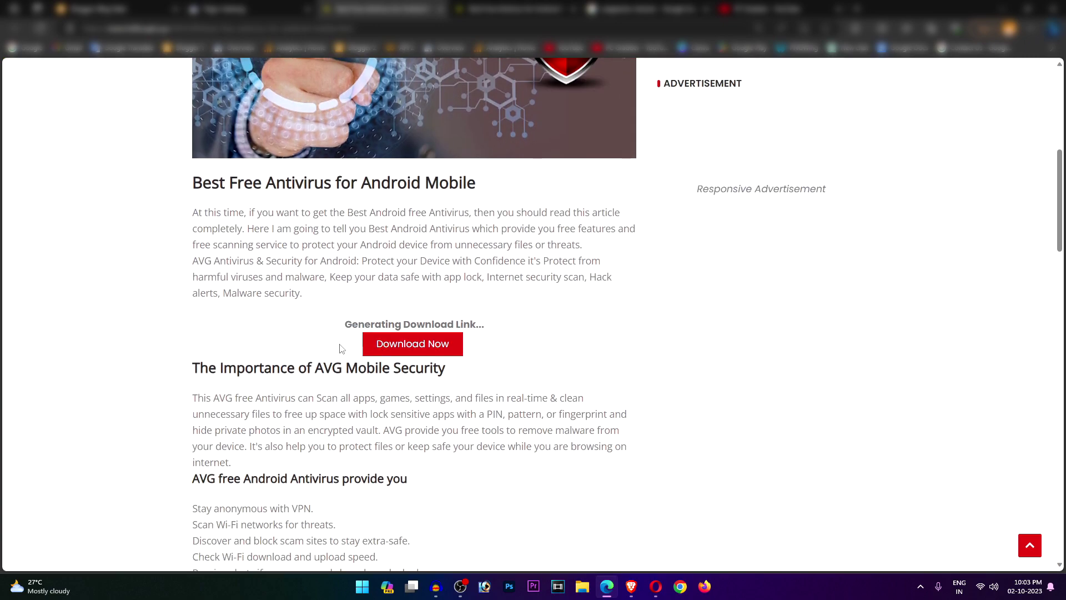
{"action": "scroll", "coordinate": [339, 353], "scroll_direction": "down", "scroll_amount": 15}
{"action": "scroll", "coordinate": [337, 356], "scroll_direction": "up", "scroll_amount": 4}
{"action": "scroll", "coordinate": [337, 356], "scroll_direction": "up", "scroll_amount": 14}
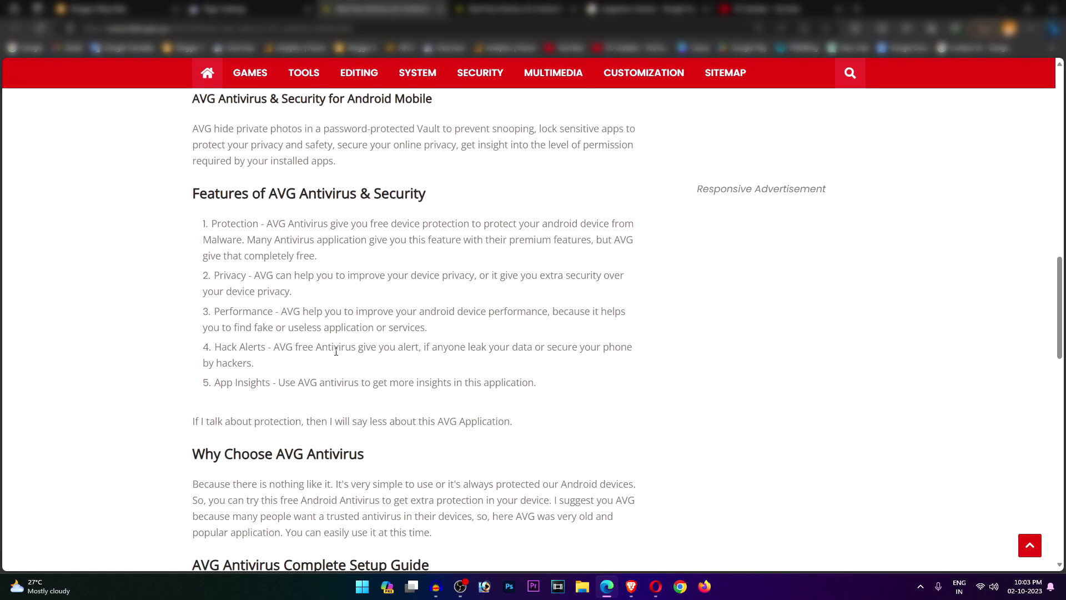
{"action": "scroll", "coordinate": [336, 345], "scroll_direction": "up", "scroll_amount": 20}
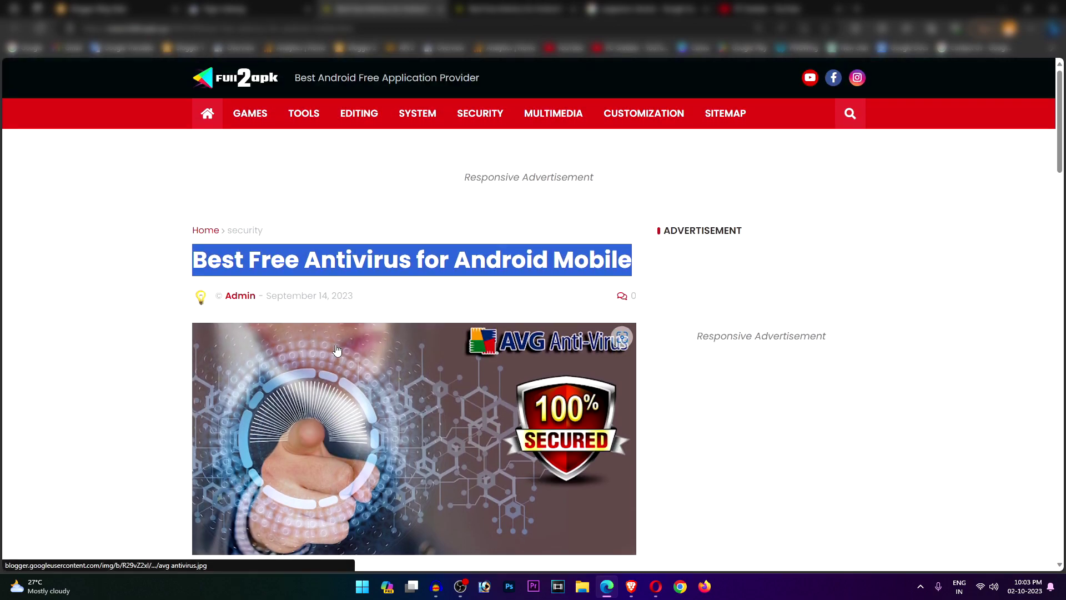
- Skim the whole antivirus article down to its share buttons, then go through the feature list and setup guide screenshots again
{"action": "scroll", "coordinate": [250, 284], "scroll_direction": "down", "scroll_amount": 17}
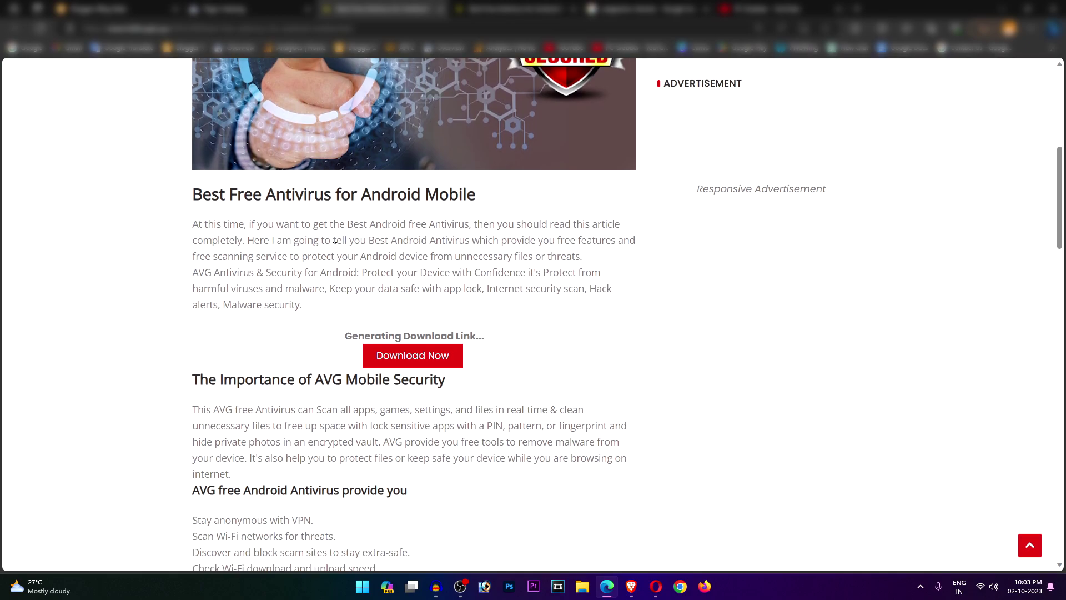
{"action": "scroll", "coordinate": [358, 276], "scroll_direction": "down", "scroll_amount": 20}
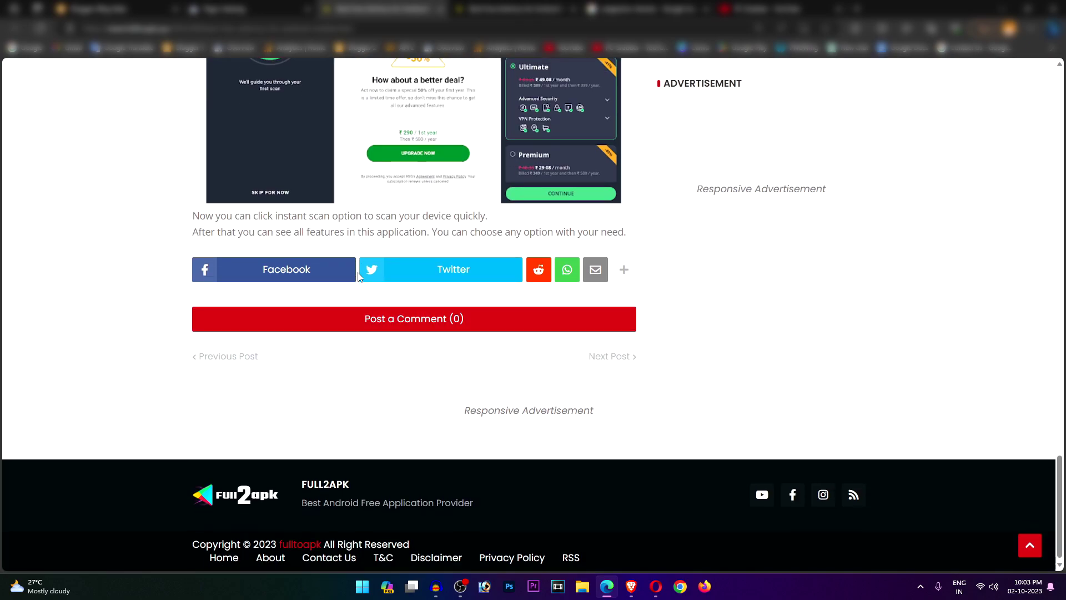
{"action": "scroll", "coordinate": [358, 276], "scroll_direction": "up", "scroll_amount": 12}
{"action": "scroll", "coordinate": [358, 278], "scroll_direction": "up", "scroll_amount": 10}
{"action": "scroll", "coordinate": [328, 303], "scroll_direction": "down", "scroll_amount": 4}
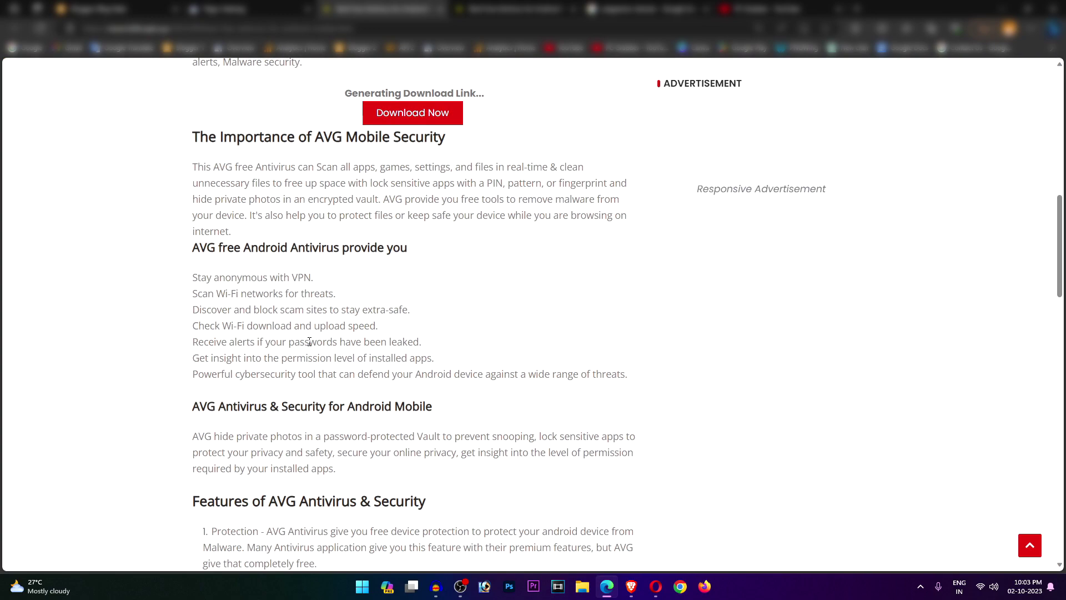
{"action": "scroll", "coordinate": [310, 341], "scroll_direction": "down", "scroll_amount": 3}
{"action": "scroll", "coordinate": [274, 379], "scroll_direction": "down", "scroll_amount": 11}
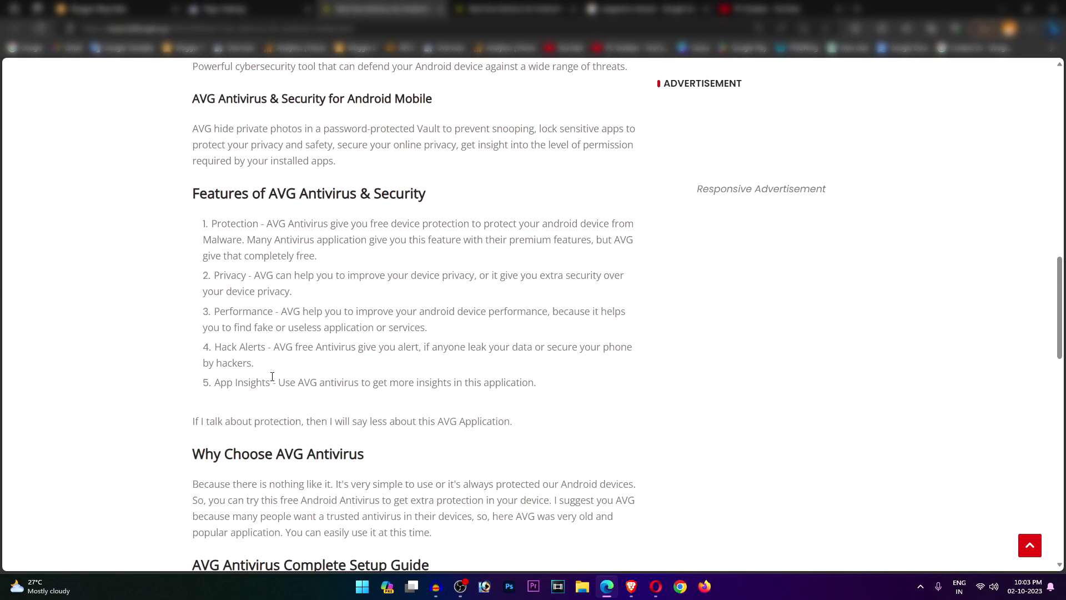
{"action": "scroll", "coordinate": [359, 355], "scroll_direction": "down", "scroll_amount": 4}
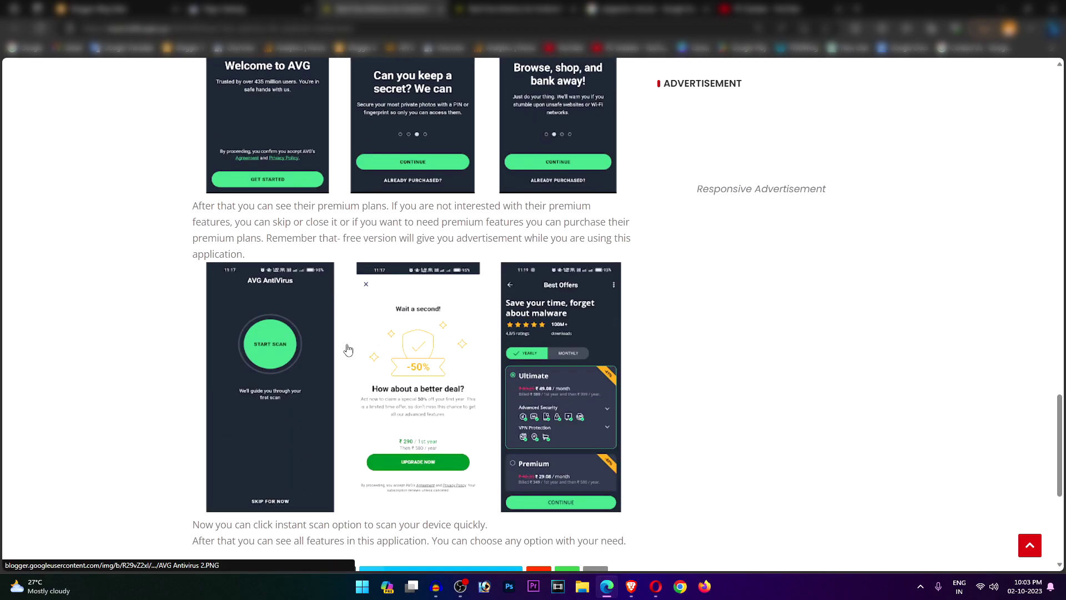
- Re-examine the article's upper part, from the title and introduction through the AVG importance and features sections
{"action": "scroll", "coordinate": [357, 334], "scroll_direction": "up", "scroll_amount": 12}
{"action": "scroll", "coordinate": [356, 319], "scroll_direction": "up", "scroll_amount": 5}
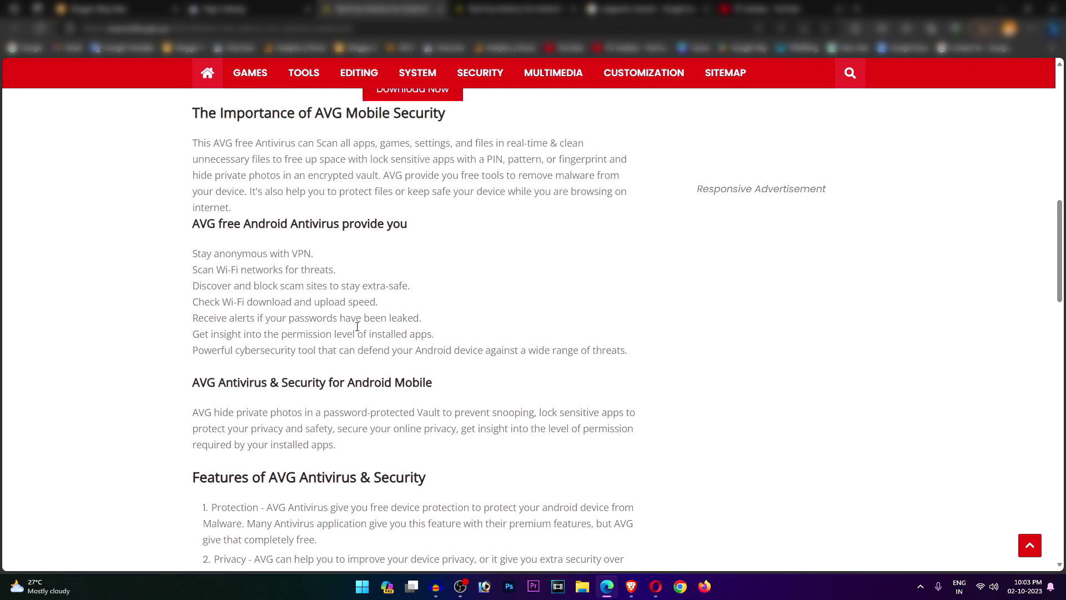
{"action": "scroll", "coordinate": [366, 304], "scroll_direction": "up", "scroll_amount": 11}
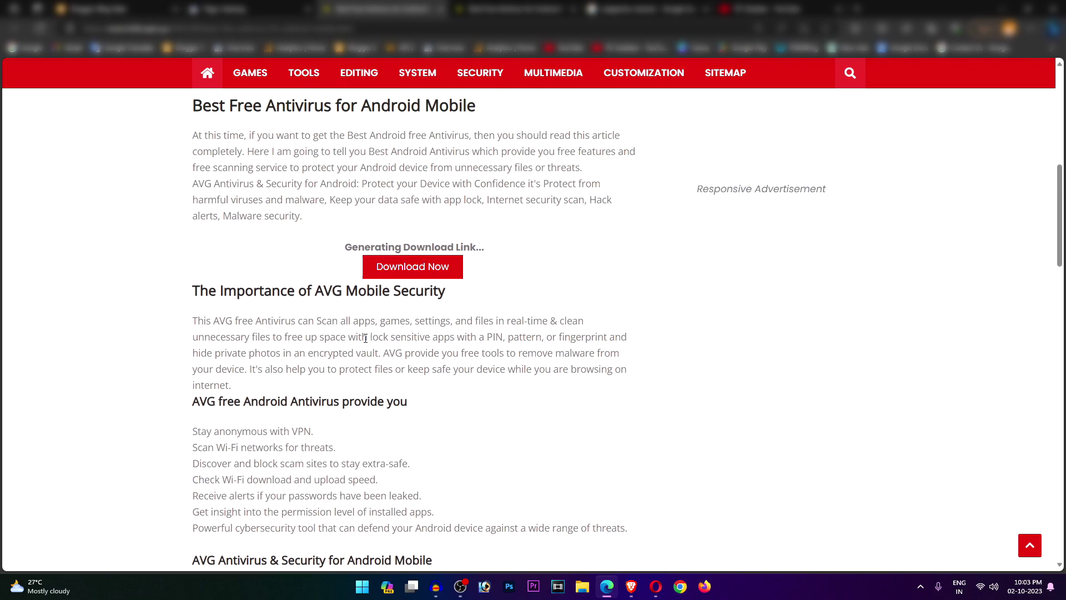
{"action": "scroll", "coordinate": [391, 329], "scroll_direction": "down", "scroll_amount": 2}
{"action": "scroll", "coordinate": [356, 261], "scroll_direction": "up", "scroll_amount": 2}
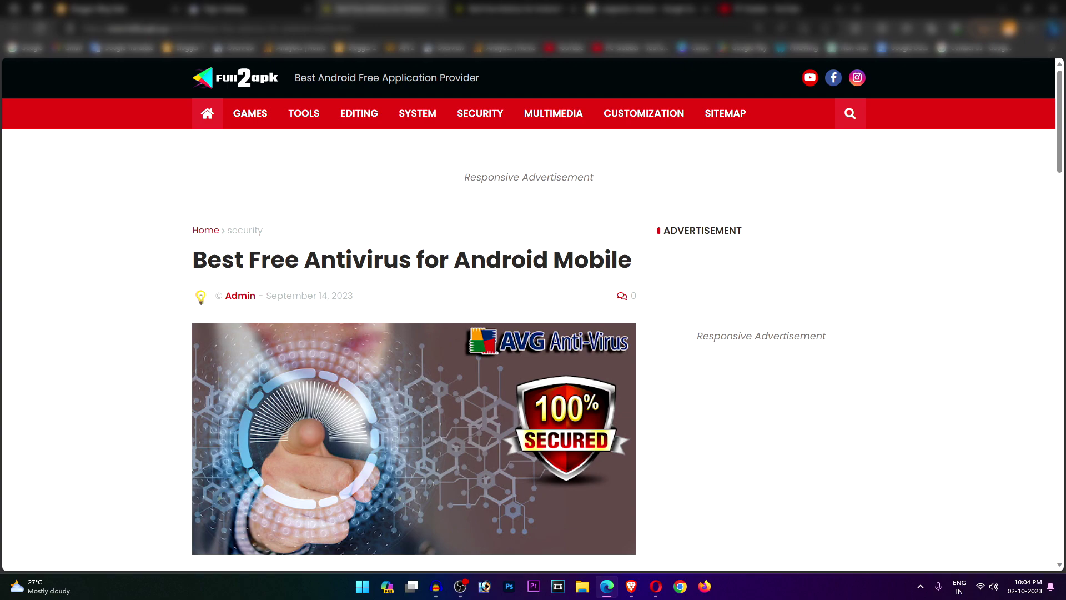
{"action": "scroll", "coordinate": [333, 261], "scroll_direction": "down", "scroll_amount": 8}
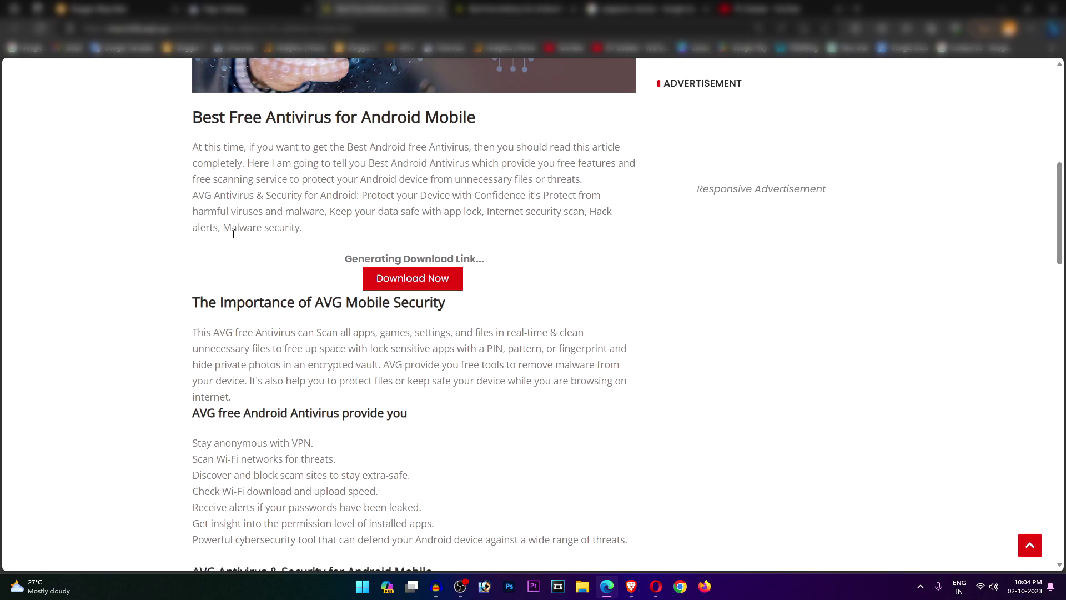
{"action": "scroll", "coordinate": [261, 281], "scroll_direction": "down", "scroll_amount": 3}
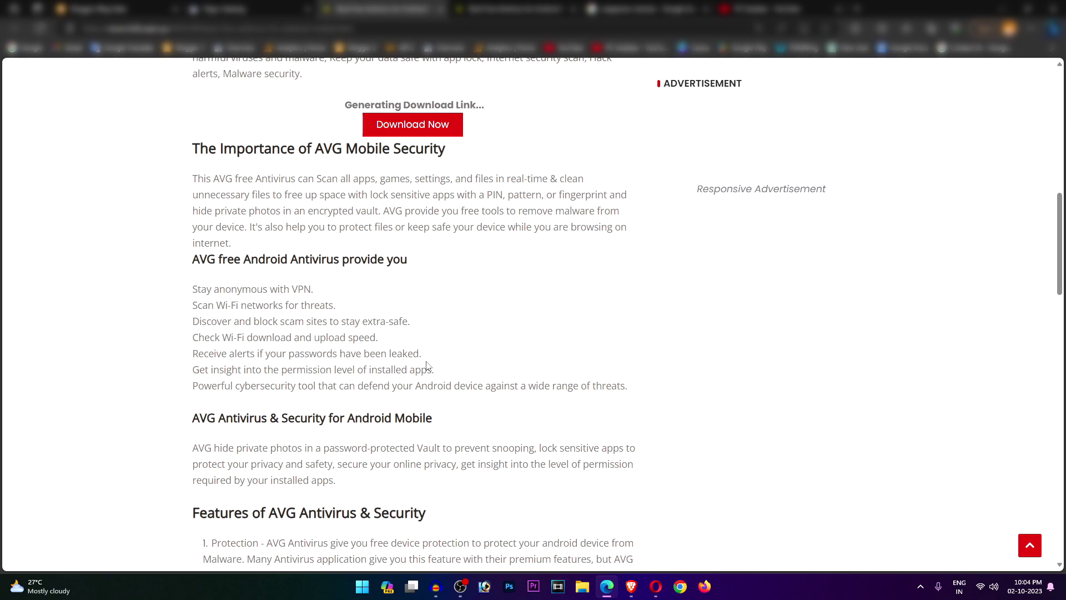
{"action": "scroll", "coordinate": [428, 367], "scroll_direction": "down", "scroll_amount": 3}
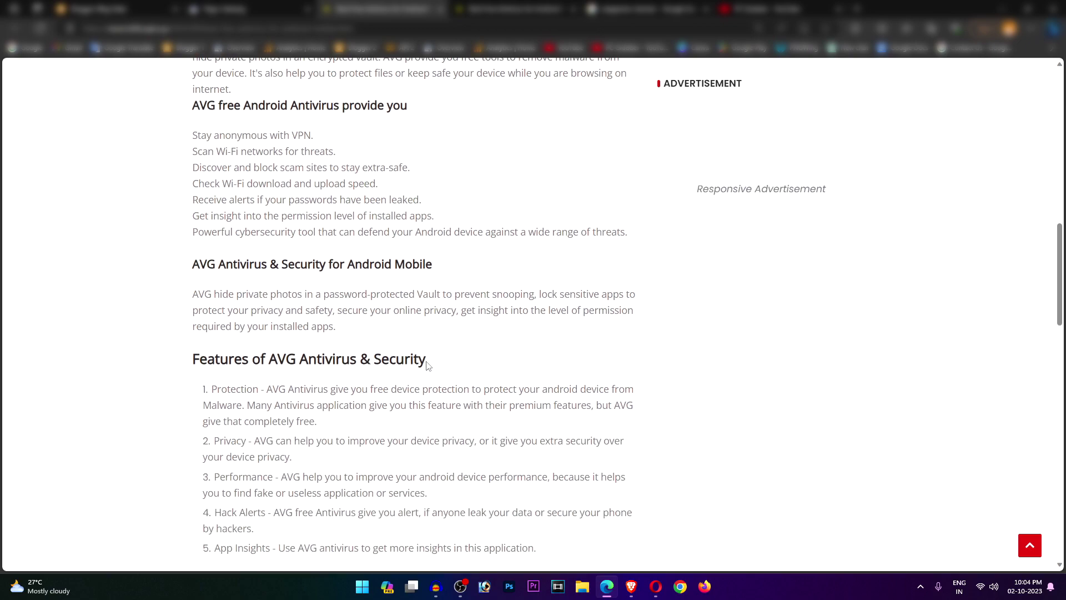
{"action": "scroll", "coordinate": [427, 367], "scroll_direction": "up", "scroll_amount": 12}
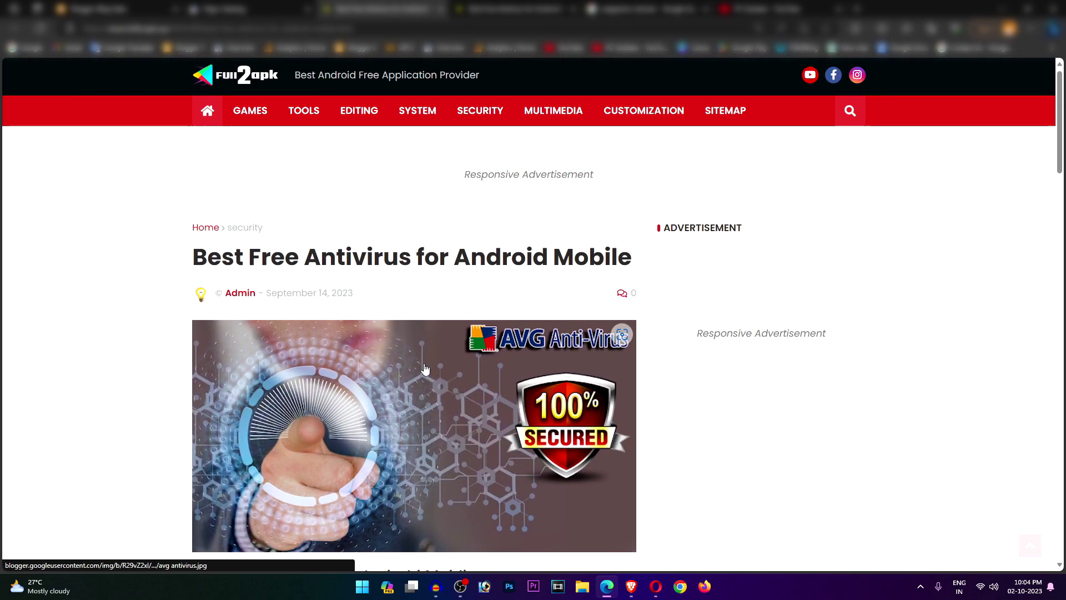
- Copy the article's page URL and highlight its text from the AVG Mobile Security importance heading into the features list
{"action": "right_click", "coordinate": [282, 29]}
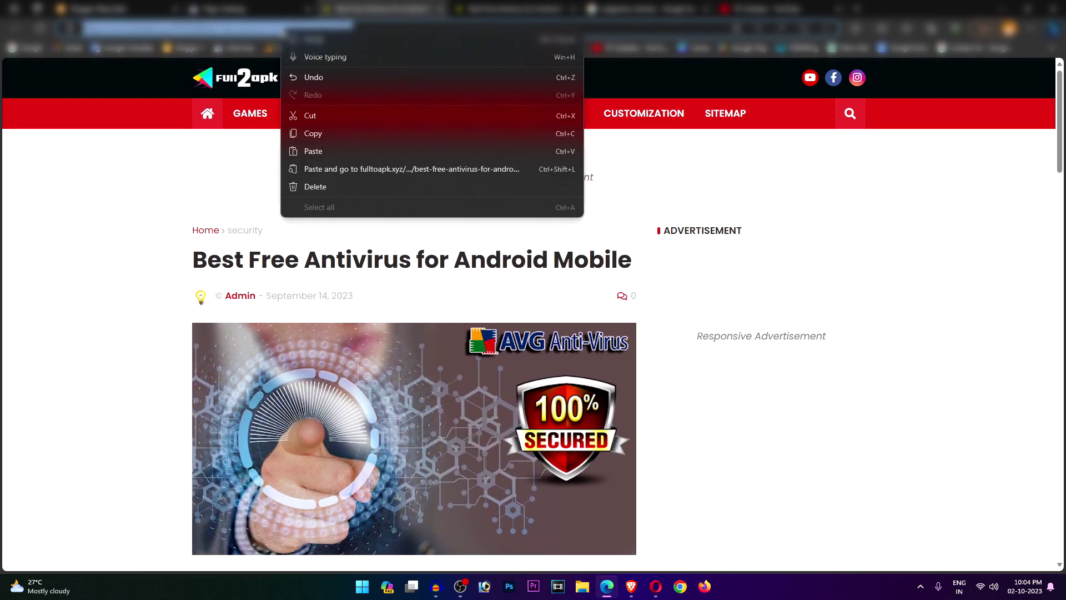
{"action": "left_click", "coordinate": [314, 133]}
{"action": "scroll", "coordinate": [290, 285], "scroll_direction": "down", "scroll_amount": 7}
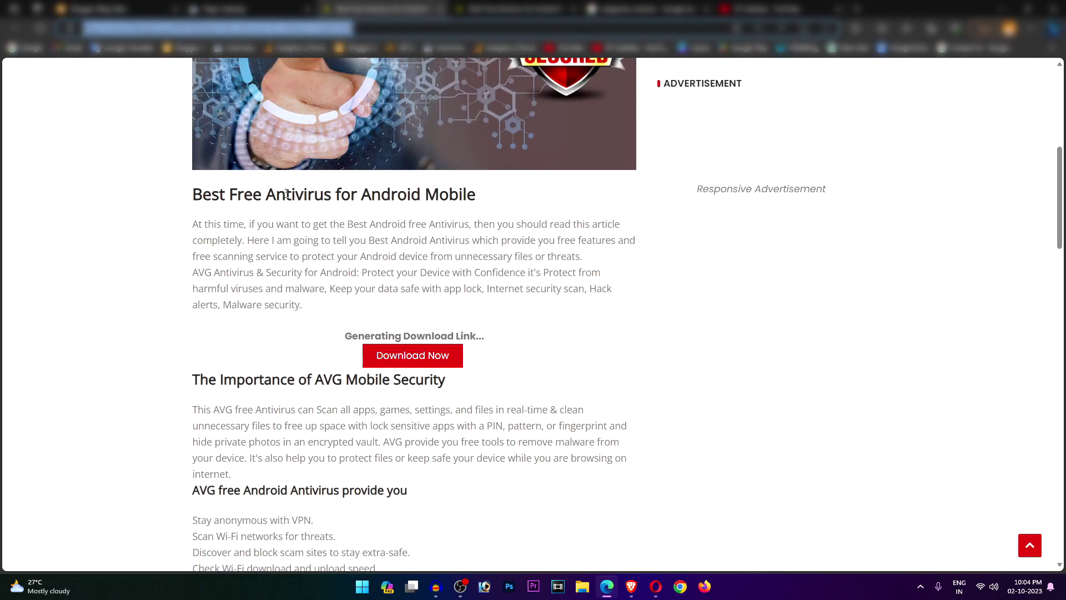
{"action": "scroll", "coordinate": [332, 323], "scroll_direction": "down", "scroll_amount": 4}
{"action": "left_click_drag", "start_coordinate": [208, 149], "coordinate": [414, 416]}
{"action": "scroll", "coordinate": [401, 542], "scroll_direction": "down", "scroll_amount": 4}
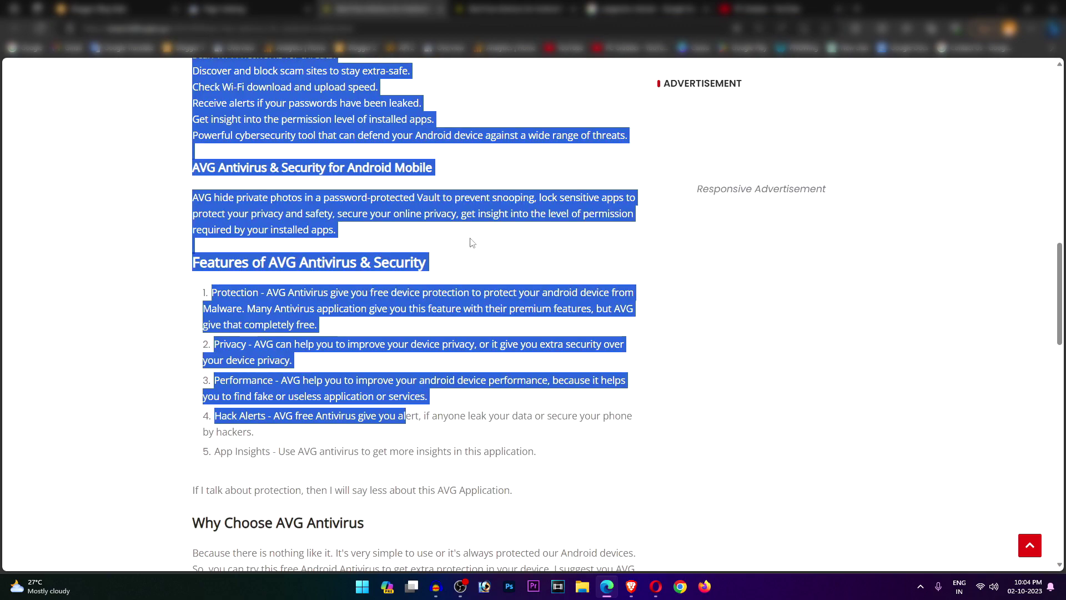
{"action": "left_click", "coordinate": [479, 246]}
- Go to the "plagiarism checker" Google results, highlight the query, and open the Duplichecker result in a new tab
{"action": "left_click", "coordinate": [612, 12]}
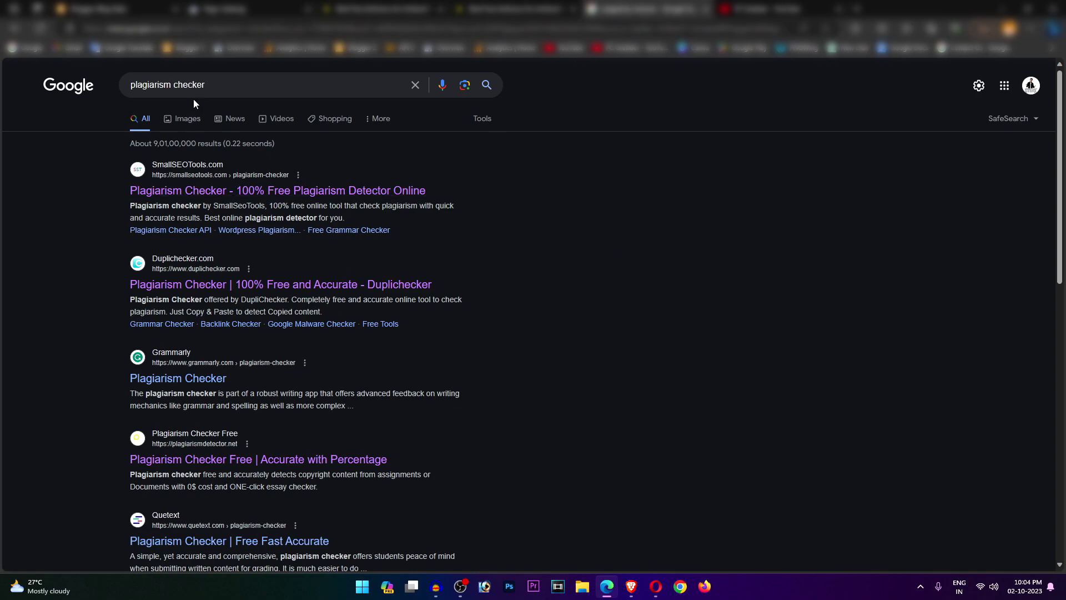
{"action": "left_click_drag", "start_coordinate": [215, 87], "coordinate": [123, 90]}
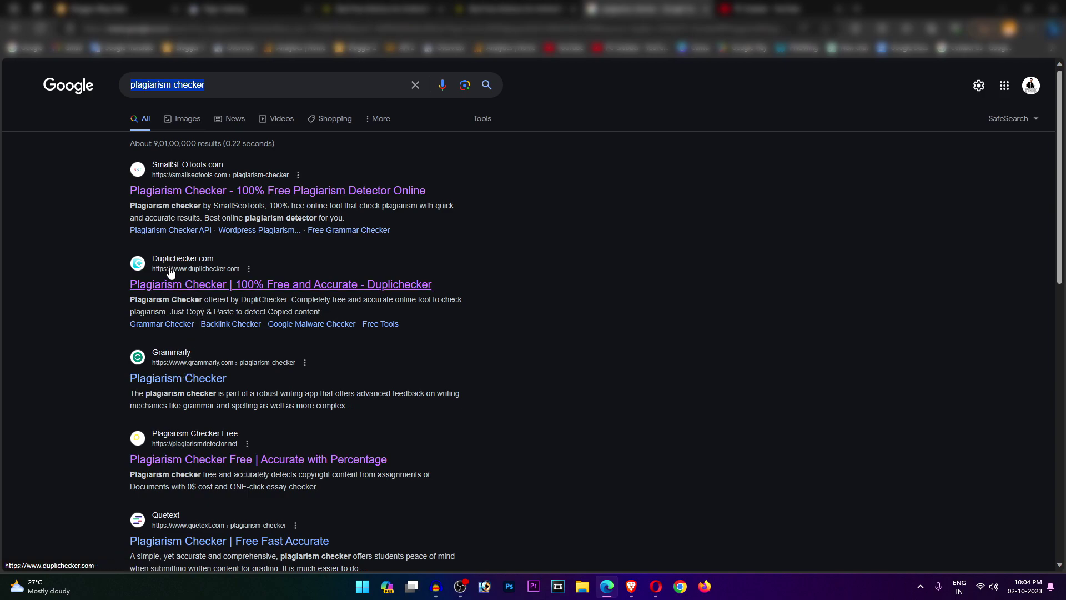
{"action": "right_click", "coordinate": [212, 288]}
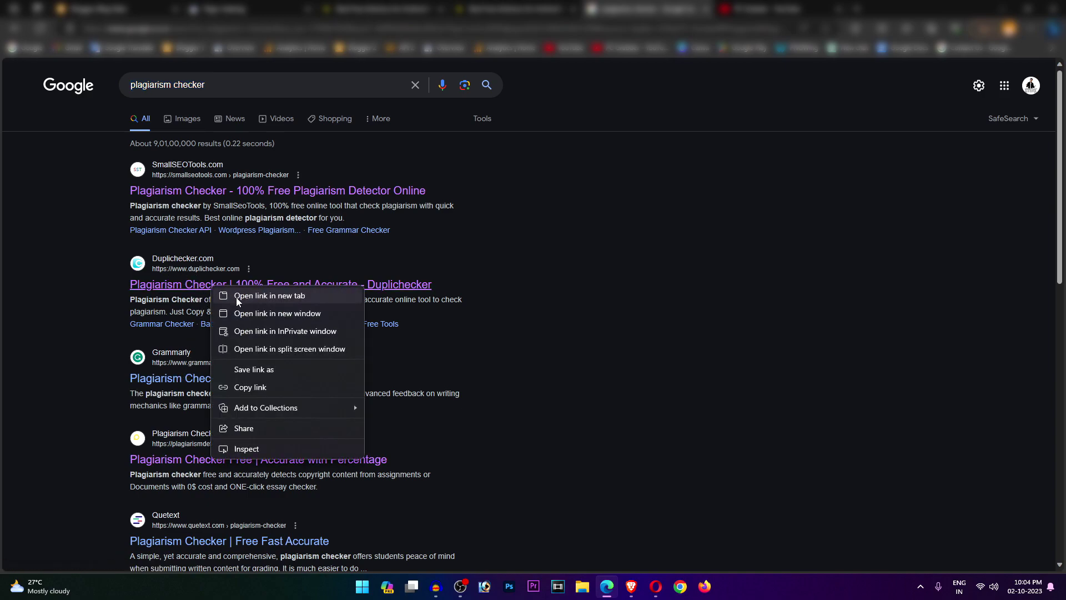
{"action": "left_click", "coordinate": [238, 298]}
{"action": "left_click", "coordinate": [743, 7]}
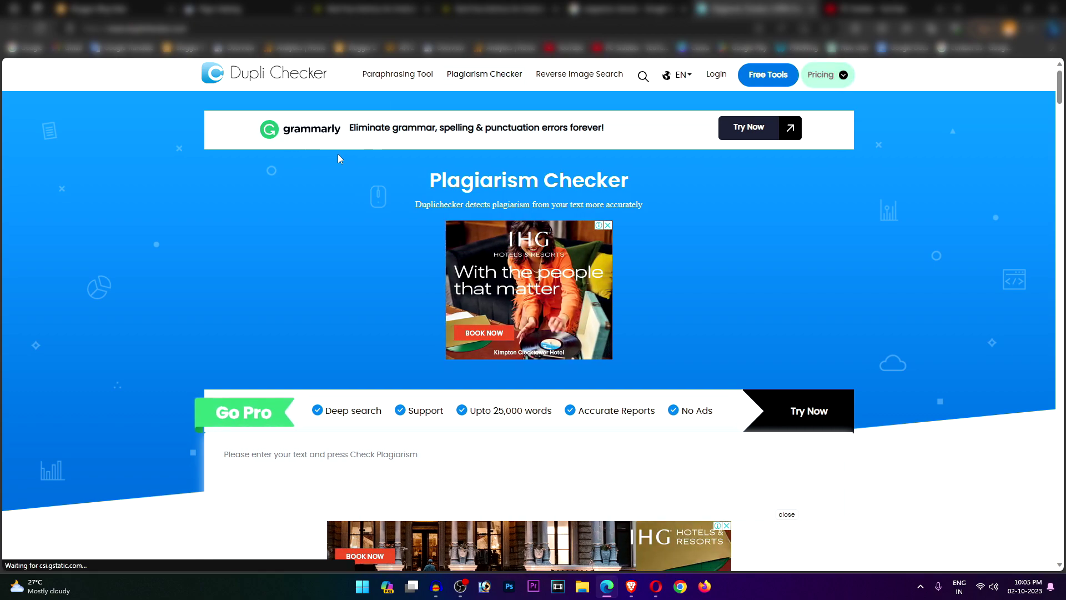
- Paste the copied article URL as the webpage to check, complete the "I'm not a robot" verification, and run Check Plagiarism
{"action": "scroll", "coordinate": [338, 154], "scroll_direction": "down", "scroll_amount": 5}
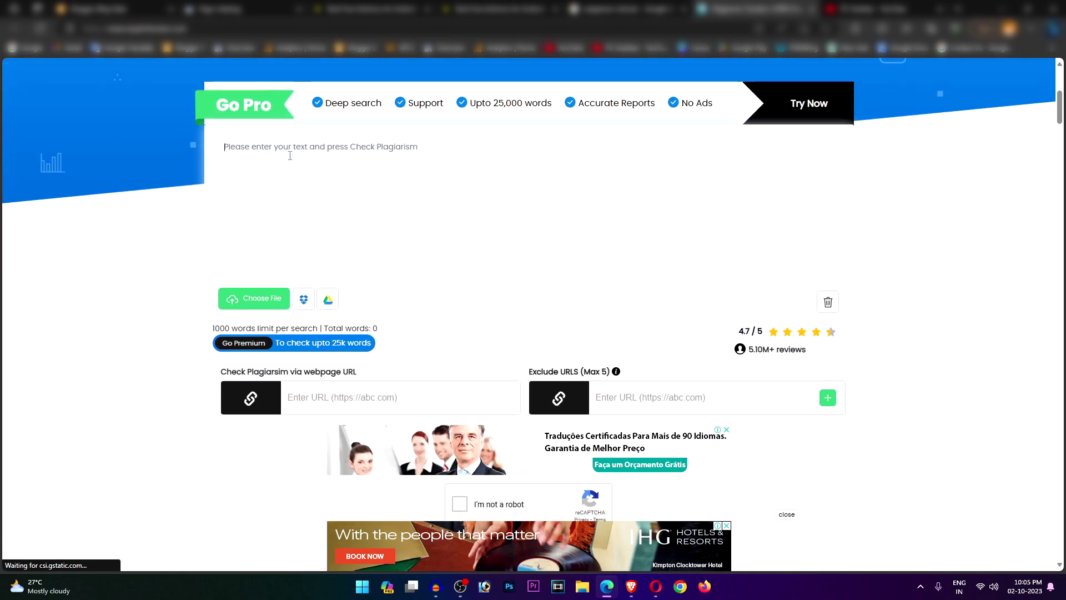
{"action": "right_click", "coordinate": [289, 155]}
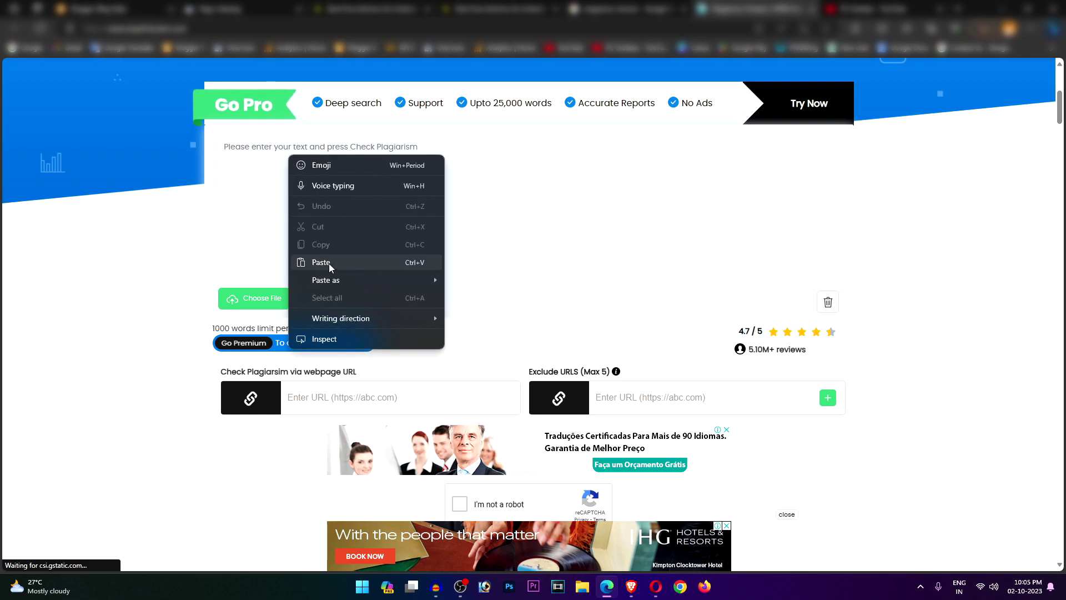
{"action": "left_click", "coordinate": [245, 189]}
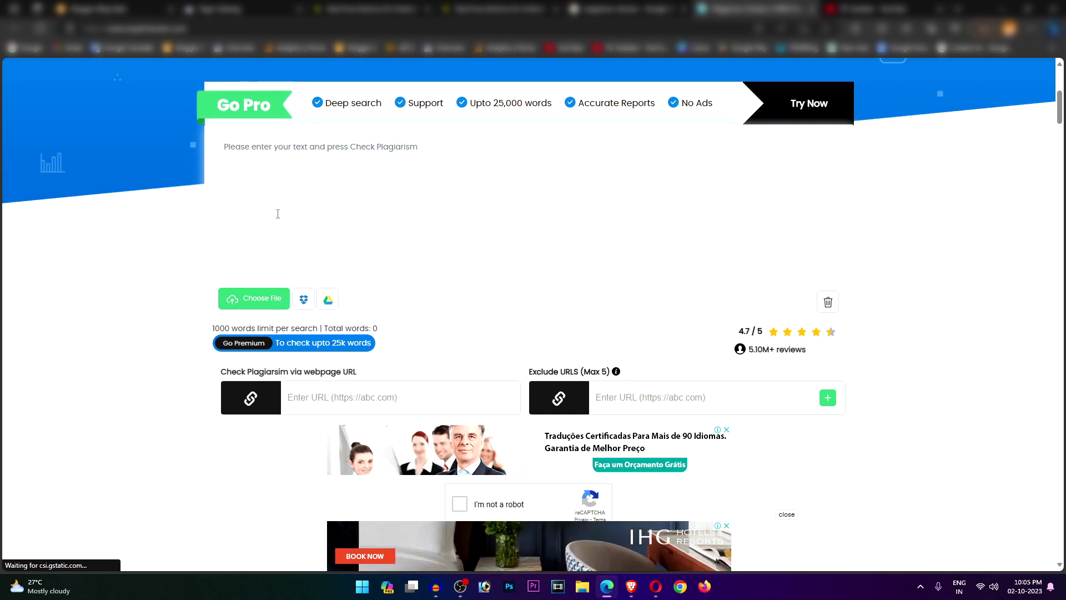
{"action": "scroll", "coordinate": [295, 300], "scroll_direction": "down", "scroll_amount": 3}
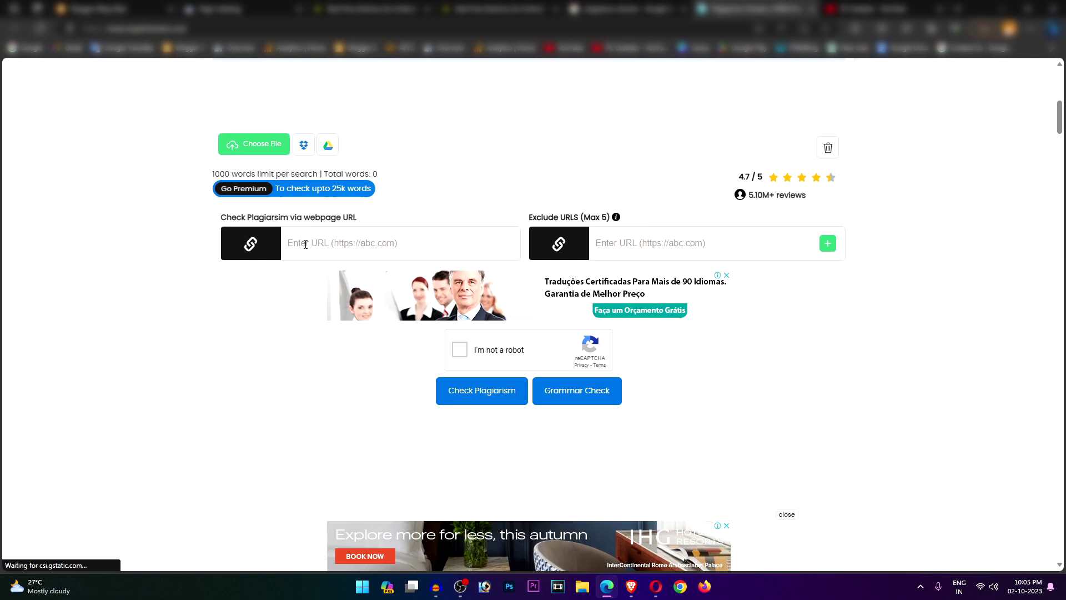
{"action": "right_click", "coordinate": [342, 242]}
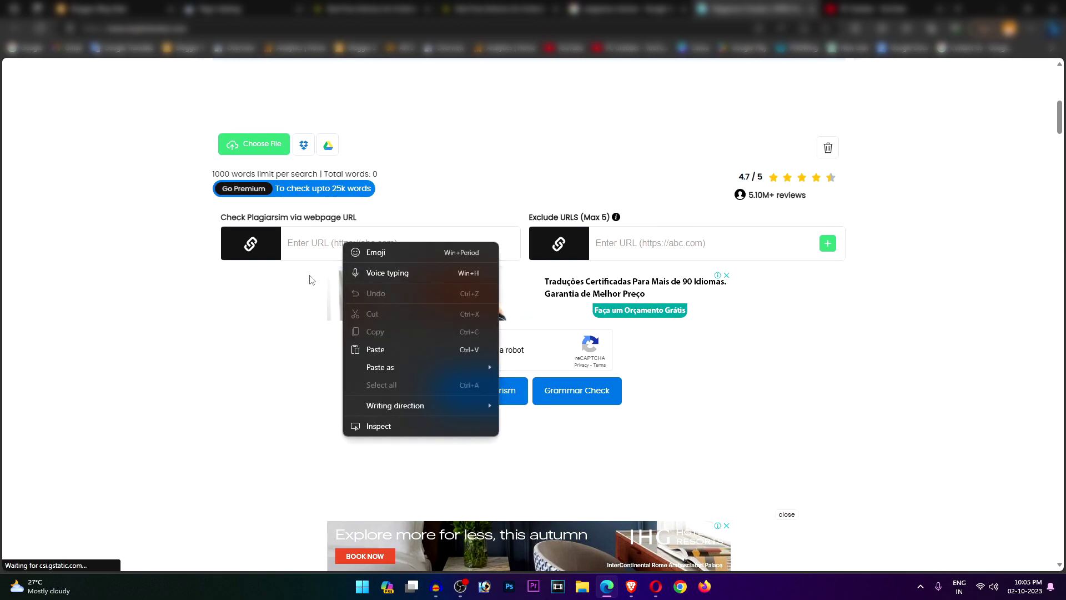
{"action": "left_click", "coordinate": [376, 350]}
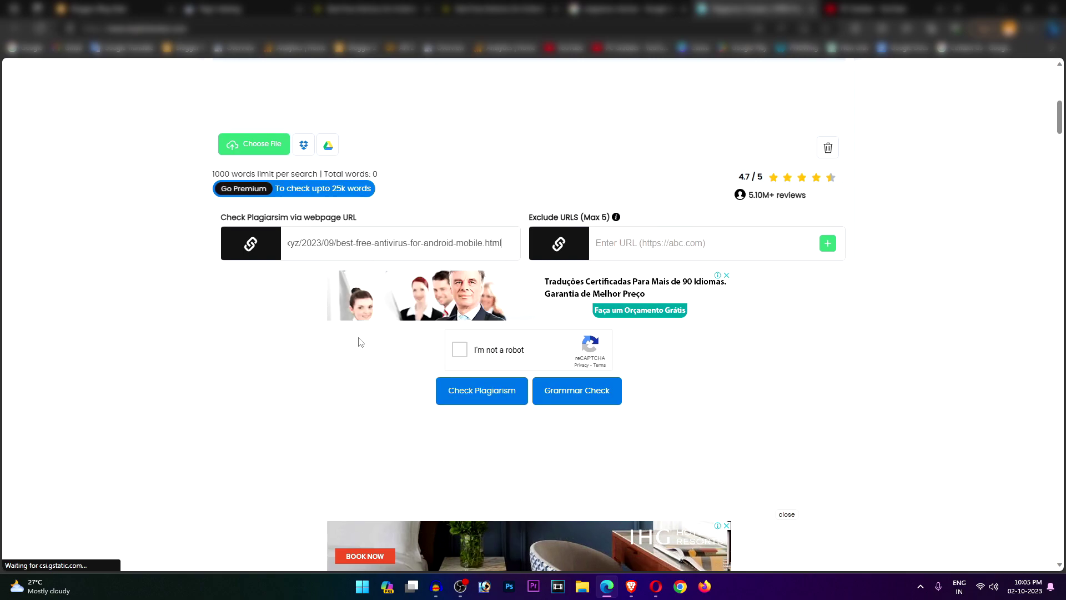
{"action": "left_click", "coordinate": [461, 355]}
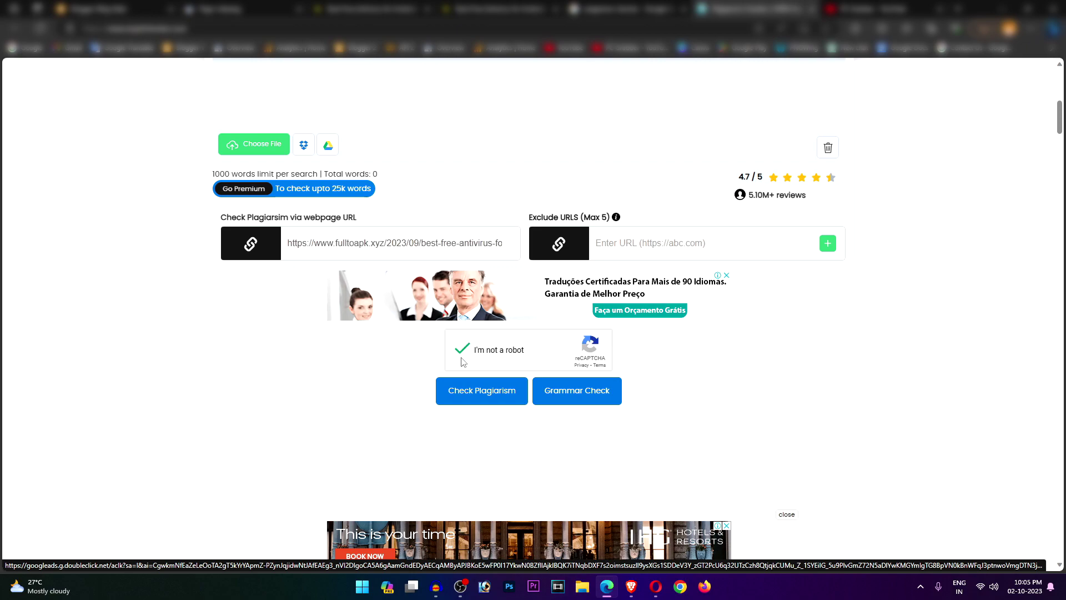
{"action": "left_click", "coordinate": [465, 403]}
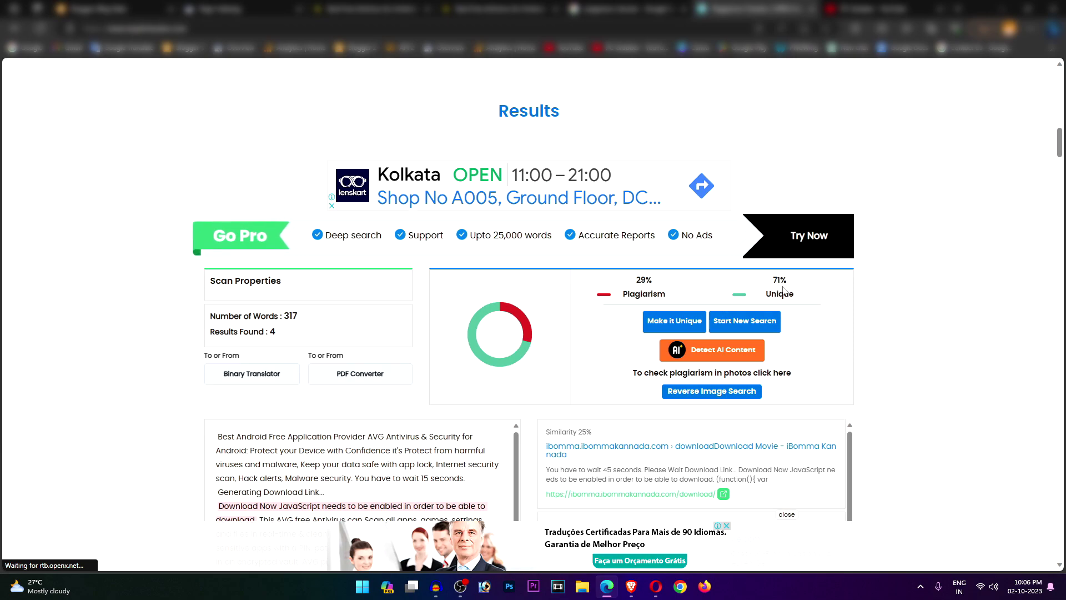
- Examine the plagiarism results, highlighting the unique percentage and reading the flagged passages in the scanned text
{"action": "left_click_drag", "start_coordinate": [773, 278], "coordinate": [801, 299]}
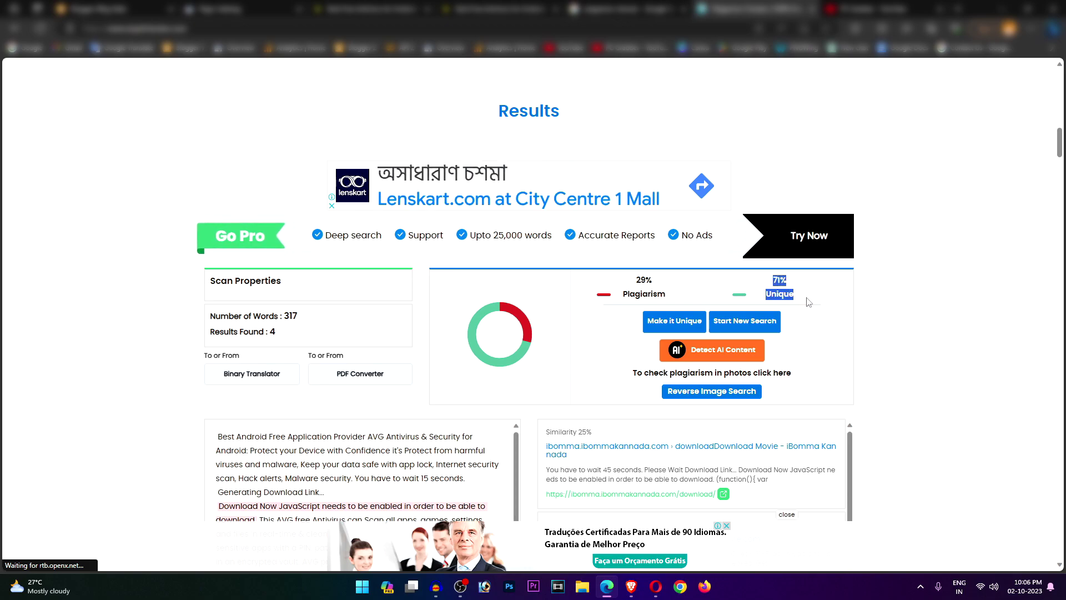
{"action": "scroll", "coordinate": [547, 398], "scroll_direction": "down", "scroll_amount": 3}
{"action": "scroll", "coordinate": [412, 375], "scroll_direction": "down", "scroll_amount": 4}
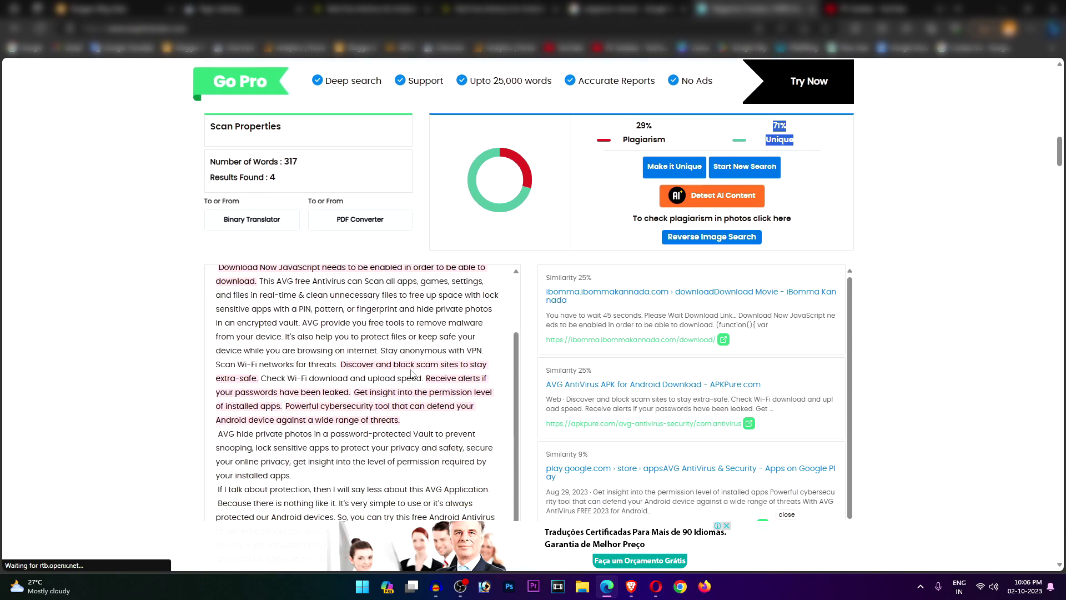
{"action": "scroll", "coordinate": [411, 375], "scroll_direction": "down", "scroll_amount": 1}
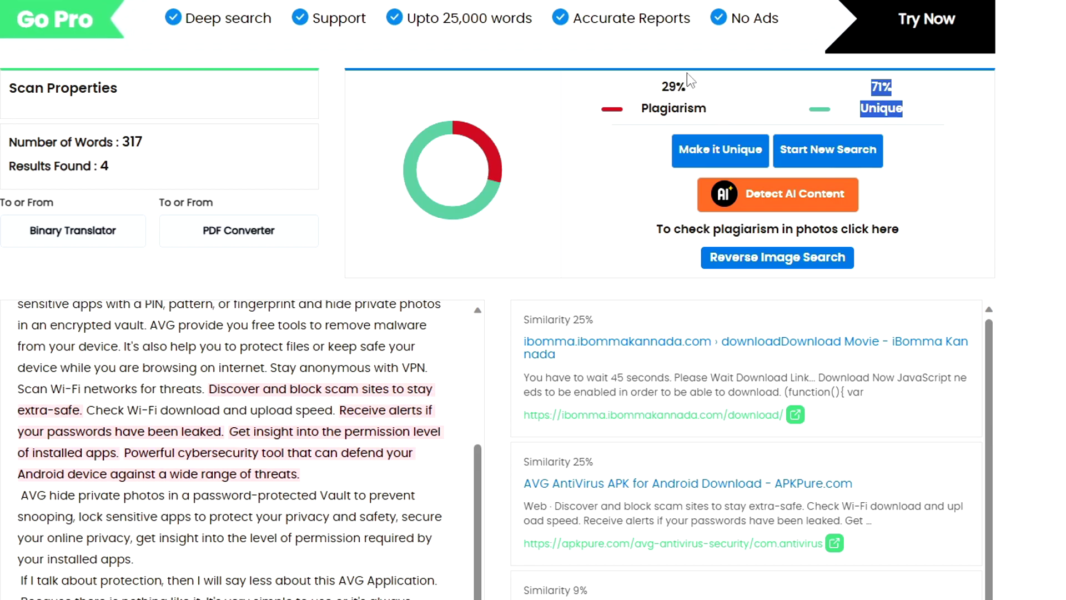
{"action": "scroll", "coordinate": [265, 458], "scroll_direction": "down", "scroll_amount": 2}
{"action": "scroll", "coordinate": [265, 459], "scroll_direction": "up", "scroll_amount": 5}
{"action": "scroll", "coordinate": [254, 409], "scroll_direction": "up", "scroll_amount": 6}
{"action": "scroll", "coordinate": [255, 409], "scroll_direction": "down", "scroll_amount": 6}
{"action": "scroll", "coordinate": [210, 397], "scroll_direction": "down", "scroll_amount": 3}
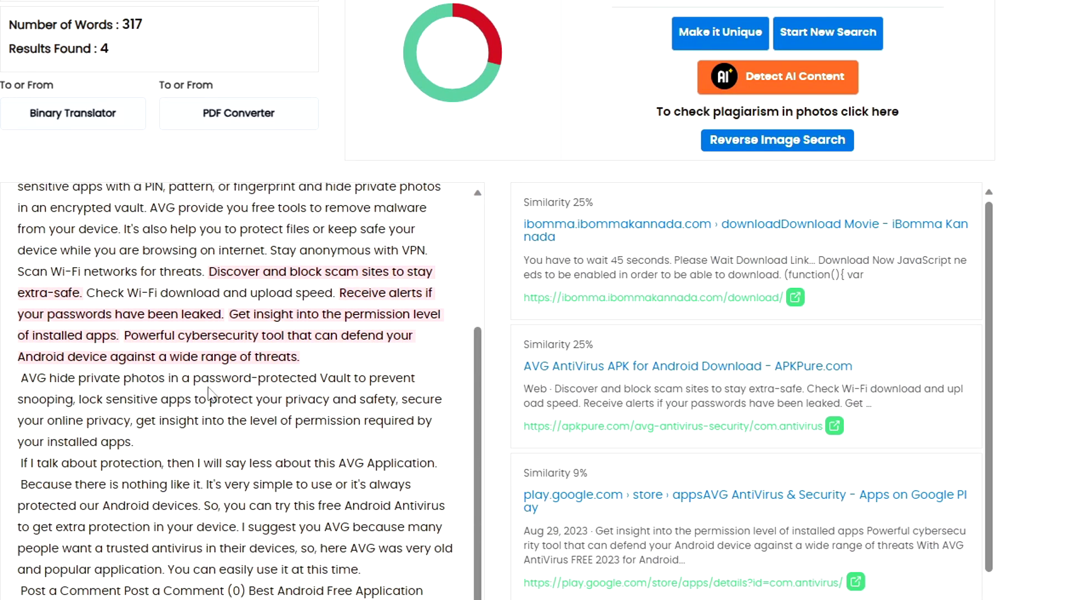
{"action": "scroll", "coordinate": [210, 397], "scroll_direction": "up", "scroll_amount": 2}
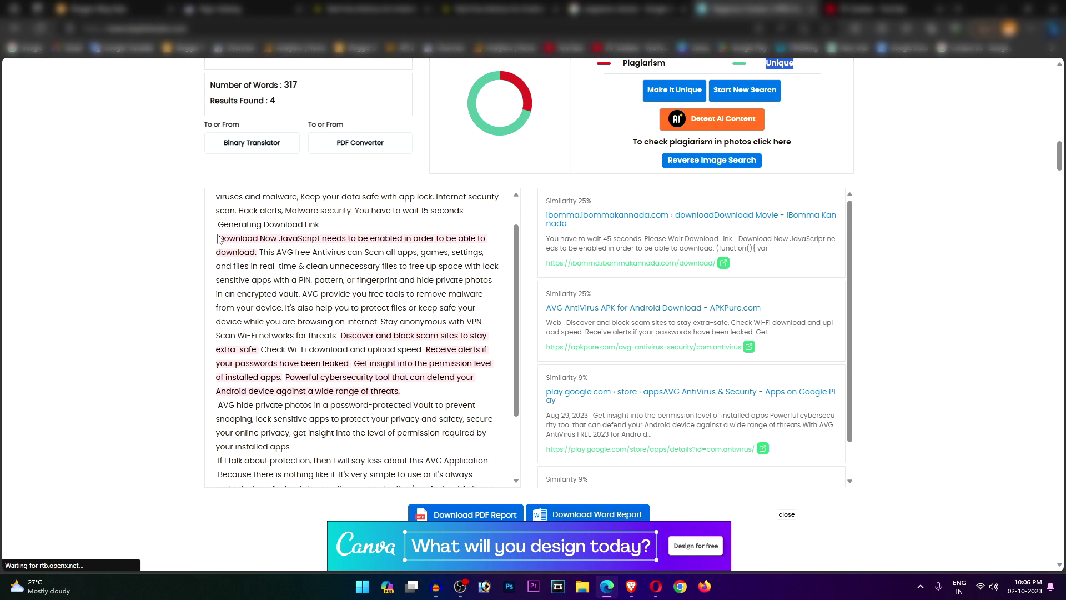
- Highlight the flagged sentence "Download Now JavaScript needs to be enabled in order to be able to download" and review the matching source links
{"action": "left_click_drag", "start_coordinate": [224, 237], "coordinate": [250, 254]}
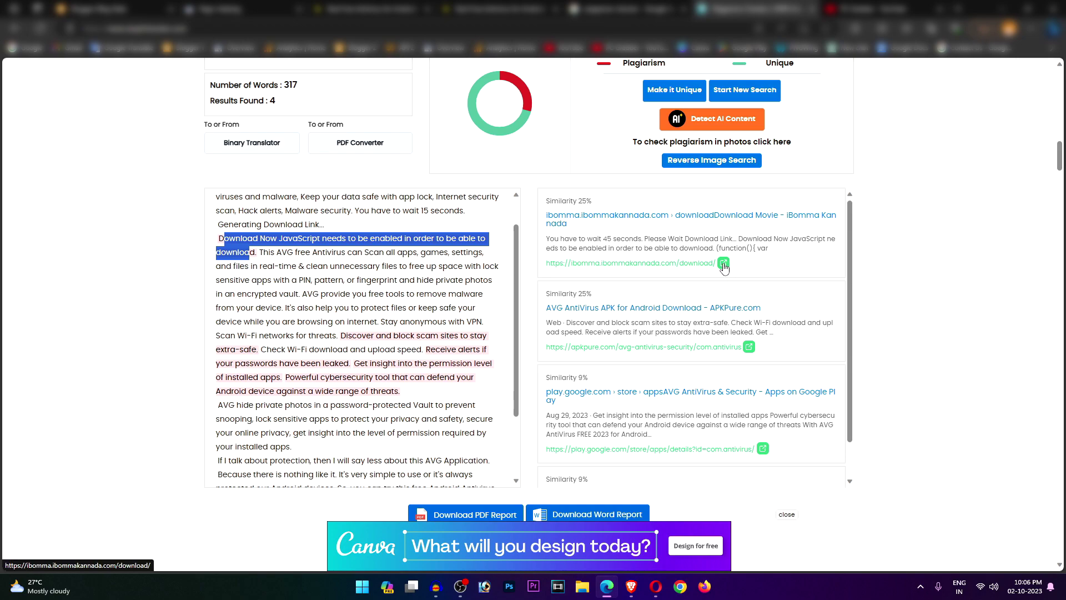
{"action": "scroll", "coordinate": [711, 358], "scroll_direction": "down", "scroll_amount": 3}
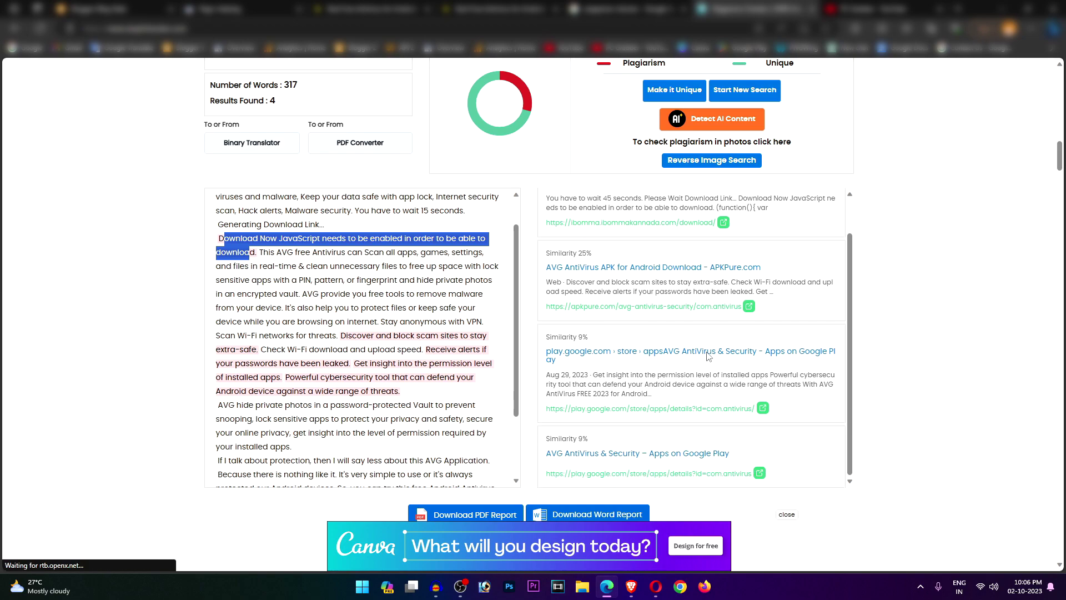
{"action": "scroll", "coordinate": [731, 412], "scroll_direction": "down", "scroll_amount": 2}
{"action": "scroll", "coordinate": [723, 356], "scroll_direction": "up", "scroll_amount": 3}
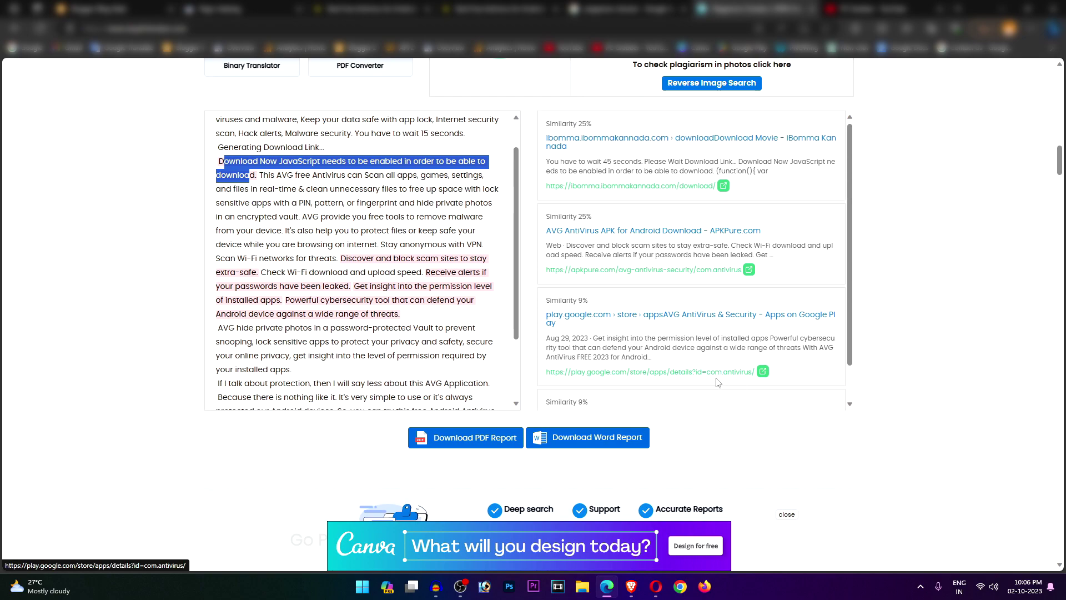
- Review the remaining matching sources in the plagiarism results and highlight the flagged "Download Now JavaScript needs to be enabled" sentence again
{"action": "scroll", "coordinate": [711, 311], "scroll_direction": "down", "scroll_amount": 1}
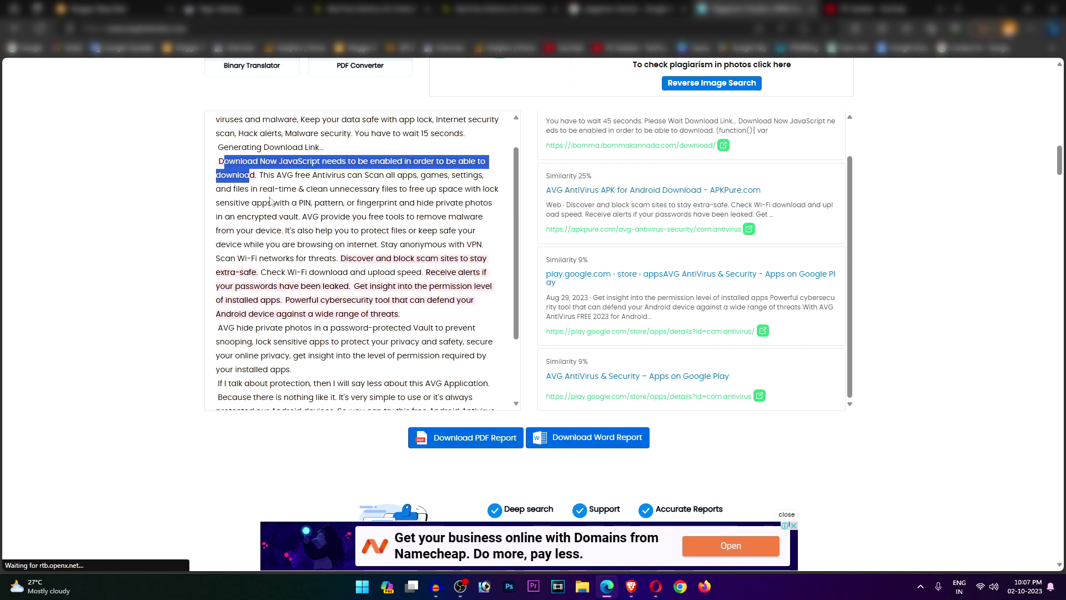
{"action": "left_click", "coordinate": [290, 172]}
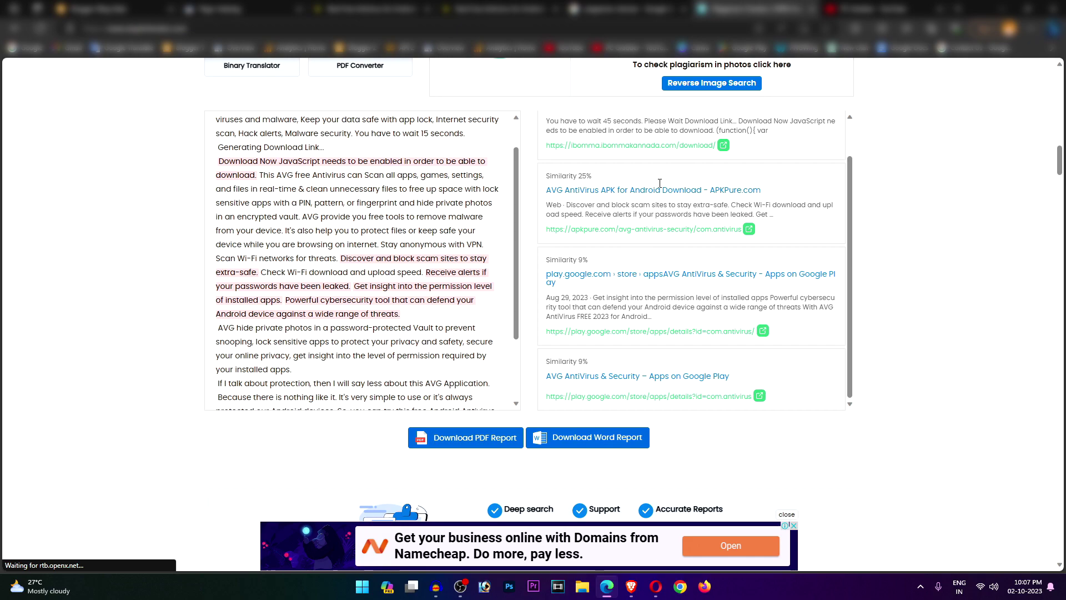
{"action": "scroll", "coordinate": [643, 264], "scroll_direction": "up", "scroll_amount": 1}
{"action": "scroll", "coordinate": [880, 294], "scroll_direction": "up", "scroll_amount": 2}
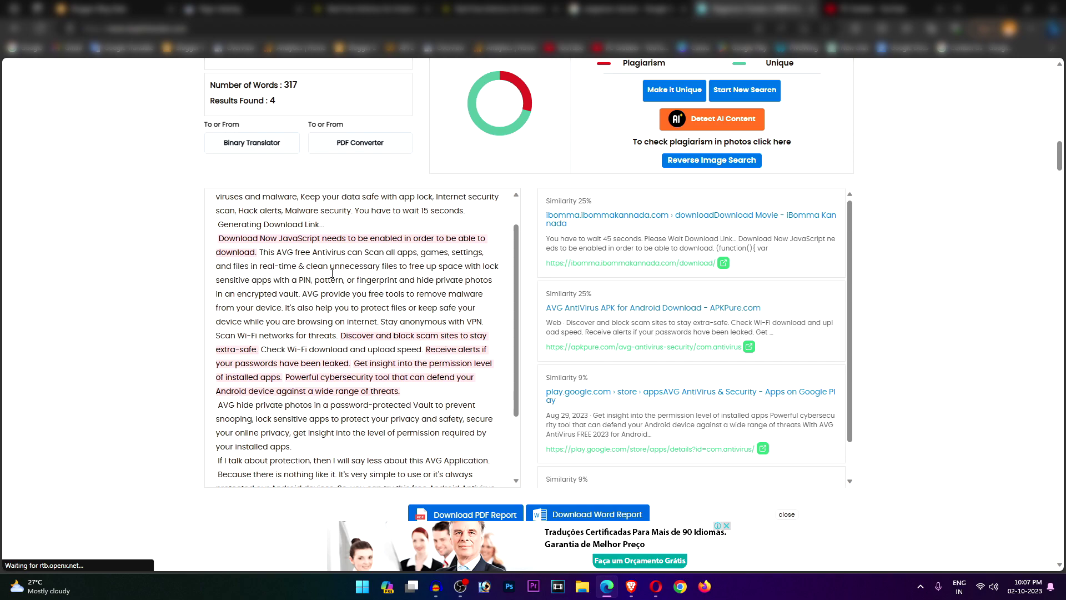
{"action": "left_click_drag", "start_coordinate": [257, 252], "coordinate": [219, 245]}
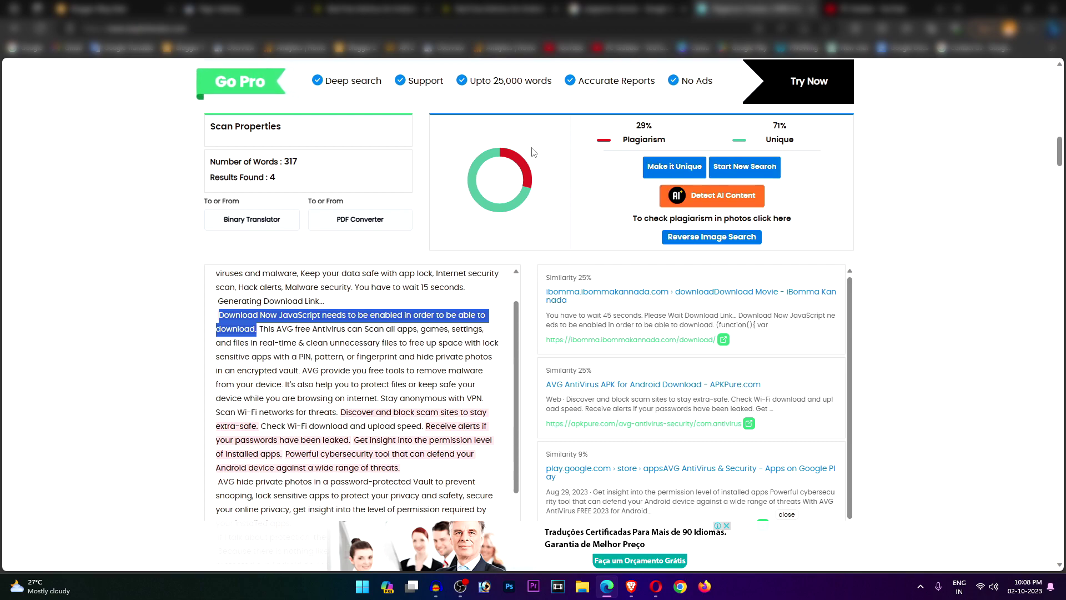
- Return to the Search Console examples, open the affected /comments/default feed URL, highlight its XML content, and close the page
{"action": "left_click", "coordinate": [238, 9]}
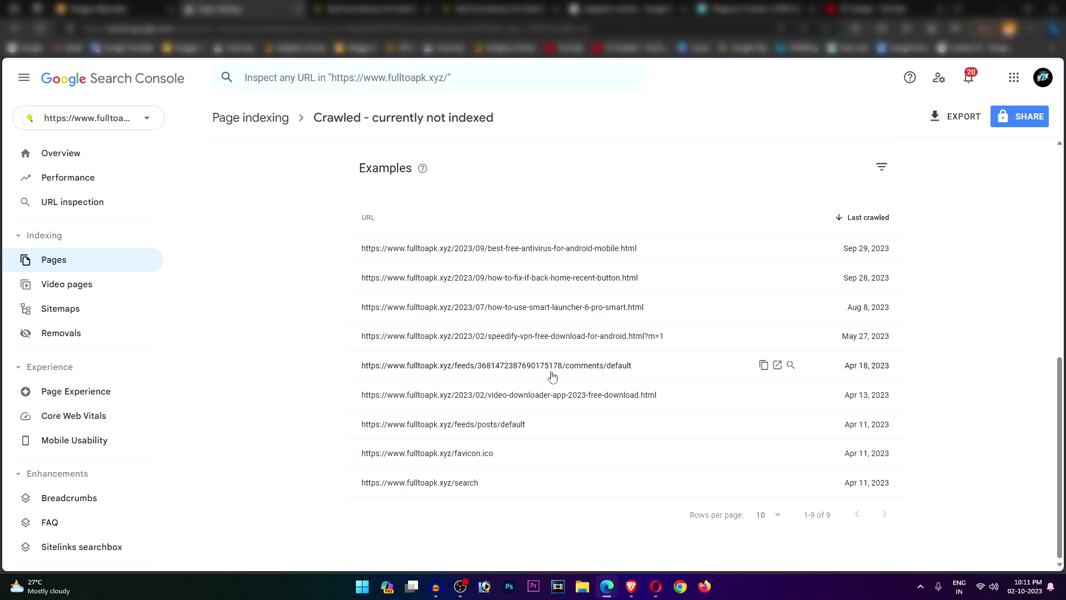
{"action": "left_click", "coordinate": [778, 365]}
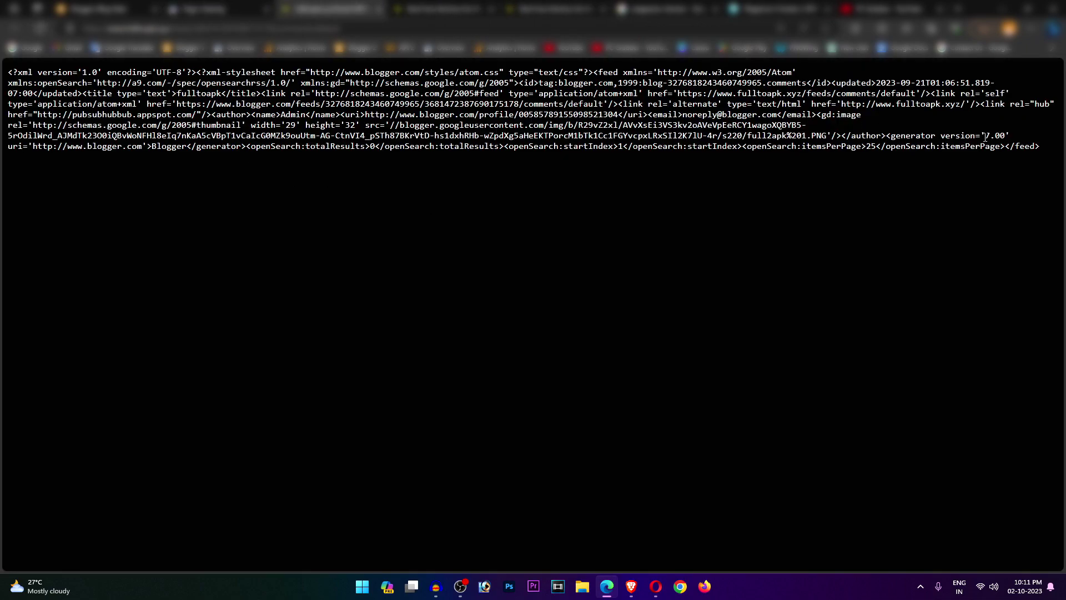
{"action": "left_click_drag", "start_coordinate": [1053, 150], "coordinate": [8, 71]}
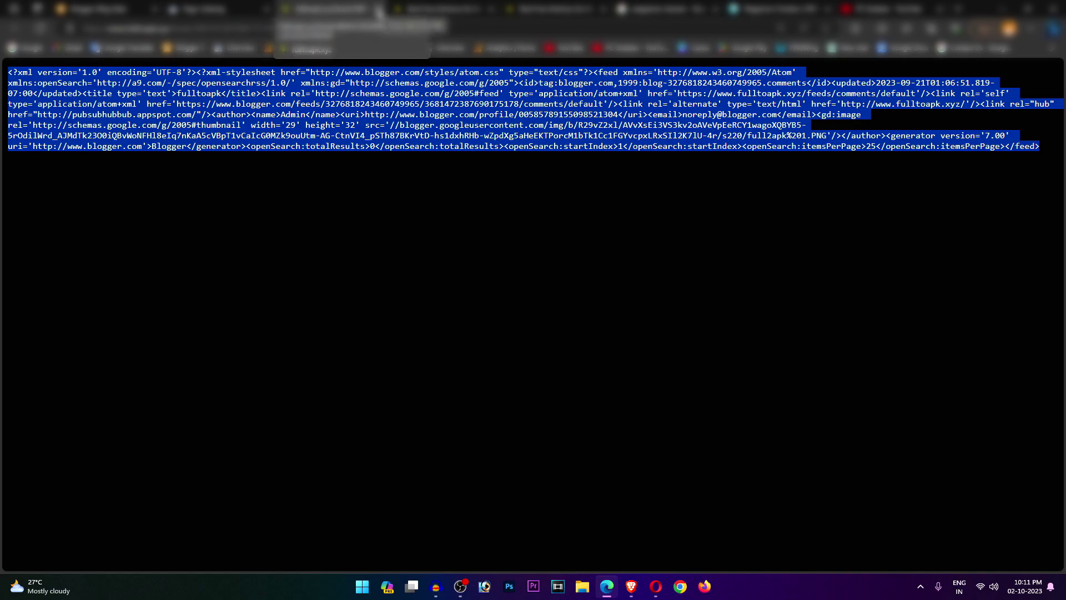
{"action": "left_click", "coordinate": [380, 12]}
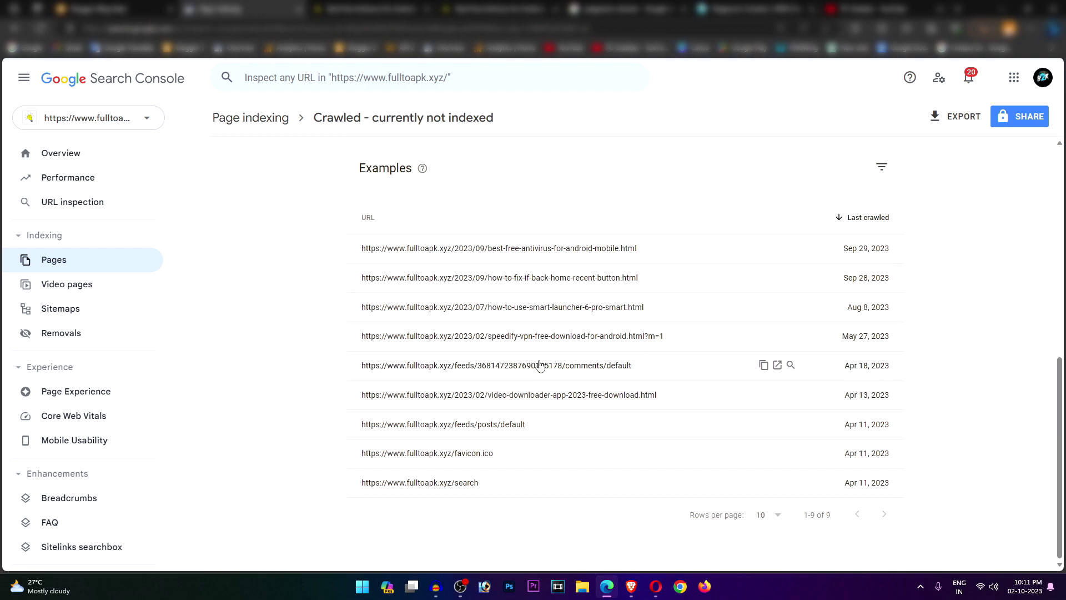
- Go to the fulltoapk blog's settings in Blogger and open the custom robots.txt under Crawlers and indexing
{"action": "left_click", "coordinate": [98, 8]}
{"action": "left_click", "coordinate": [22, 79]}
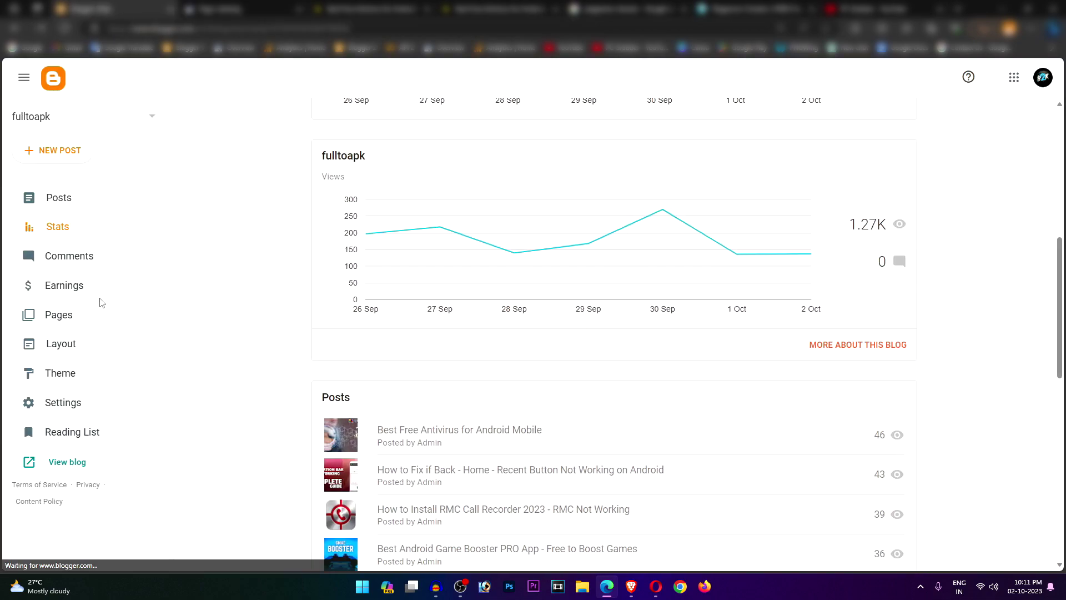
{"action": "left_click", "coordinate": [84, 402]}
{"action": "scroll", "coordinate": [264, 366], "scroll_direction": "down", "scroll_amount": 20}
{"action": "scroll", "coordinate": [265, 369], "scroll_direction": "down", "scroll_amount": 20}
{"action": "scroll", "coordinate": [265, 370], "scroll_direction": "down", "scroll_amount": 5}
{"action": "scroll", "coordinate": [266, 372], "scroll_direction": "down", "scroll_amount": 4}
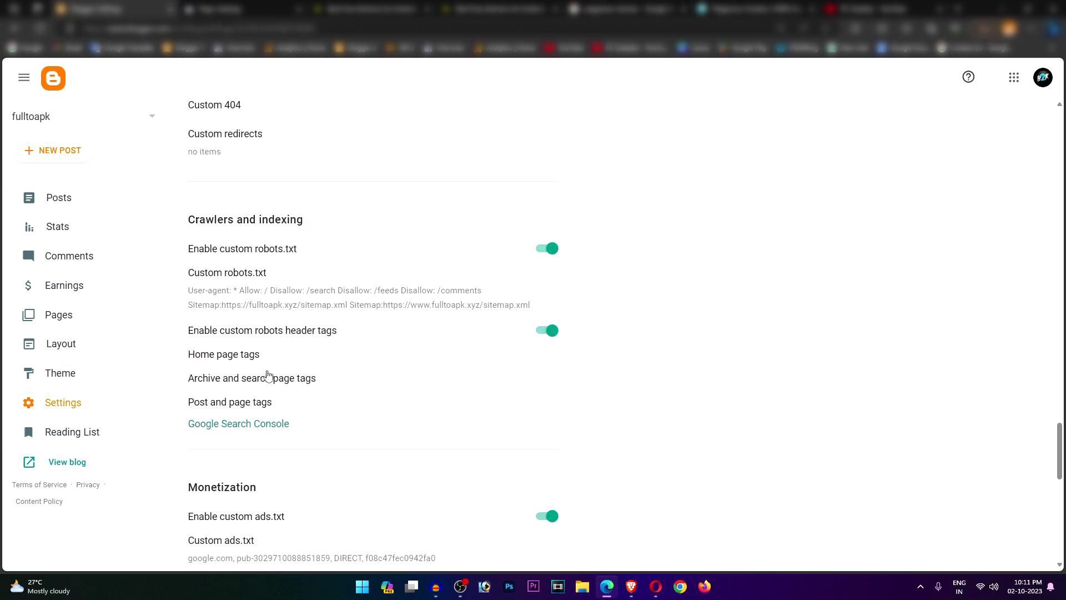
{"action": "left_click", "coordinate": [347, 303]}
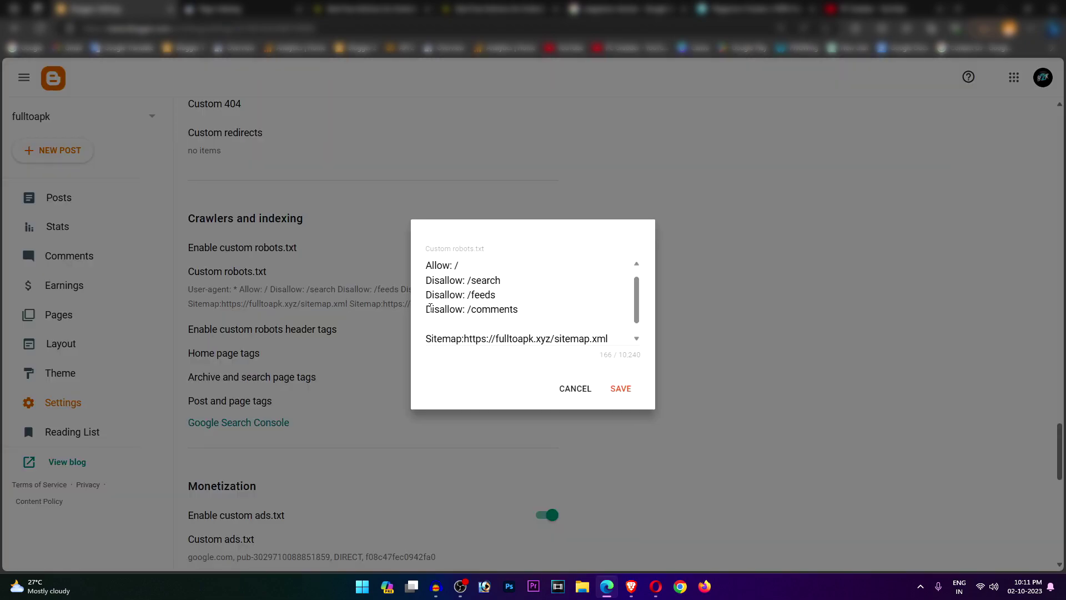
- Inspect the Disallow rules in the custom robots.txt, highlighting the /comments entry
{"action": "double_click", "coordinate": [427, 280]}
{"action": "left_click", "coordinate": [467, 309]}
{"action": "double_click", "coordinate": [494, 309]}
{"action": "left_click", "coordinate": [498, 309]}
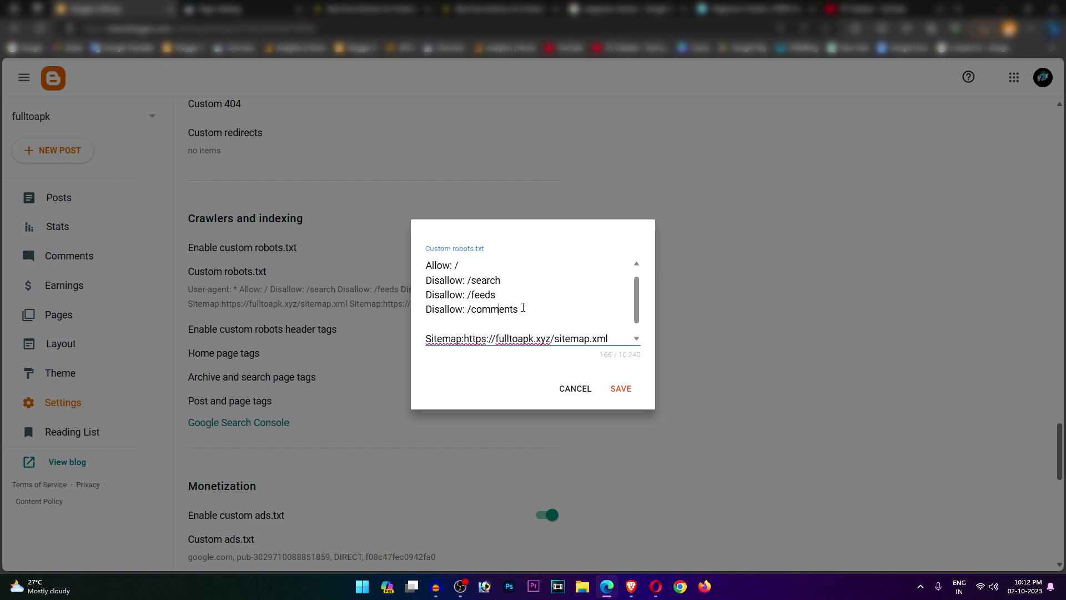
{"action": "left_click_drag", "start_coordinate": [524, 308], "coordinate": [465, 309]}
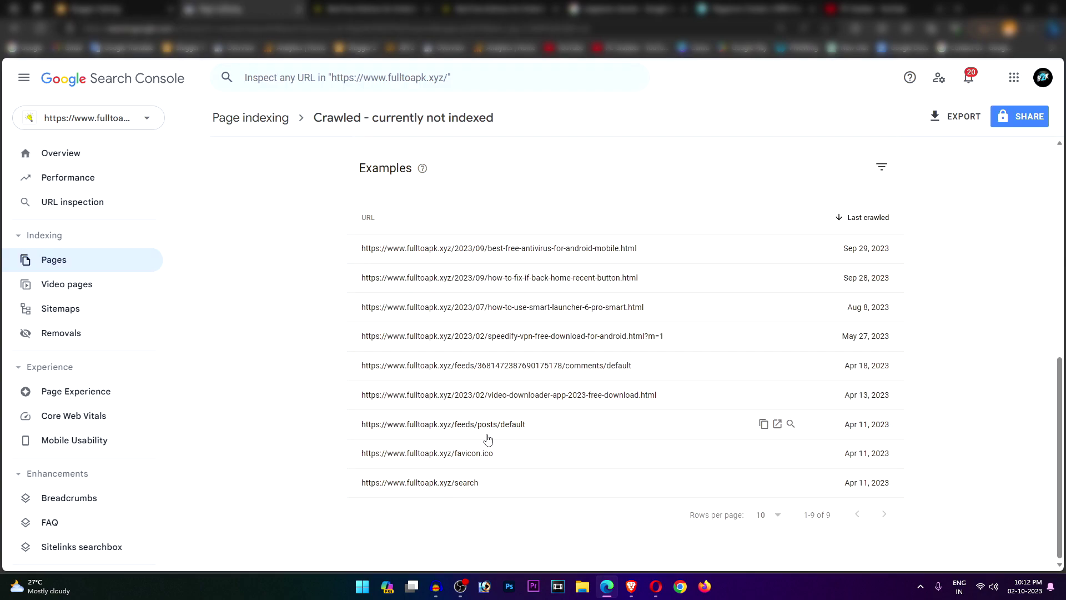
- Open the affected /feeds/posts/default URL from the Search Console examples, look through its feed source, and close the page
{"action": "left_click", "coordinate": [779, 426]}
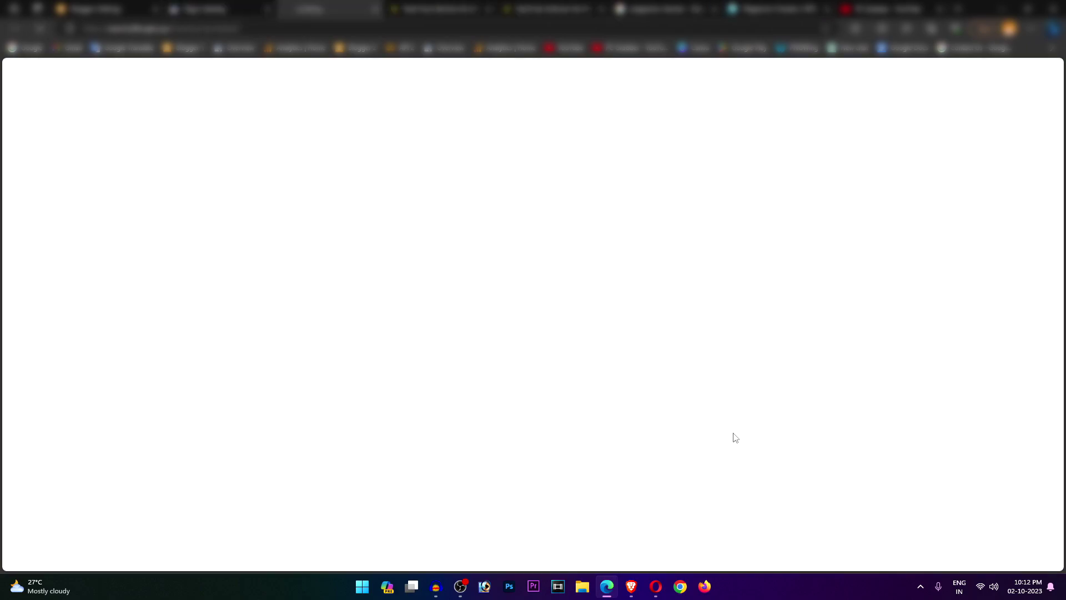
{"action": "scroll", "coordinate": [365, 236], "scroll_direction": "down", "scroll_amount": 20}
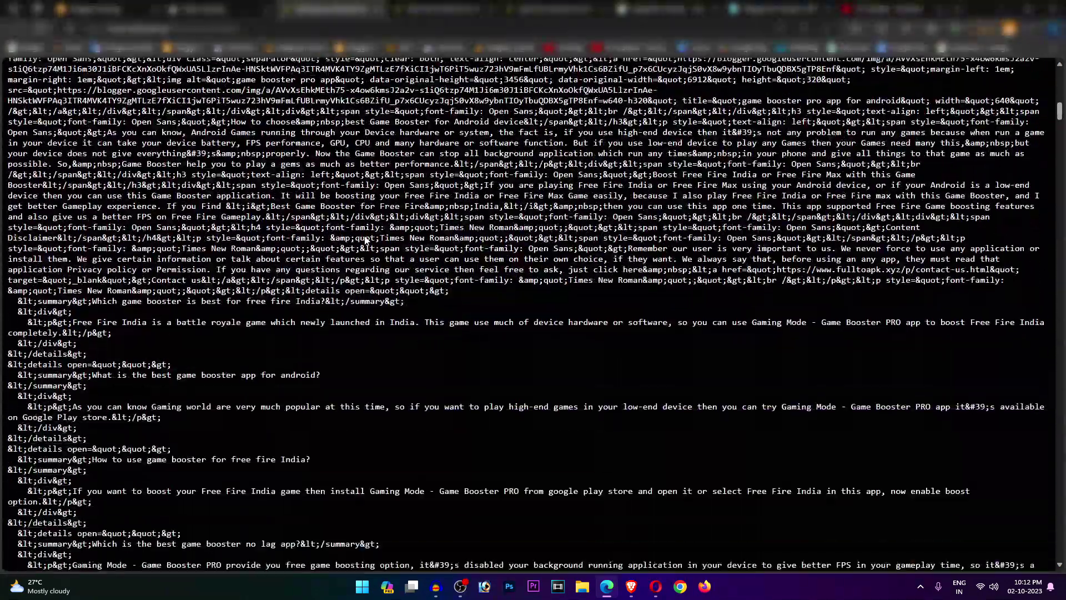
{"action": "scroll", "coordinate": [369, 200], "scroll_direction": "down", "scroll_amount": 10}
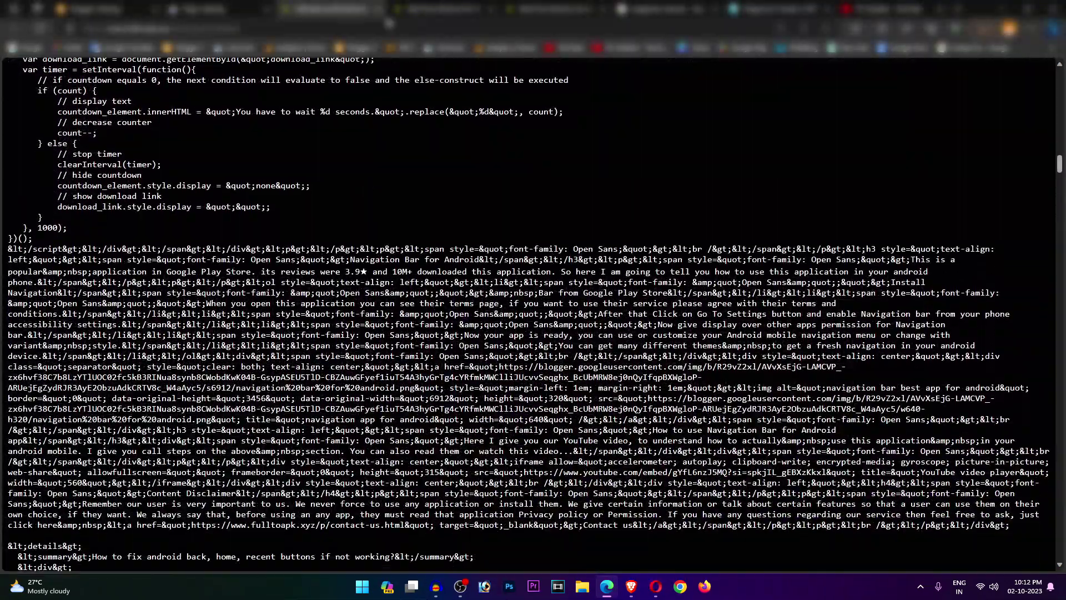
{"action": "left_click", "coordinate": [378, 9]}
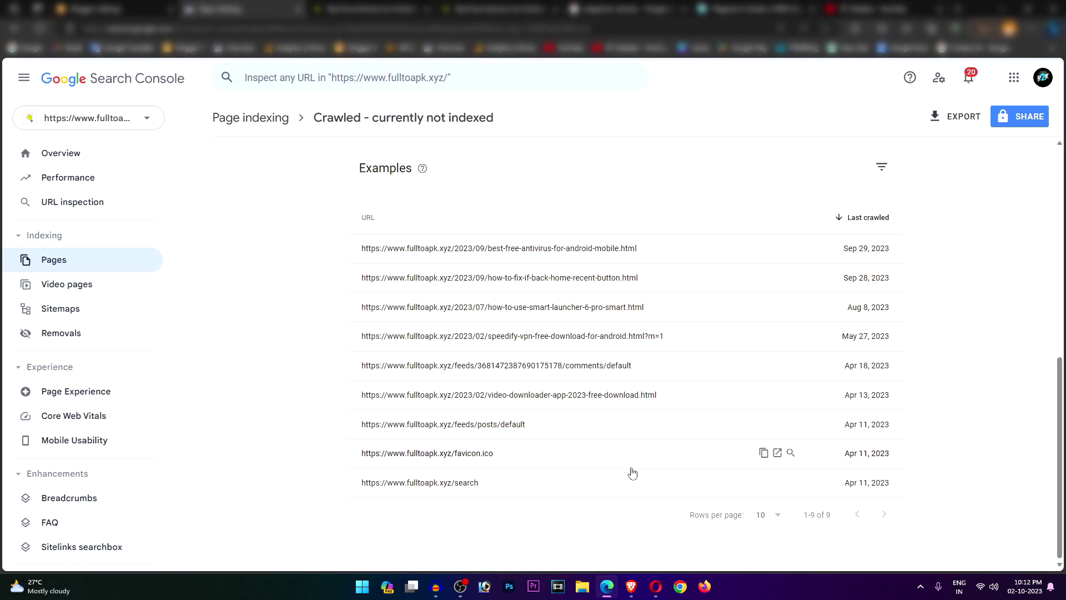
- Open the affected favicon.ico URL, view the icon enlarged, and close the page
{"action": "left_click", "coordinate": [777, 453]}
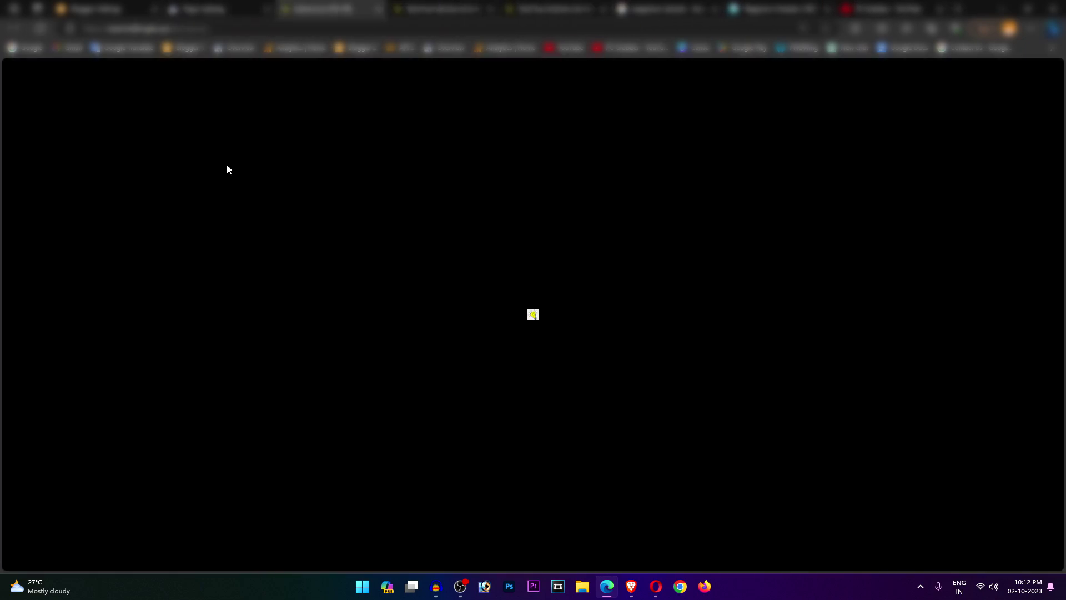
{"action": "scroll", "coordinate": [537, 342], "scroll_direction": "up", "scroll_amount": 8, "text": "ctrl"}
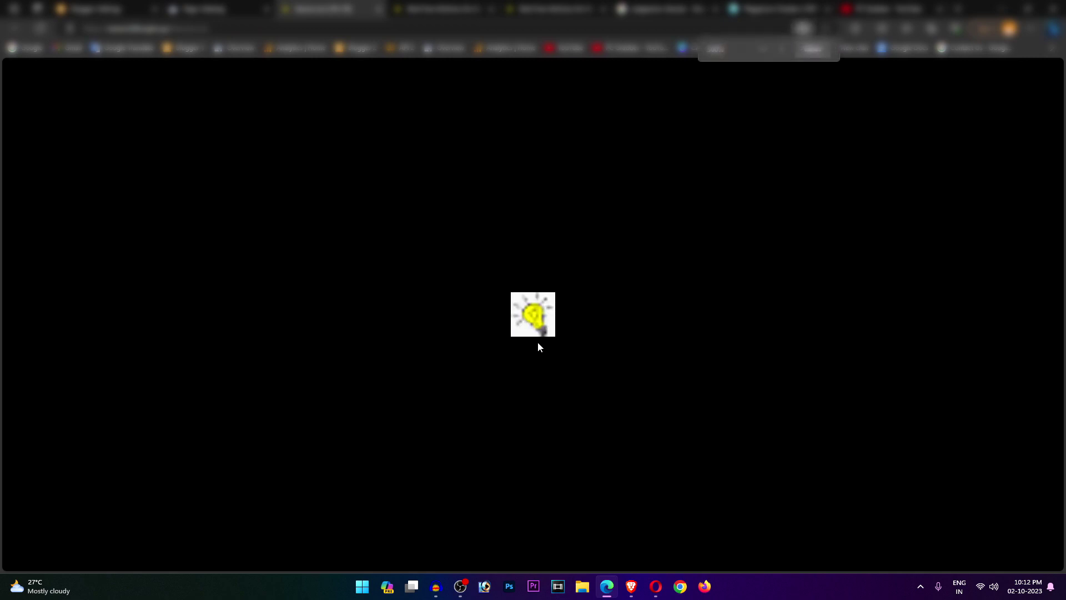
{"action": "scroll", "coordinate": [538, 348], "scroll_direction": "down", "scroll_amount": 5, "text": "ctrl"}
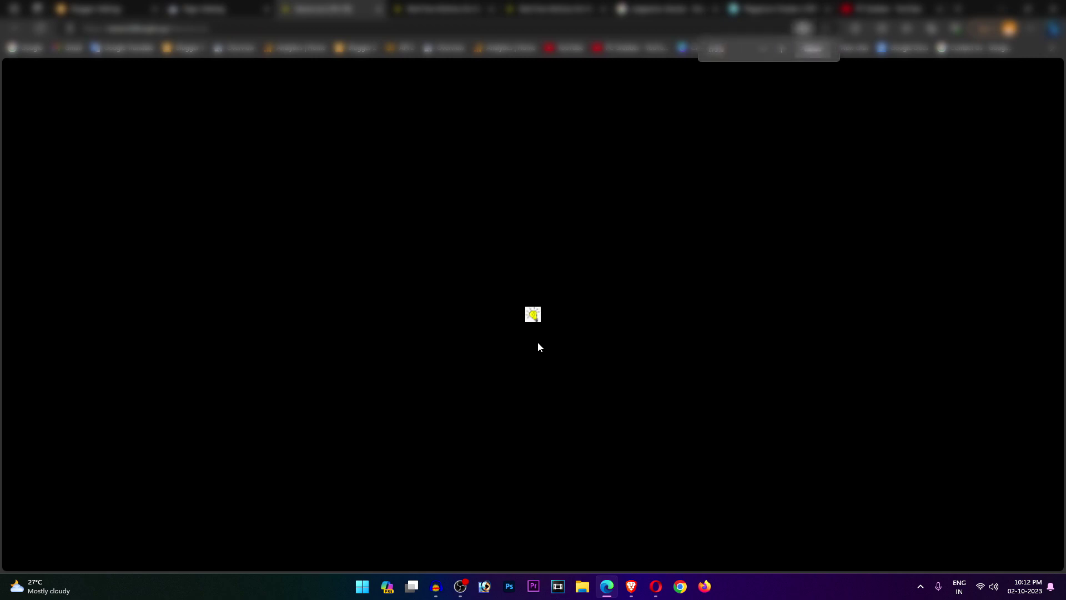
{"action": "left_click", "coordinate": [379, 9]}
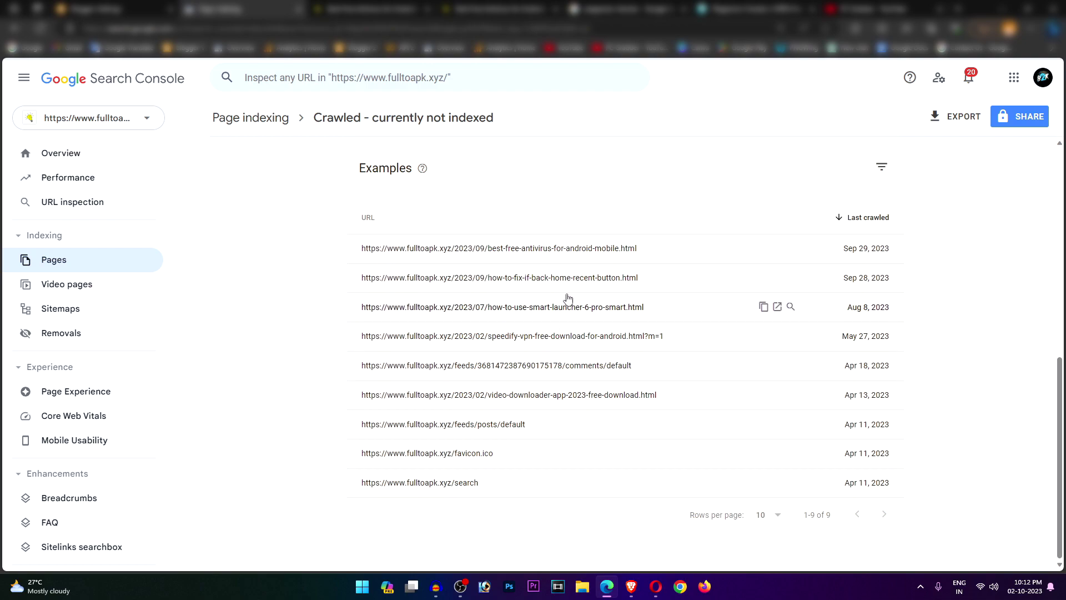
- Review the "Crawled - currently not indexed" report, including its Validate Fix option, affected pages chart and example URLs
{"action": "scroll", "coordinate": [573, 418], "scroll_direction": "up", "scroll_amount": 7}
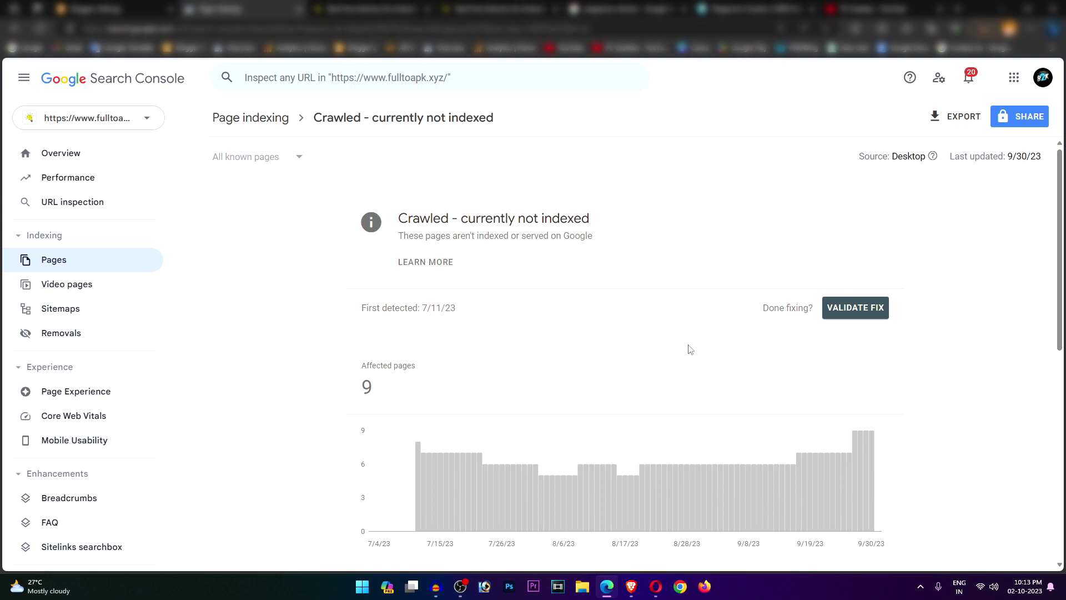
{"action": "scroll", "coordinate": [318, 353], "scroll_direction": "down", "scroll_amount": 5}
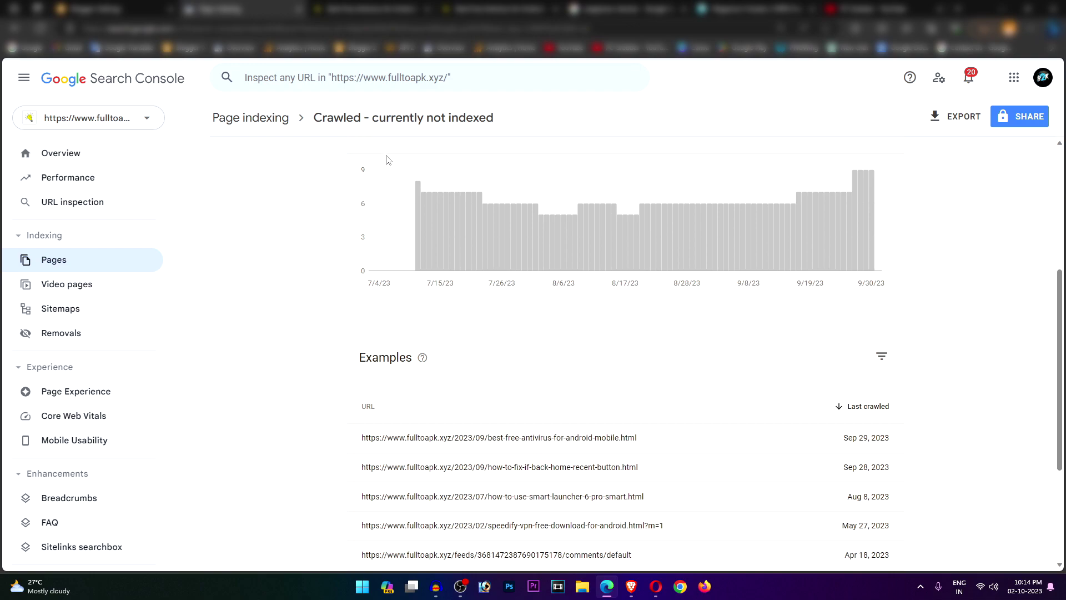
{"action": "scroll", "coordinate": [280, 367], "scroll_direction": "down", "scroll_amount": 3}
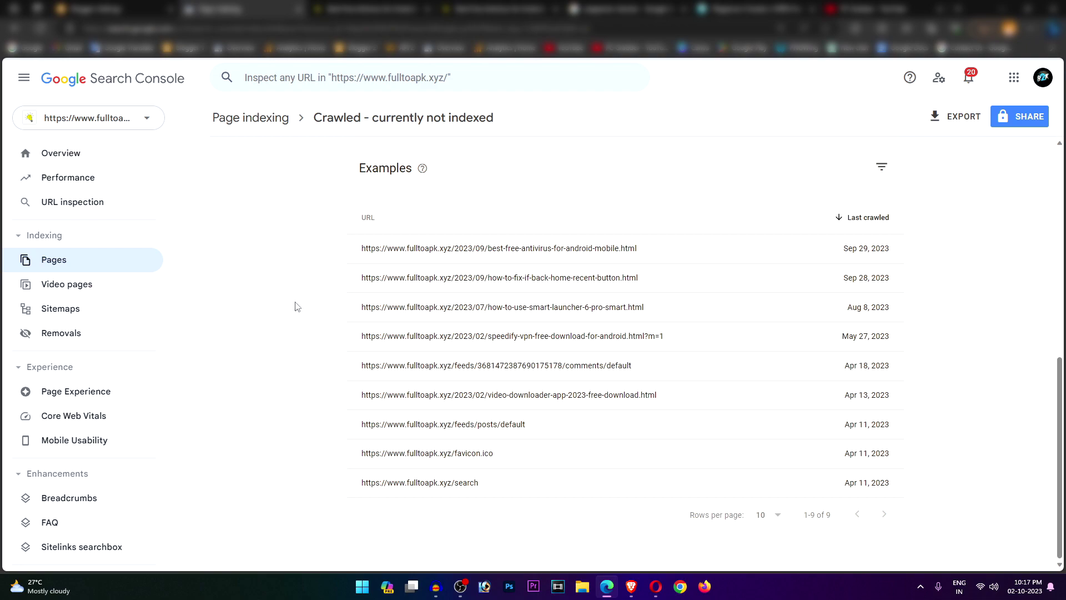
{"action": "scroll", "coordinate": [296, 306], "scroll_direction": "up", "scroll_amount": 10}
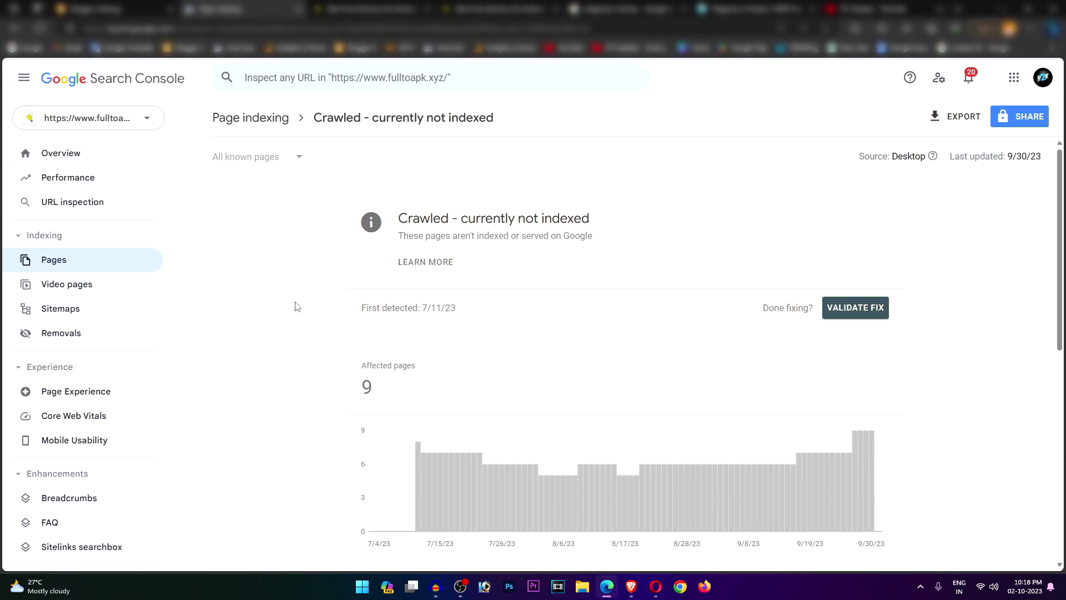
{"action": "scroll", "coordinate": [295, 306], "scroll_direction": "down", "scroll_amount": 2}
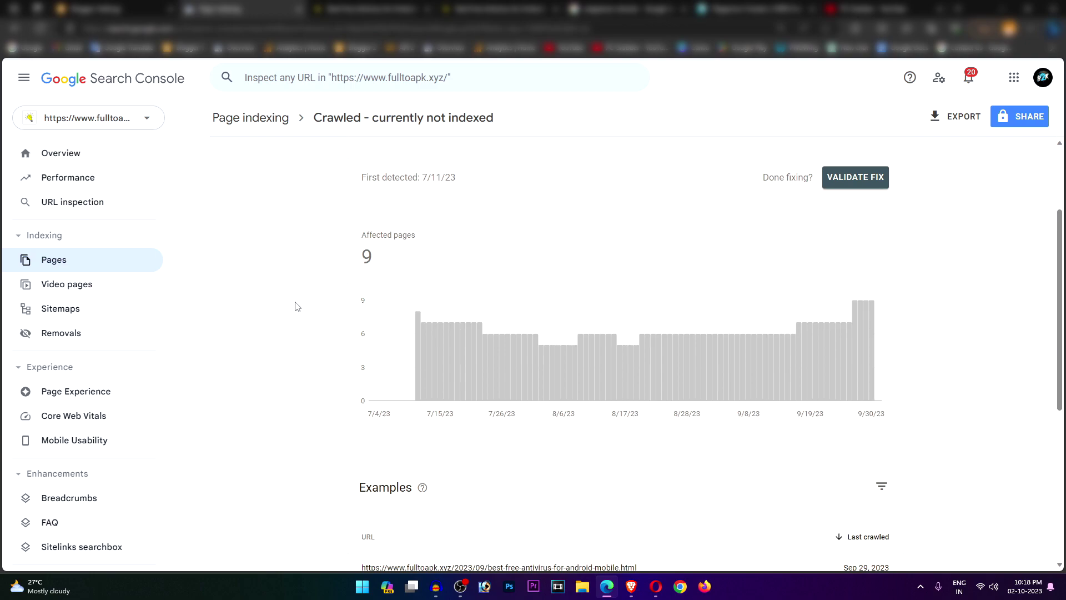
{"action": "scroll", "coordinate": [295, 306], "scroll_direction": "up", "scroll_amount": 2}
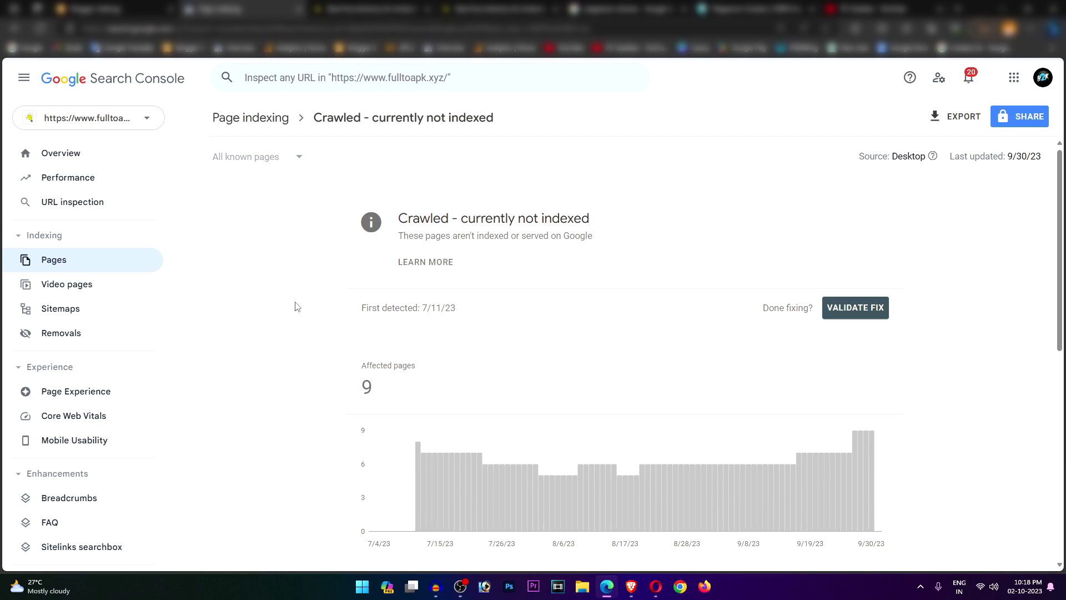
- Open Google in a new tab and search for "verified google adx partner"
{"action": "left_click", "coordinate": [940, 9]}
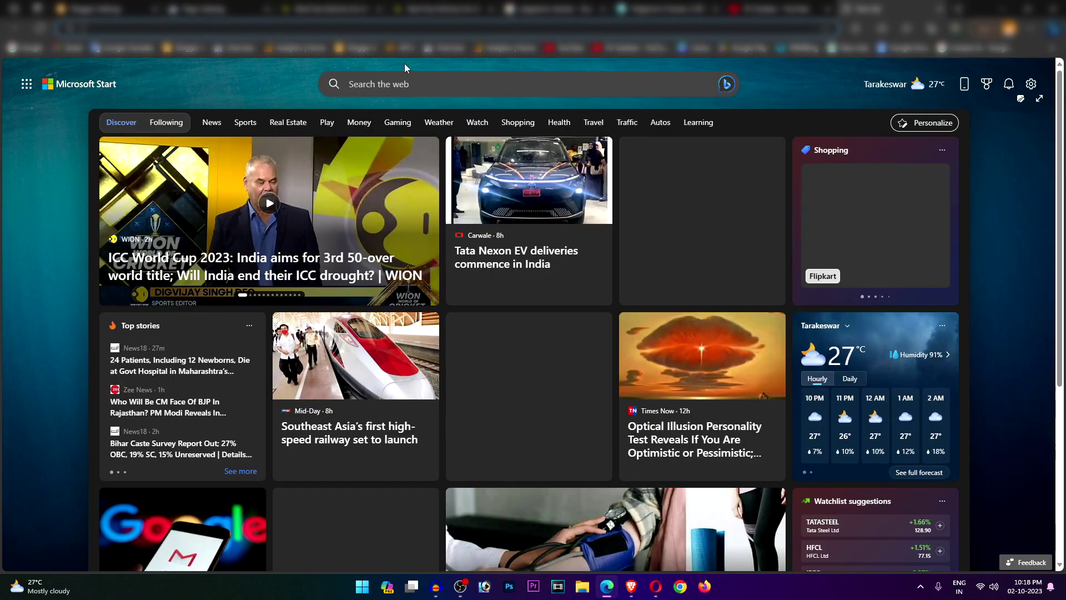
{"action": "left_click", "coordinate": [28, 47]}
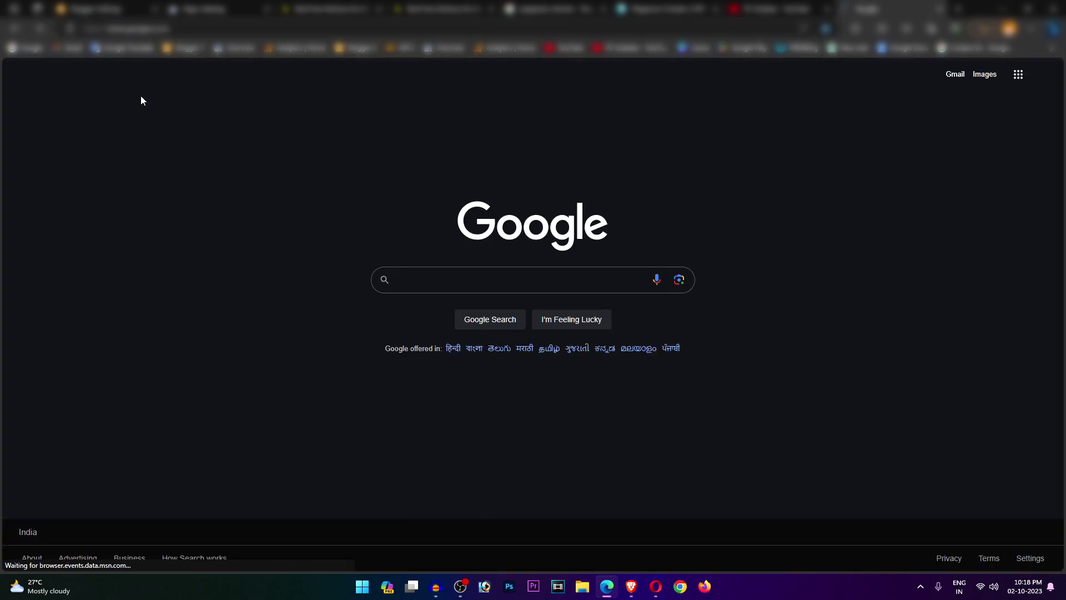
{"action": "left_click", "coordinate": [404, 279]}
{"action": "type", "text": "verified google adx partner"}
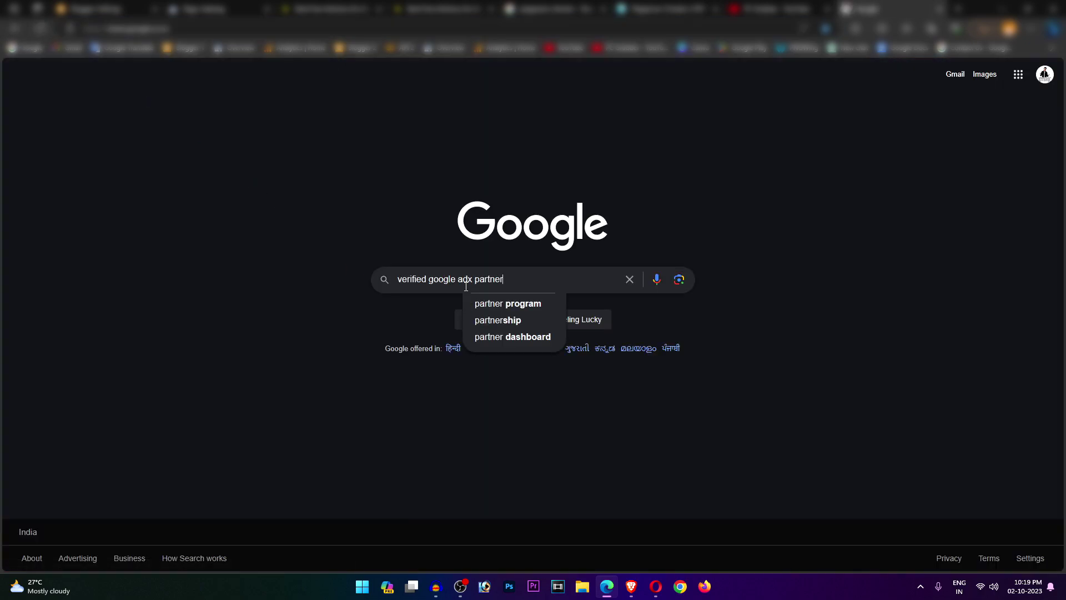
{"action": "key", "text": "Return"}
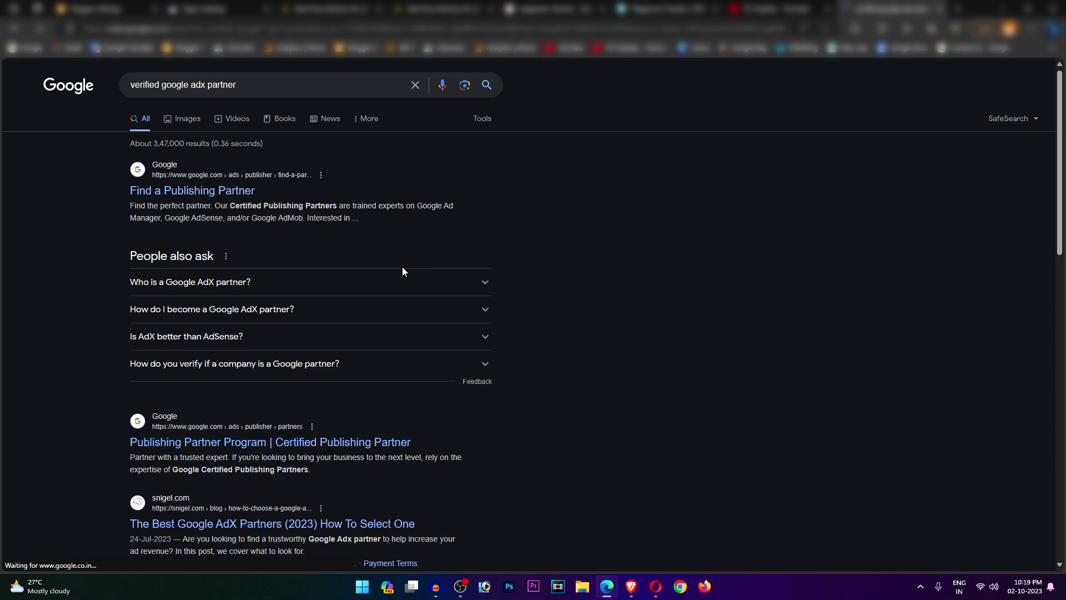
- Open the "Find a Publishing Partner" result in a new tab and browse the listed certified partners
{"action": "right_click", "coordinate": [191, 191]}
{"action": "left_click", "coordinate": [233, 198]}
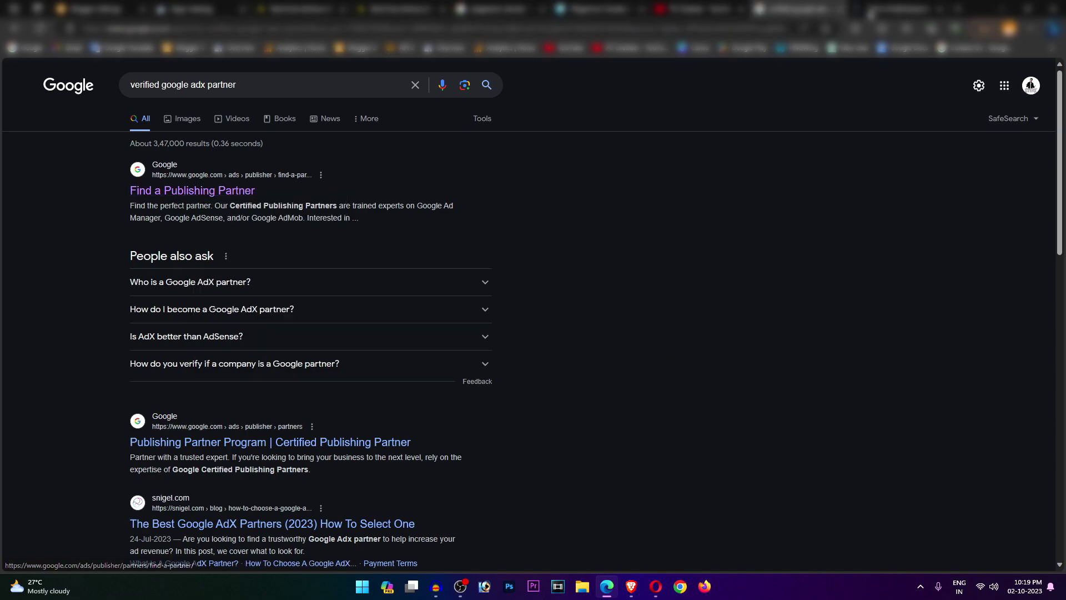
{"action": "key", "text": "ctrl+Tab"}
{"action": "scroll", "coordinate": [565, 310], "scroll_direction": "down", "scroll_amount": 10}
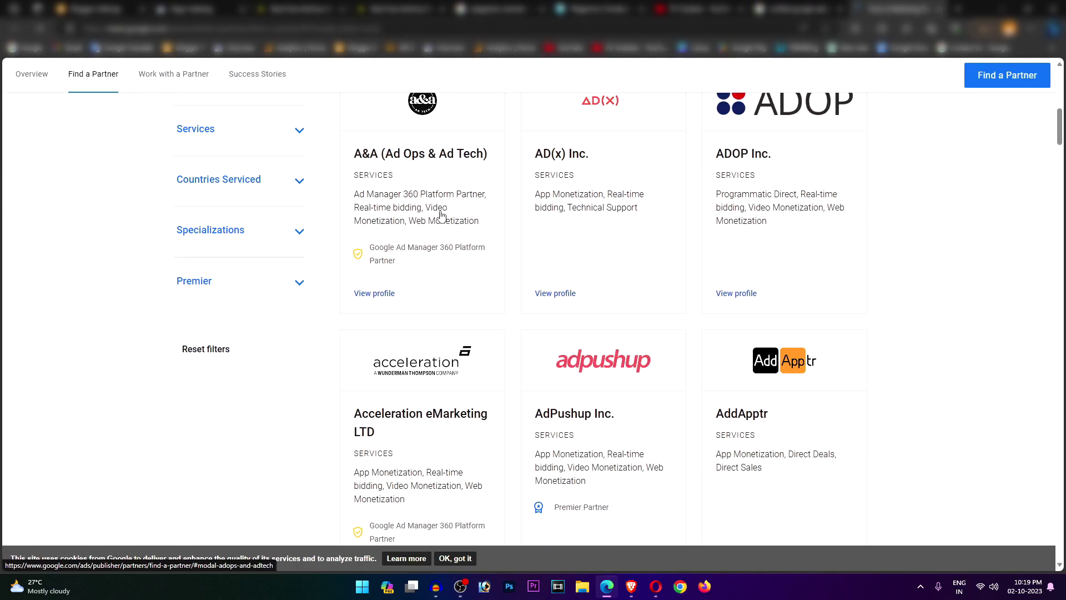
{"action": "scroll", "coordinate": [444, 216], "scroll_direction": "up", "scroll_amount": 3}
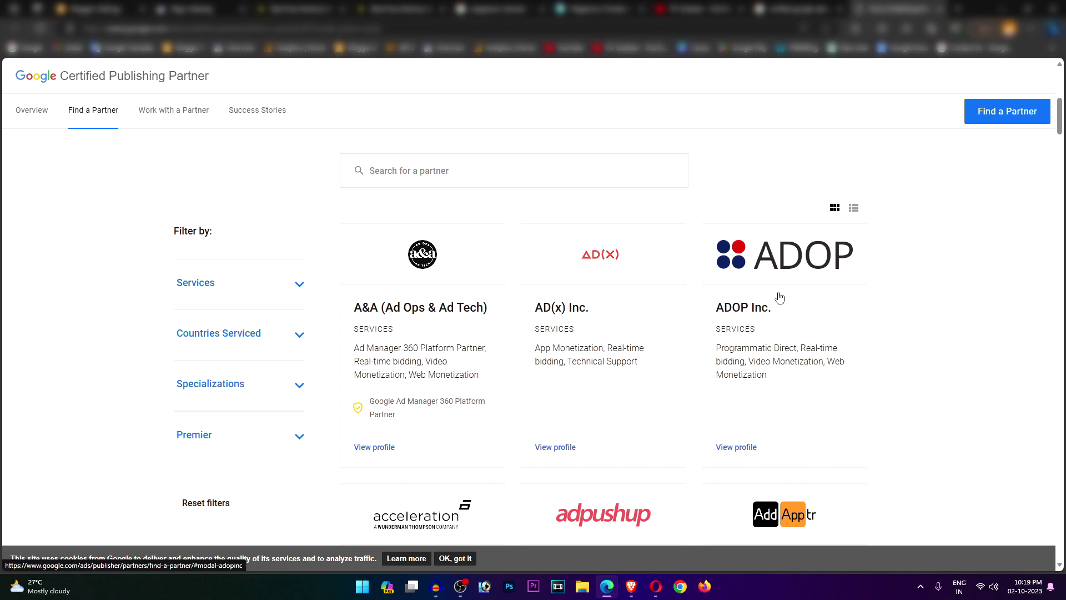
{"action": "scroll", "coordinate": [771, 341], "scroll_direction": "down", "scroll_amount": 3}
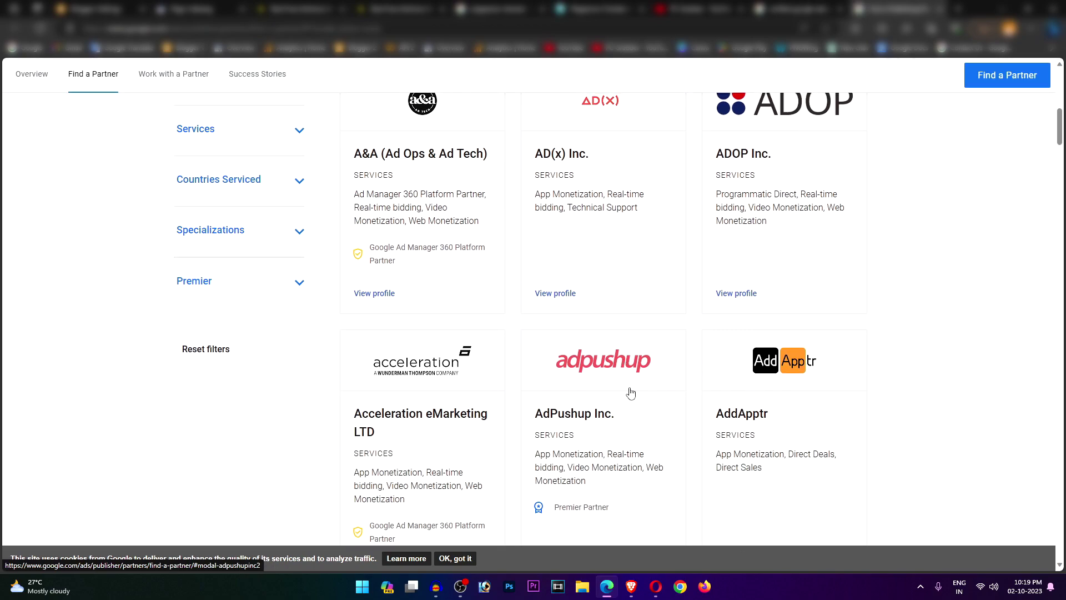
- Find Connatix in the certified partner list, open its profile, view its description and contact details, and close it
{"action": "scroll", "coordinate": [645, 384], "scroll_direction": "down", "scroll_amount": 8}
{"action": "scroll", "coordinate": [550, 356], "scroll_direction": "down", "scroll_amount": 3}
{"action": "scroll", "coordinate": [679, 327], "scroll_direction": "down", "scroll_amount": 6}
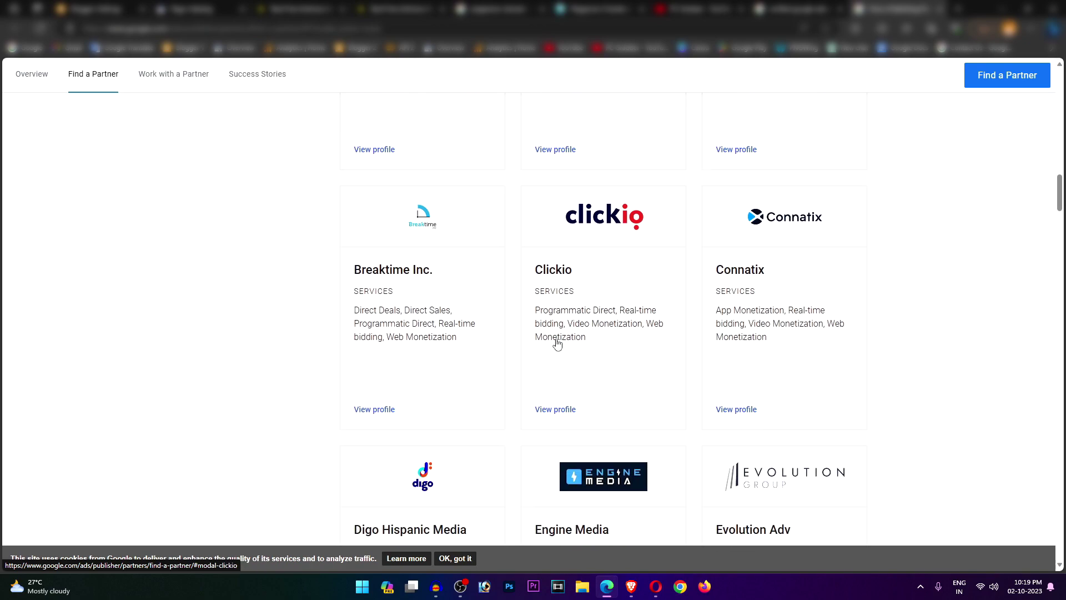
{"action": "scroll", "coordinate": [557, 345], "scroll_direction": "down", "scroll_amount": 4}
{"action": "scroll", "coordinate": [525, 341], "scroll_direction": "up", "scroll_amount": 4}
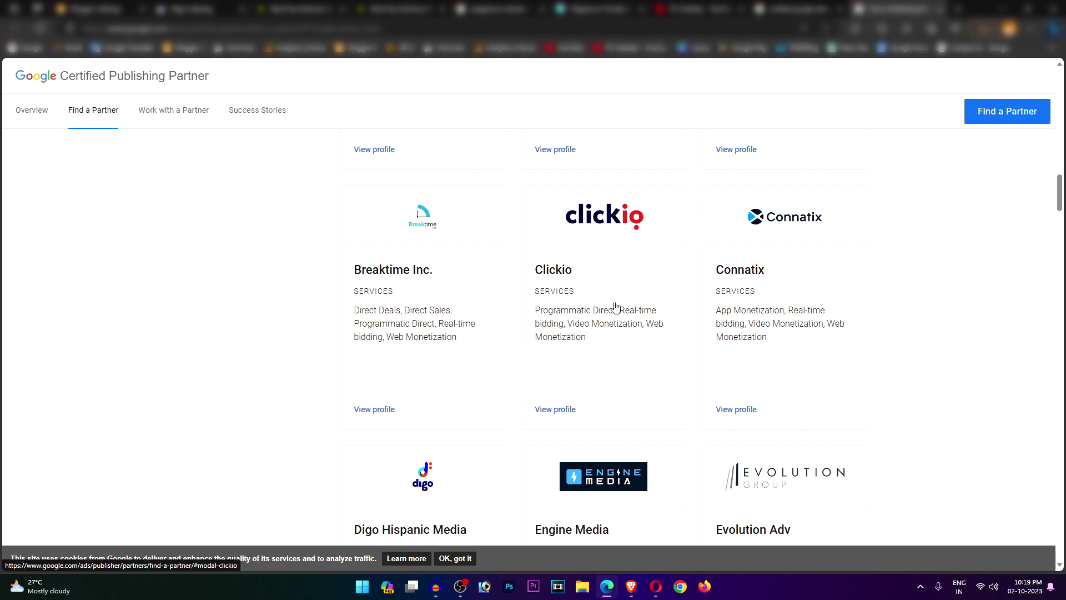
{"action": "scroll", "coordinate": [605, 310], "scroll_direction": "down", "scroll_amount": 2}
{"action": "scroll", "coordinate": [689, 319], "scroll_direction": "down", "scroll_amount": 3}
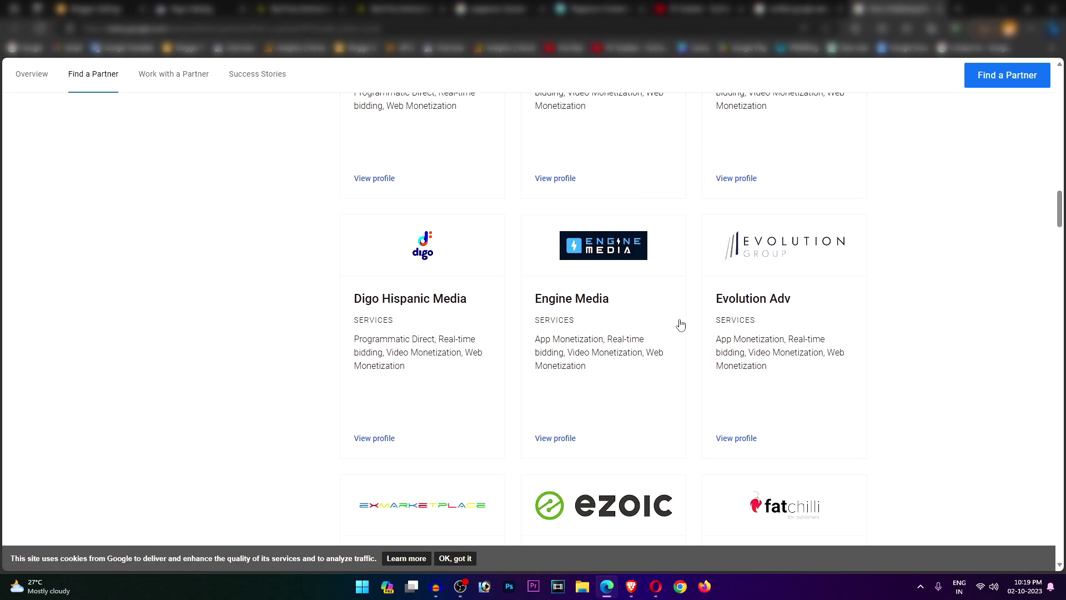
{"action": "left_click", "coordinate": [741, 176]}
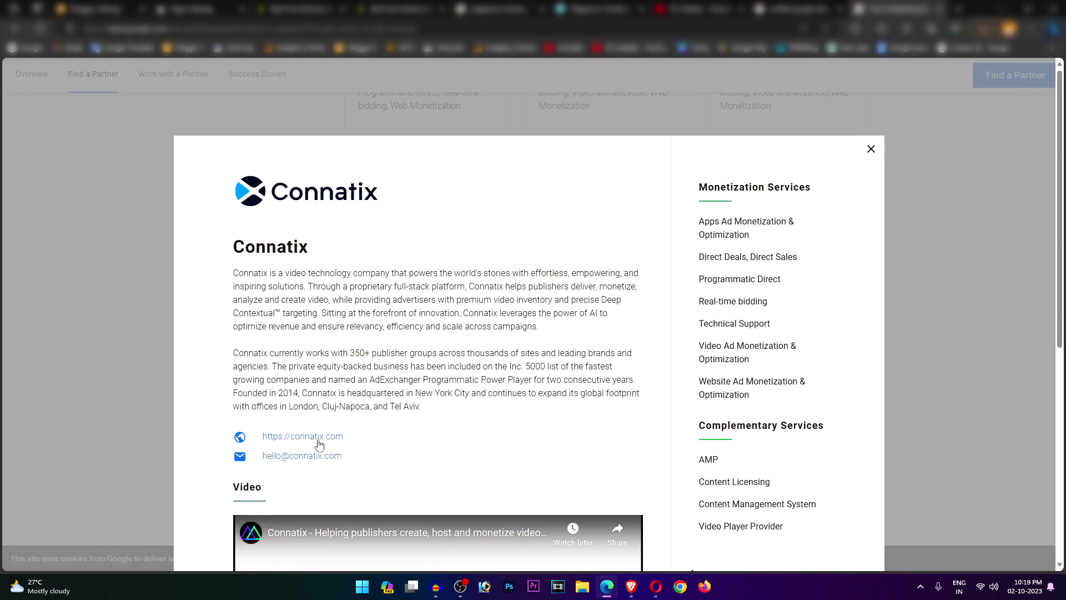
{"action": "scroll", "coordinate": [319, 300], "scroll_direction": "down", "scroll_amount": 1}
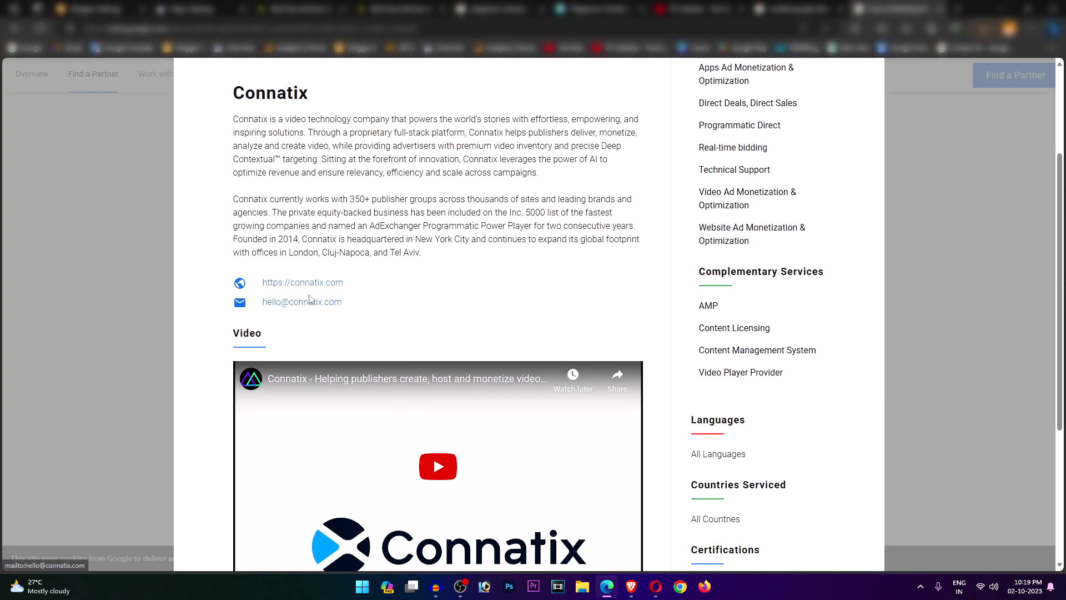
{"action": "left_click", "coordinate": [870, 138]}
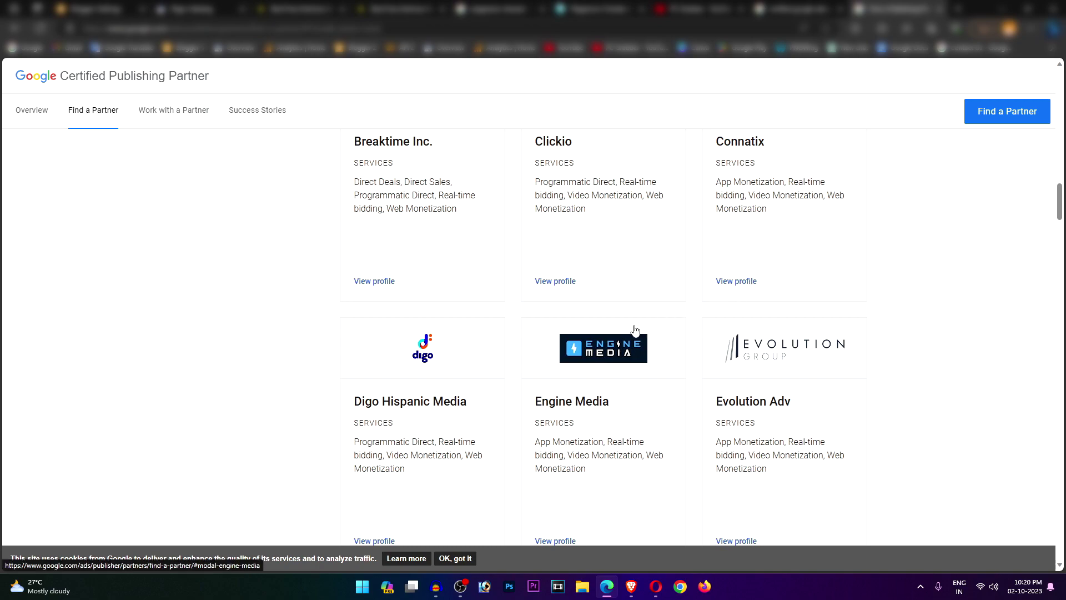
- Find Ezoic in the certified partner list and open its profile
{"action": "scroll", "coordinate": [634, 329], "scroll_direction": "up", "scroll_amount": 2}
{"action": "scroll", "coordinate": [611, 323], "scroll_direction": "down", "scroll_amount": 7}
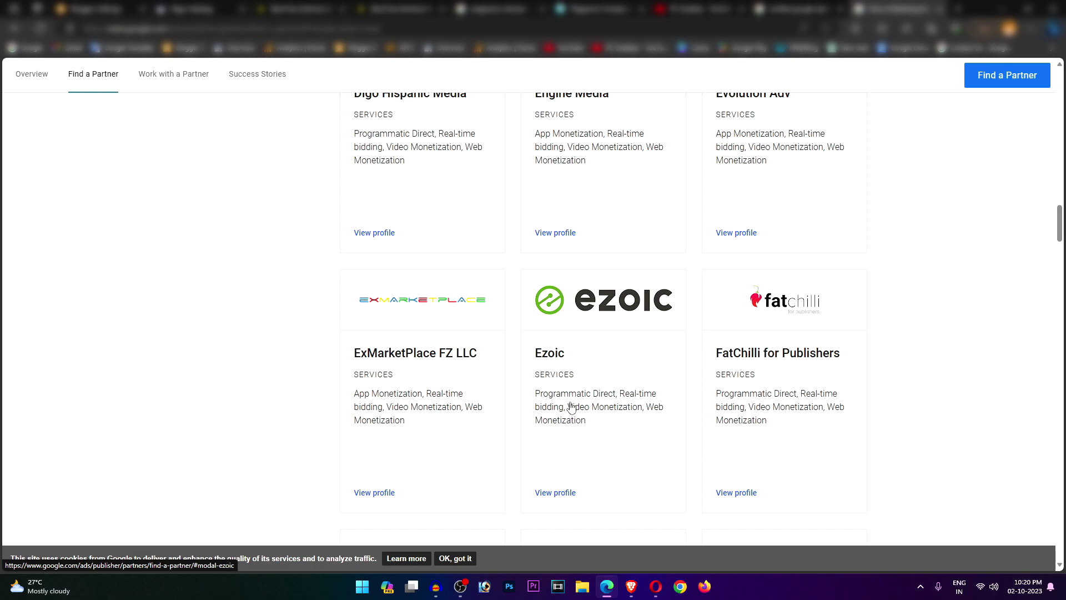
{"action": "scroll", "coordinate": [562, 361], "scroll_direction": "down", "scroll_amount": 1}
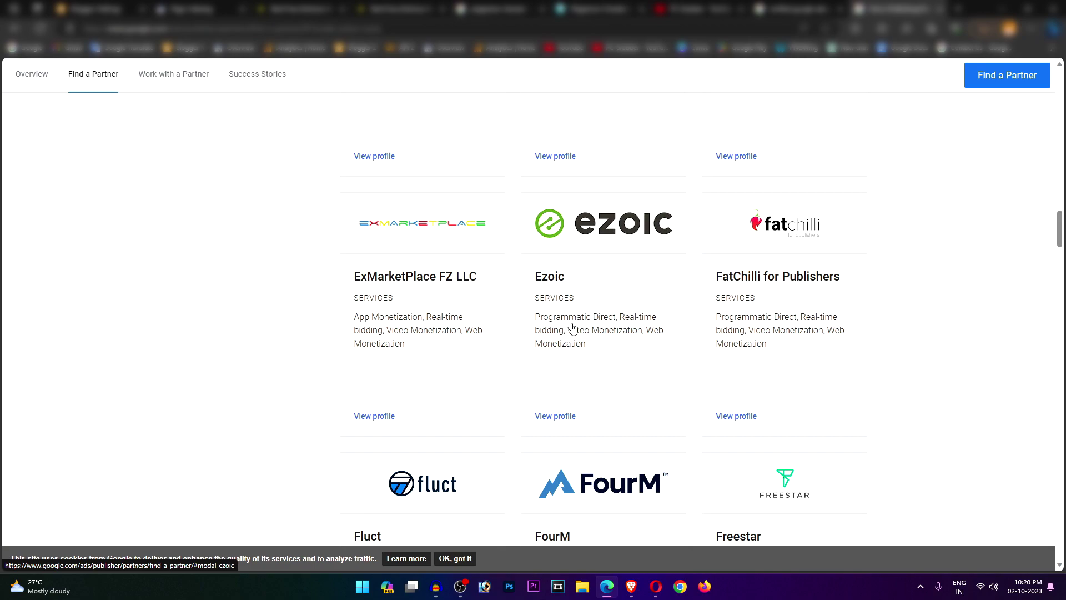
{"action": "left_click", "coordinate": [560, 418]}
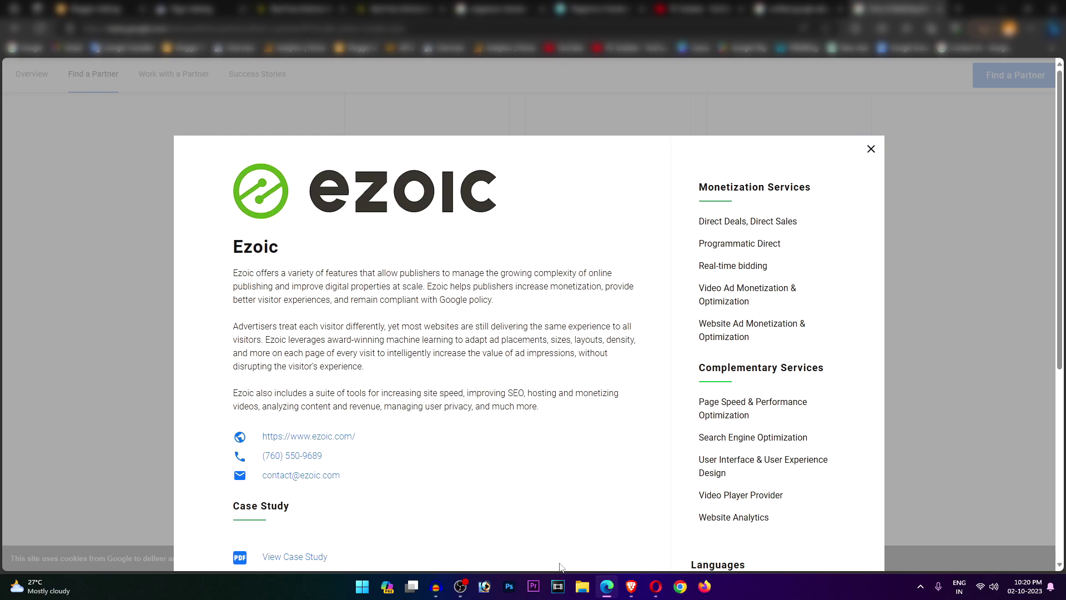
- Switch to Photoshop and open a blank white 1920 px × 1080 px canvas
{"action": "left_click", "coordinate": [510, 587]}
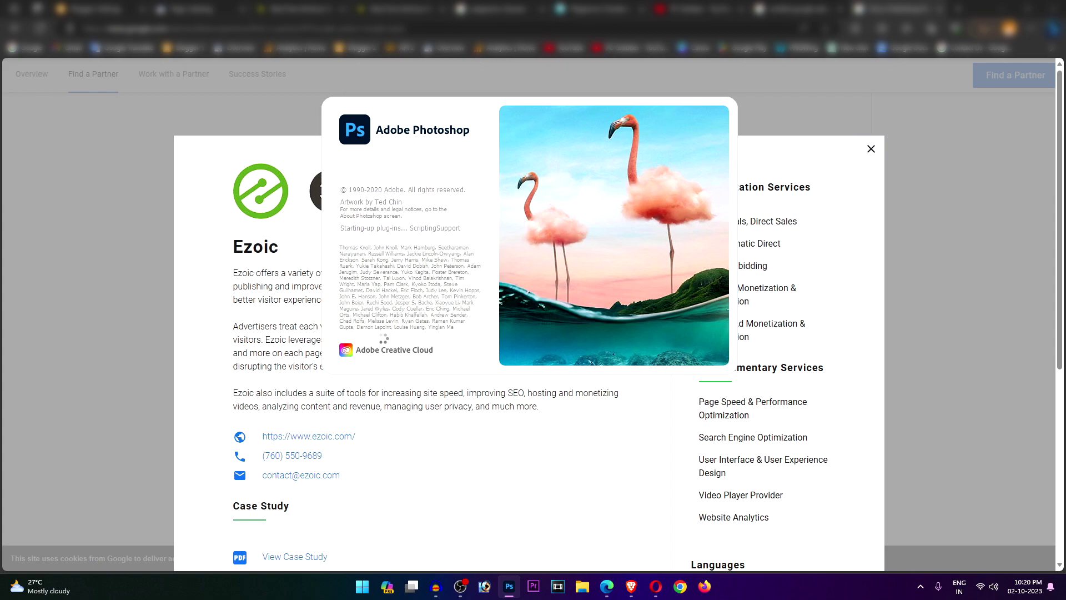
{"action": "key", "text": "alt+Tab"}
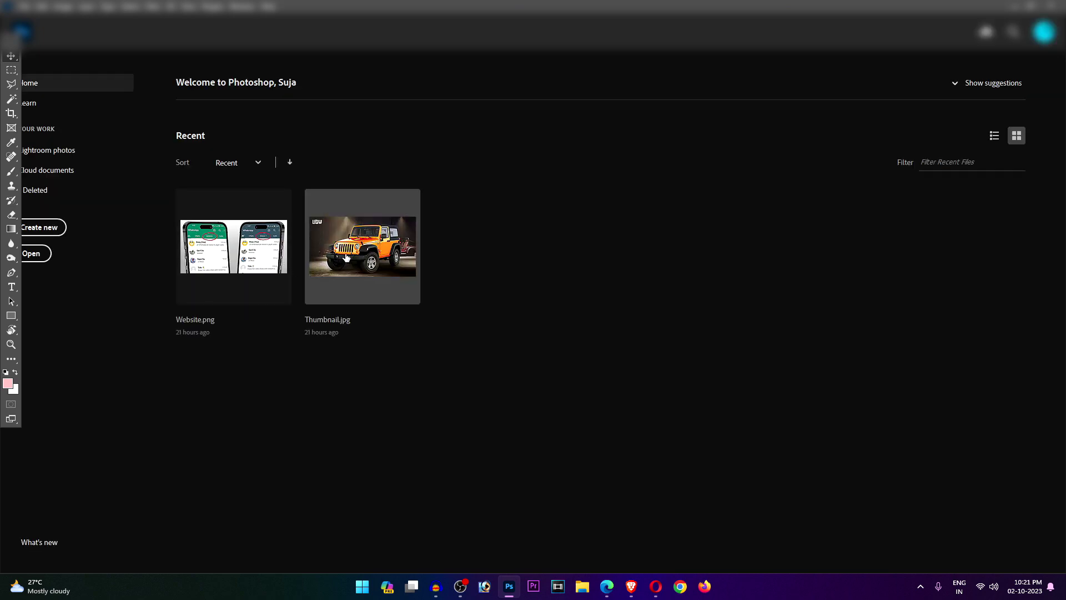
{"action": "left_click", "coordinate": [346, 257]}
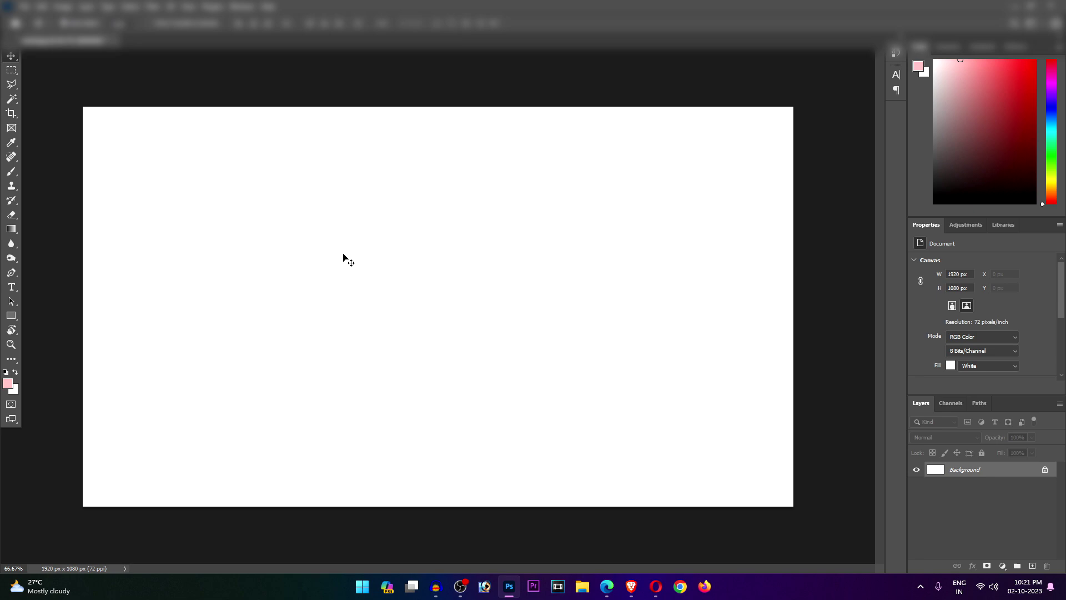
- Paint a red horizontal line across the canvas centre with a reduced brush and a red circle around its left end
{"action": "key", "text": "b"}
{"action": "key", "text": "bracketleft"}
{"action": "key", "text": "bracketleft"}
{"action": "key", "text": "bracketleft"}
{"action": "key", "text": "bracketleft"}
{"action": "key", "text": "bracketleft"}
{"action": "key", "text": "bracketleft"}
{"action": "key", "text": "bracketleft"}
{"action": "key", "text": "bracketleft"}
{"action": "key", "text": "bracketleft"}
{"action": "key", "text": "bracketleft"}
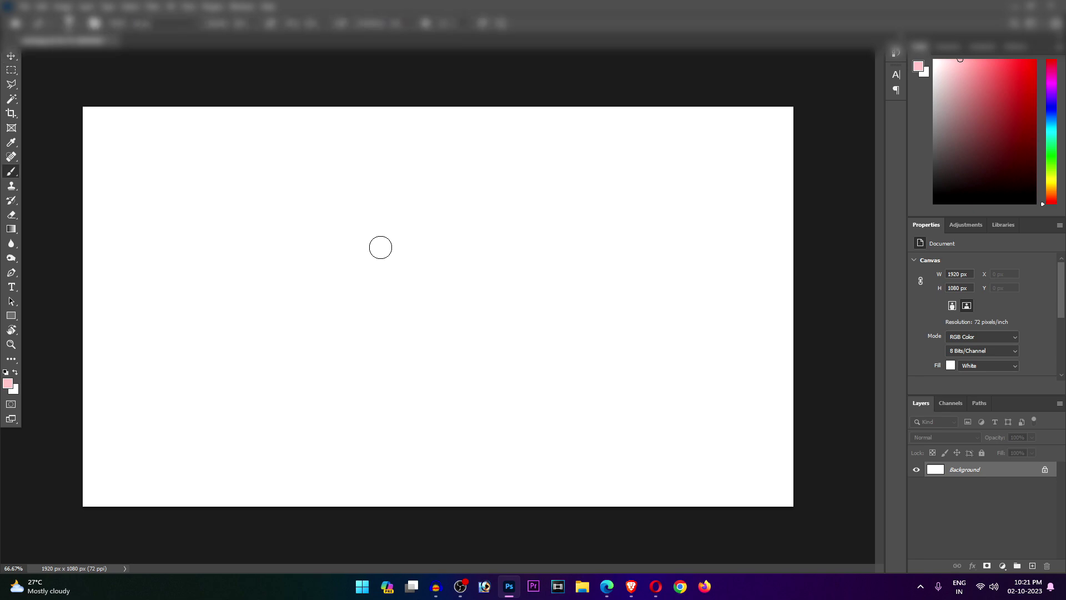
{"action": "left_click", "coordinate": [1036, 59]}
{"action": "key", "text": "bracketleft"}
{"action": "key", "text": "bracketleft"}
{"action": "left_click_drag", "start_coordinate": [224, 303], "coordinate": [609, 305]}
{"action": "mouse_move", "coordinate": [180, 255]}
{"action": "left_mouse_down"}
{"action": "mouse_move", "coordinate": [237, 302]}
{"action": "mouse_move", "coordinate": [174, 362]}
{"action": "mouse_move", "coordinate": [150, 257]}
{"action": "mouse_move", "coordinate": [177, 259]}
{"action": "left_mouse_up"}
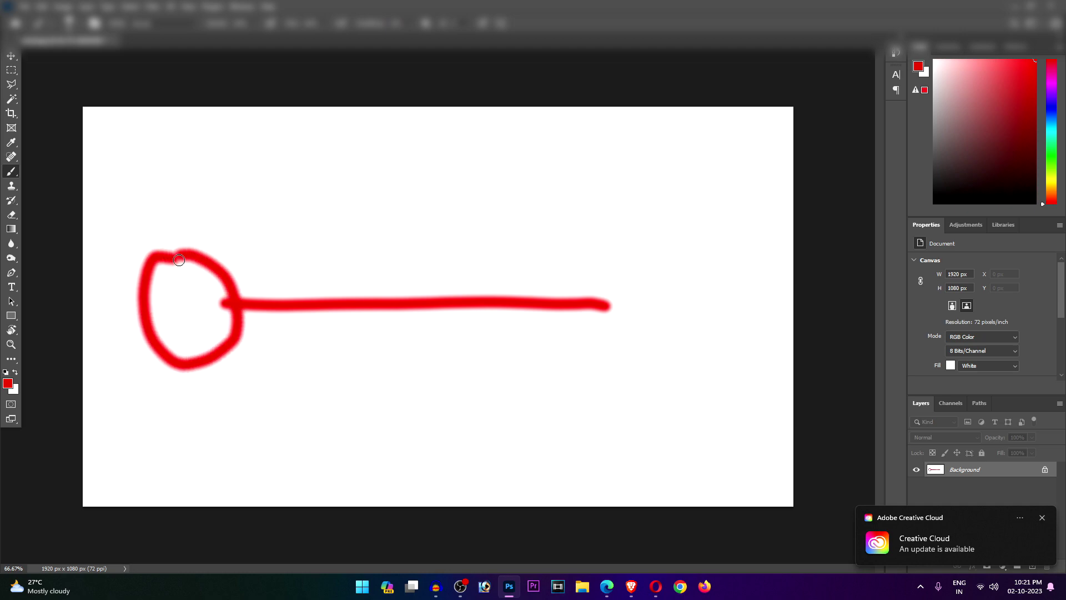
- Paint a cyan circle around the line's right end and a black circle around its middle
{"action": "left_click", "coordinate": [1053, 129]}
{"action": "mouse_move", "coordinate": [611, 369]}
{"action": "left_mouse_down"}
{"action": "mouse_move", "coordinate": [588, 334]}
{"action": "mouse_move", "coordinate": [688, 252]}
{"action": "mouse_move", "coordinate": [627, 367]}
{"action": "mouse_move", "coordinate": [610, 370]}
{"action": "left_mouse_up"}
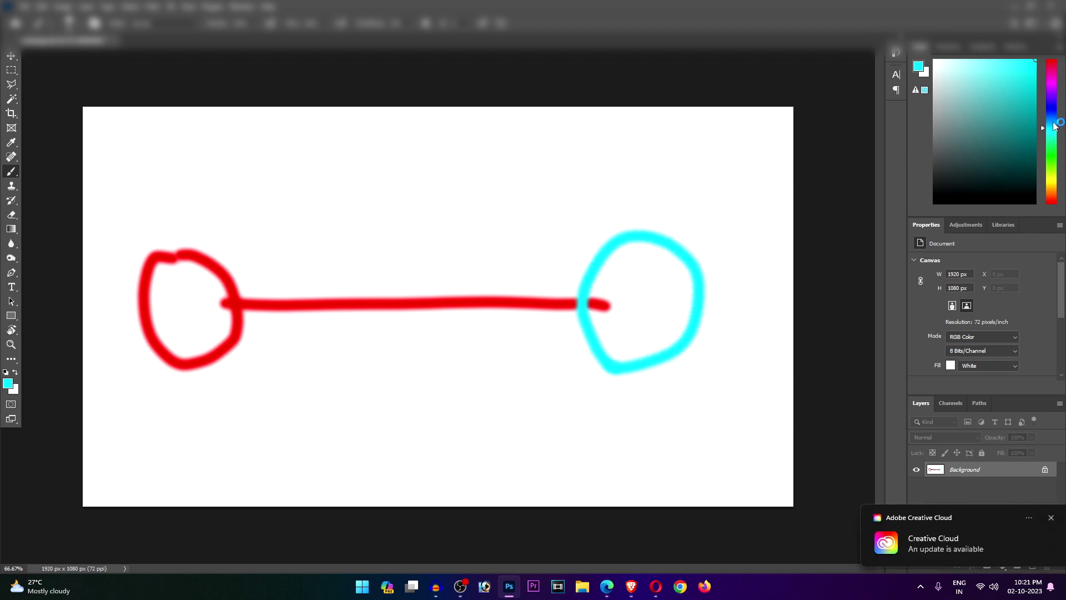
{"action": "left_click", "coordinate": [934, 202]}
{"action": "left_click_drag", "start_coordinate": [425, 364], "coordinate": [374, 334]}
{"action": "mouse_move", "coordinate": [354, 297]}
{"action": "left_mouse_down"}
{"action": "mouse_move", "coordinate": [452, 253]}
{"action": "mouse_move", "coordinate": [400, 369]}
{"action": "mouse_move", "coordinate": [369, 366]}
{"action": "left_mouse_up"}
- With a smaller black brush, draw a stick figure in the red circle and write E in the middle circle and A in the cyan one
{"action": "key", "text": "["}
{"action": "key", "text": "["}
{"action": "key", "text": "["}
{"action": "mouse_move", "coordinate": [166, 293]}
{"action": "left_mouse_down"}
{"action": "mouse_move", "coordinate": [201, 345]}
{"action": "mouse_move", "coordinate": [174, 324]}
{"action": "mouse_move", "coordinate": [217, 317]}
{"action": "mouse_move", "coordinate": [193, 353]}
{"action": "mouse_move", "coordinate": [213, 345]}
{"action": "left_mouse_up"}
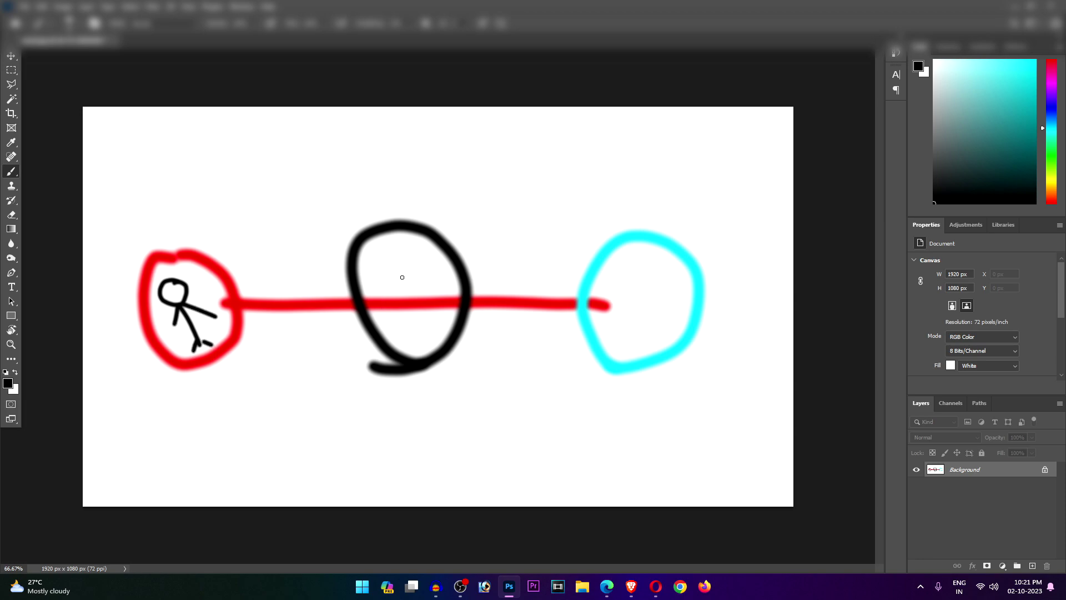
{"action": "left_click_drag", "start_coordinate": [390, 269], "coordinate": [410, 318]}
{"action": "left_click_drag", "start_coordinate": [390, 268], "coordinate": [414, 258]}
{"action": "mouse_move", "coordinate": [409, 322]}
{"action": "left_mouse_down"}
{"action": "mouse_move", "coordinate": [441, 310]}
{"action": "mouse_move", "coordinate": [412, 287]}
{"action": "left_mouse_up"}
{"action": "mouse_move", "coordinate": [628, 282]}
{"action": "left_mouse_down"}
{"action": "mouse_move", "coordinate": [631, 321]}
{"action": "mouse_move", "coordinate": [659, 297]}
{"action": "mouse_move", "coordinate": [649, 292]}
{"action": "left_mouse_up"}
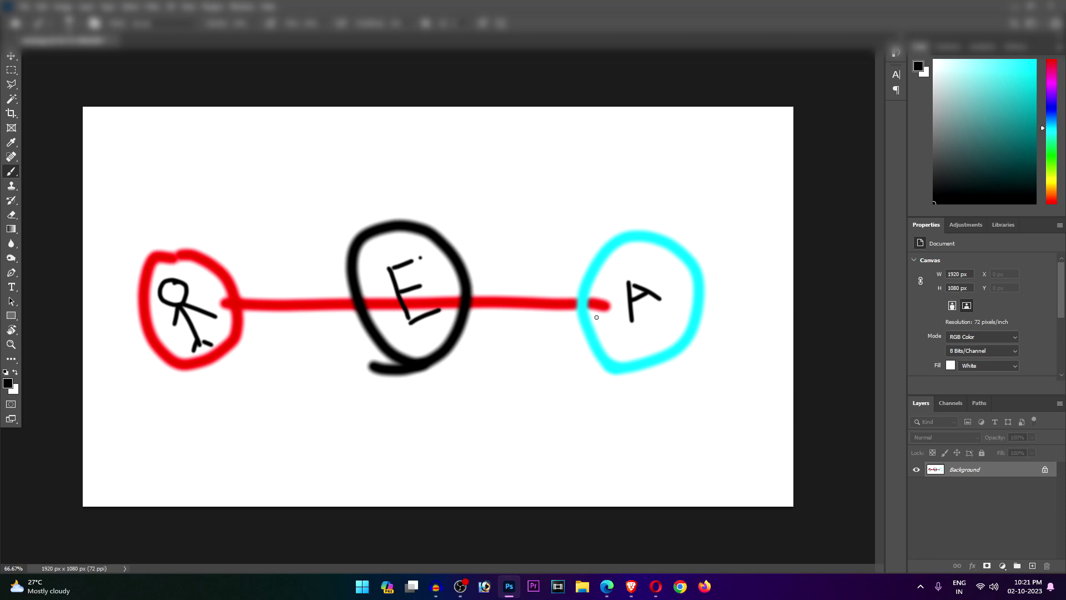
- Draw black curved arrows above and below the line from the A circle towards the stick figure, plus two short arrows leaving the E circle
{"action": "mouse_move", "coordinate": [581, 362]}
{"action": "left_mouse_down"}
{"action": "mouse_move", "coordinate": [502, 409]}
{"action": "mouse_move", "coordinate": [307, 412]}
{"action": "mouse_move", "coordinate": [276, 382]}
{"action": "mouse_move", "coordinate": [278, 412]}
{"action": "mouse_move", "coordinate": [307, 388]}
{"action": "left_mouse_up"}
{"action": "mouse_move", "coordinate": [597, 236]}
{"action": "left_mouse_down"}
{"action": "mouse_move", "coordinate": [578, 203]}
{"action": "mouse_move", "coordinate": [508, 176]}
{"action": "mouse_move", "coordinate": [354, 188]}
{"action": "mouse_move", "coordinate": [254, 253]}
{"action": "mouse_move", "coordinate": [294, 245]}
{"action": "left_mouse_up"}
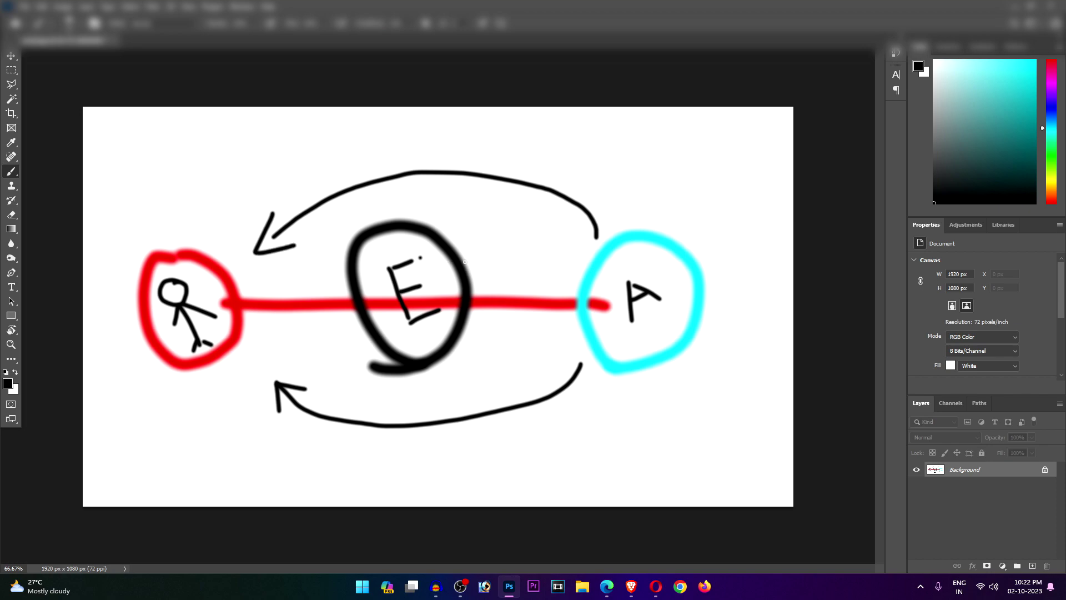
{"action": "mouse_move", "coordinate": [428, 226]}
{"action": "left_mouse_down"}
{"action": "mouse_move", "coordinate": [434, 187]}
{"action": "mouse_move", "coordinate": [420, 201]}
{"action": "mouse_move", "coordinate": [449, 221]}
{"action": "left_mouse_up"}
{"action": "mouse_move", "coordinate": [334, 273]}
{"action": "left_mouse_down"}
{"action": "mouse_move", "coordinate": [304, 271]}
{"action": "mouse_move", "coordinate": [323, 279]}
{"action": "left_mouse_up"}
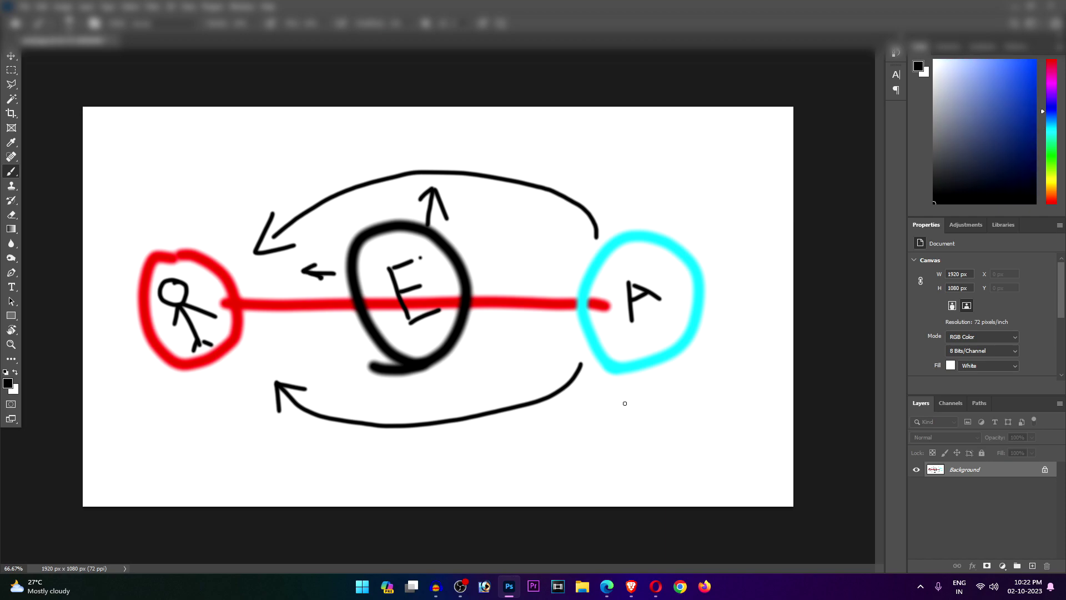
- Draw blue arrows from the A circle: two outer curves to the stick figure and a short one towards E
{"action": "mouse_move", "coordinate": [635, 379]}
{"action": "left_mouse_down"}
{"action": "mouse_move", "coordinate": [594, 433]}
{"action": "mouse_move", "coordinate": [549, 456]}
{"action": "left_mouse_up"}
{"action": "left_click", "coordinate": [1034, 59]}
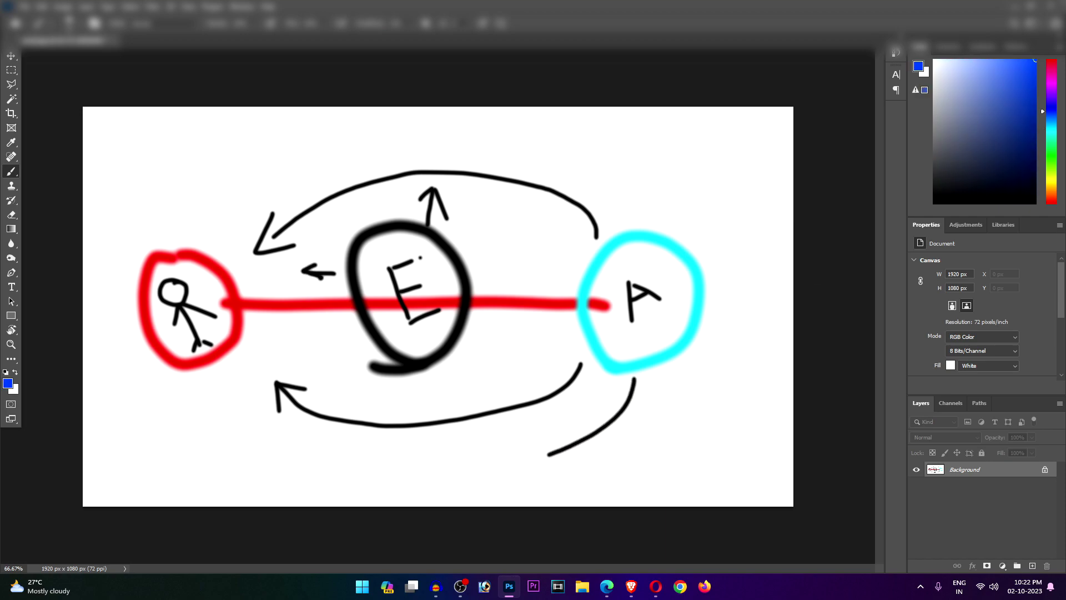
{"action": "mouse_move", "coordinate": [637, 378]}
{"action": "left_mouse_down"}
{"action": "mouse_move", "coordinate": [595, 432]}
{"action": "mouse_move", "coordinate": [482, 470]}
{"action": "mouse_move", "coordinate": [198, 453]}
{"action": "mouse_move", "coordinate": [158, 386]}
{"action": "mouse_move", "coordinate": [143, 410]}
{"action": "mouse_move", "coordinate": [182, 404]}
{"action": "left_mouse_up"}
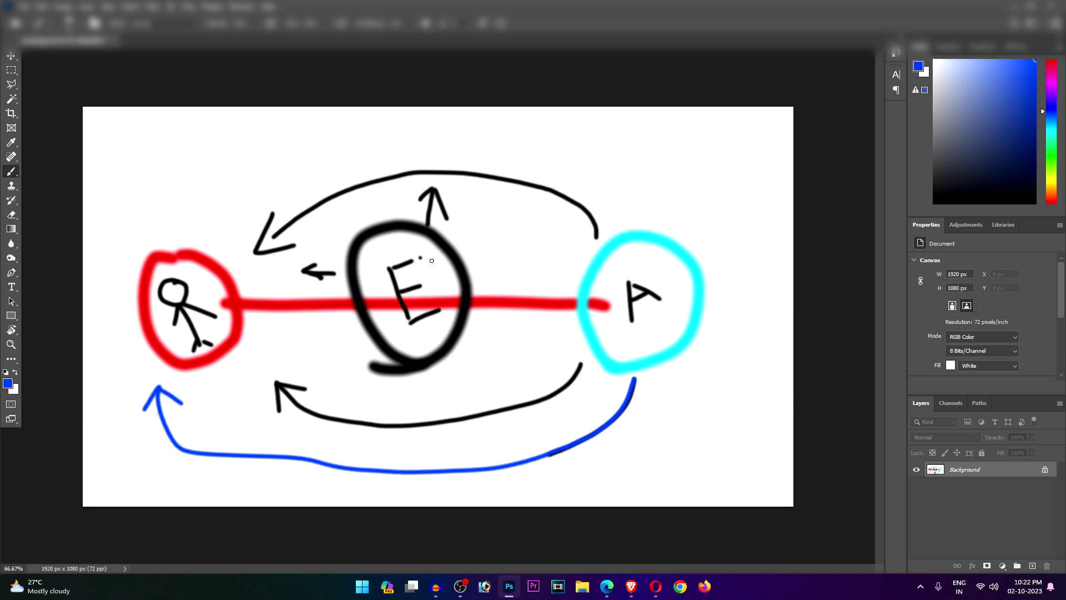
{"action": "mouse_move", "coordinate": [588, 264]}
{"action": "left_mouse_down"}
{"action": "mouse_move", "coordinate": [487, 258]}
{"action": "mouse_move", "coordinate": [515, 271]}
{"action": "left_mouse_up"}
{"action": "left_click", "coordinate": [507, 248]}
{"action": "mouse_move", "coordinate": [641, 224]}
{"action": "left_mouse_down"}
{"action": "mouse_move", "coordinate": [632, 200]}
{"action": "mouse_move", "coordinate": [477, 131]}
{"action": "mouse_move", "coordinate": [236, 181]}
{"action": "mouse_move", "coordinate": [200, 225]}
{"action": "mouse_move", "coordinate": [239, 212]}
{"action": "left_mouse_up"}
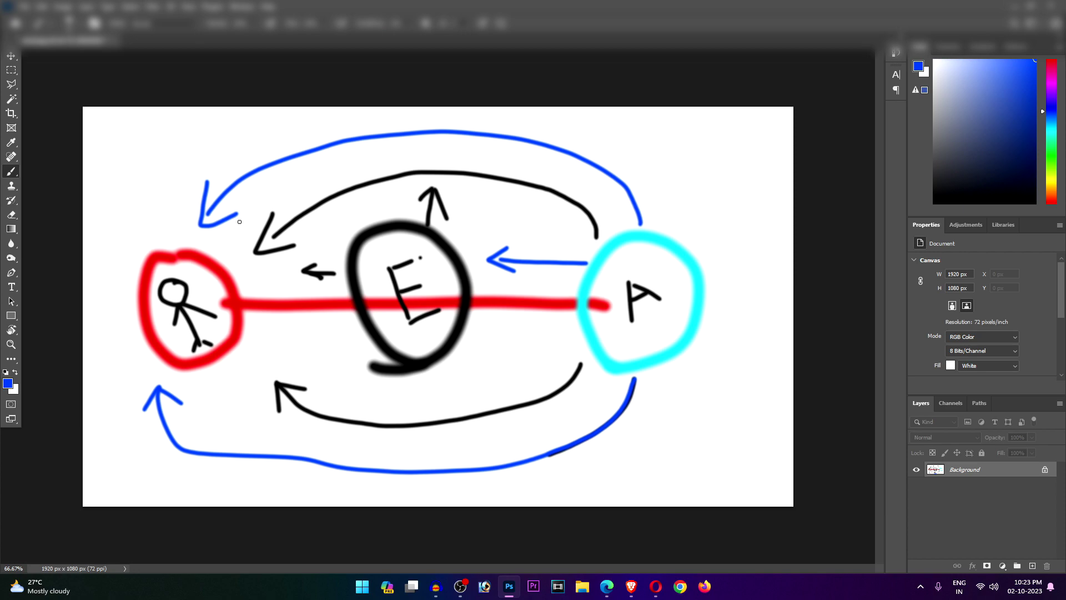
- Clear the canvas and sketch a new blue diagram: a horizontal line with ovals at both ends and the middle, each containing a short mark
{"action": "key", "text": "ctrl+a"}
{"action": "key", "text": "BackSpace"}
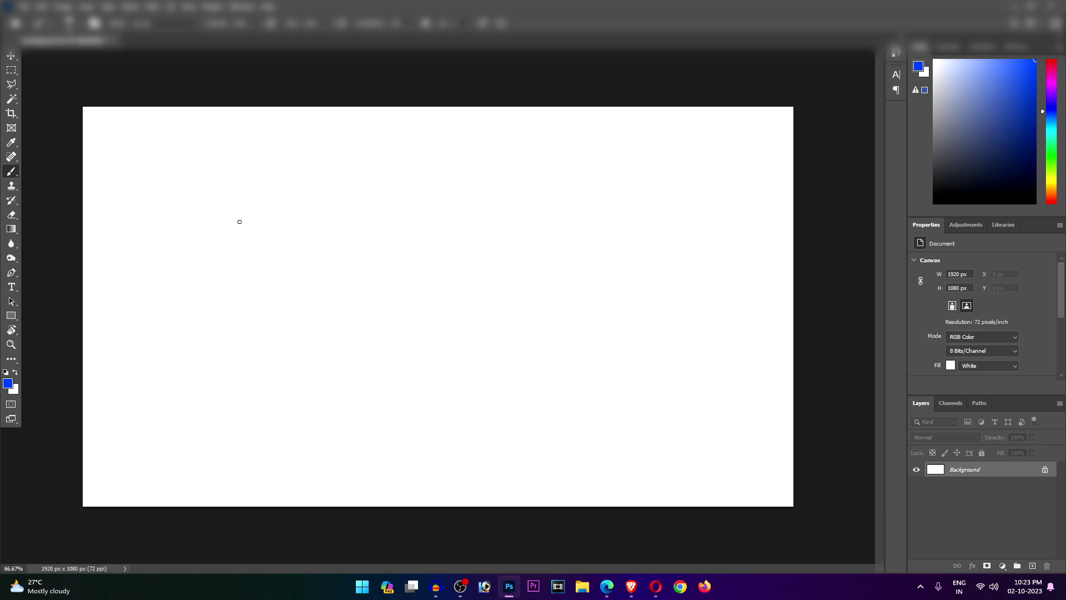
{"action": "key", "text": "ctrl+z"}
{"action": "left_click_drag", "start_coordinate": [150, 332], "coordinate": [161, 350]}
{"action": "left_click_drag", "start_coordinate": [432, 332], "coordinate": [443, 347]}
{"action": "left_click_drag", "start_coordinate": [674, 329], "coordinate": [682, 340]}
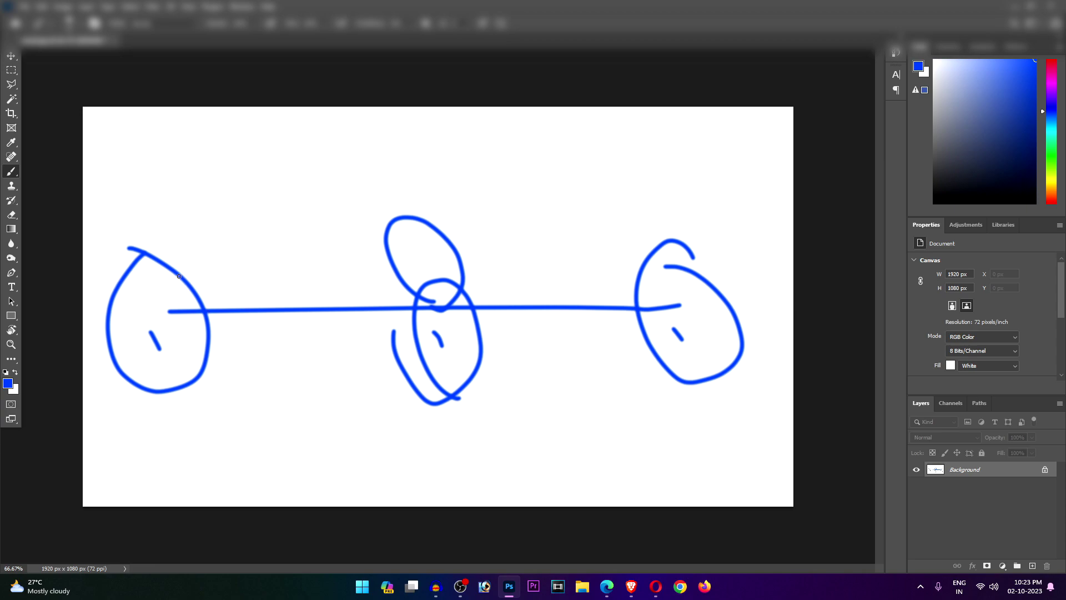
- Annotate the left and middle ovals with blue letters, an X with an outgoing arrow at the left one, and an arrow pointing from middle to left
{"action": "mouse_move", "coordinate": [181, 272]}
{"action": "left_mouse_down"}
{"action": "mouse_move", "coordinate": [220, 232]}
{"action": "mouse_move", "coordinate": [212, 259]}
{"action": "left_mouse_up"}
{"action": "mouse_move", "coordinate": [155, 219]}
{"action": "left_mouse_down"}
{"action": "mouse_move", "coordinate": [172, 201]}
{"action": "mouse_move", "coordinate": [174, 217]}
{"action": "left_mouse_up"}
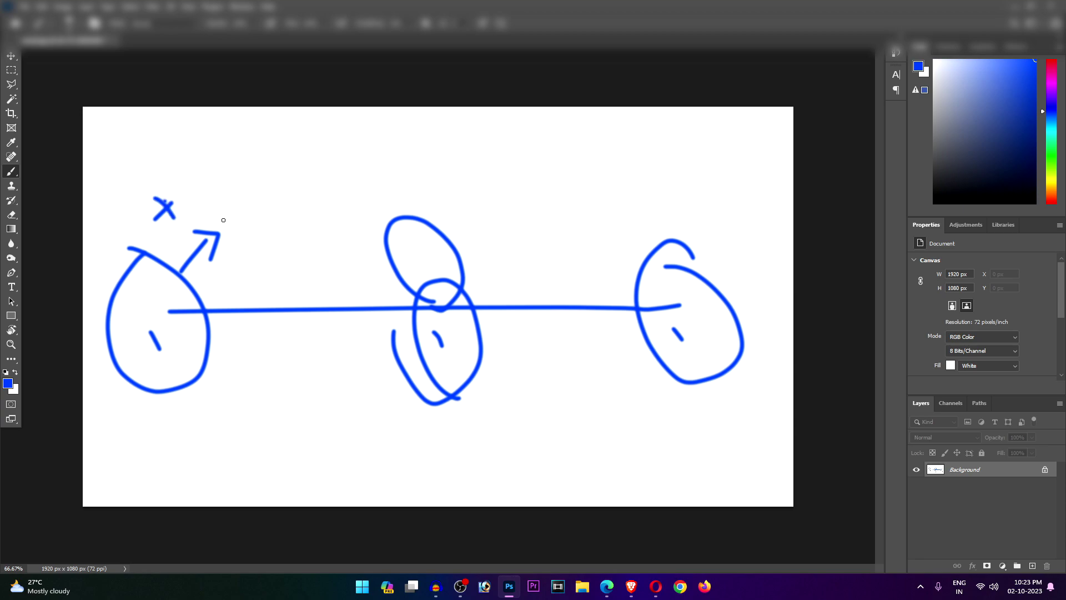
{"action": "mouse_move", "coordinate": [158, 303]}
{"action": "left_mouse_down"}
{"action": "mouse_move", "coordinate": [149, 305]}
{"action": "mouse_move", "coordinate": [147, 359]}
{"action": "mouse_move", "coordinate": [178, 364]}
{"action": "left_mouse_up"}
{"action": "left_click_drag", "start_coordinate": [441, 328], "coordinate": [453, 367]}
{"action": "mouse_move", "coordinate": [395, 271]}
{"action": "left_mouse_down"}
{"action": "mouse_move", "coordinate": [267, 279]}
{"action": "mouse_move", "coordinate": [254, 298]}
{"action": "mouse_move", "coordinate": [294, 303]}
{"action": "mouse_move", "coordinate": [233, 294]}
{"action": "left_mouse_up"}
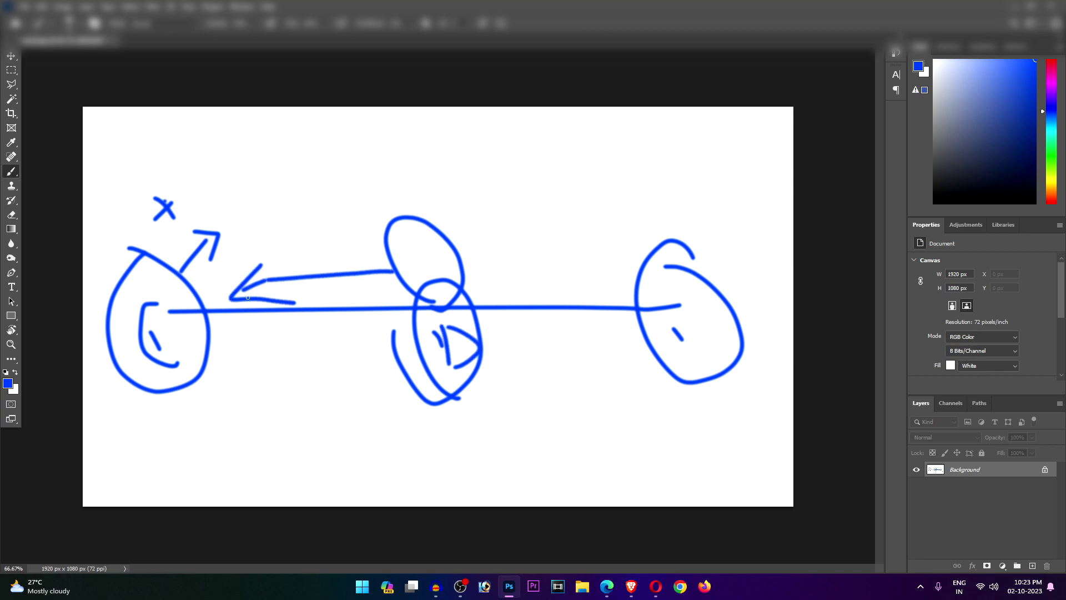
- Write ADX in blue above the diagram, between the left and middle ovals
{"action": "mouse_move", "coordinate": [249, 162]}
{"action": "left_mouse_down"}
{"action": "mouse_move", "coordinate": [252, 189]}
{"action": "mouse_move", "coordinate": [269, 175]}
{"action": "mouse_move", "coordinate": [259, 168]}
{"action": "mouse_move", "coordinate": [293, 170]}
{"action": "left_mouse_up"}
{"action": "left_click_drag", "start_coordinate": [283, 144], "coordinate": [299, 166]}
{"action": "left_click_drag", "start_coordinate": [320, 129], "coordinate": [315, 150]}
{"action": "left_click_drag", "start_coordinate": [301, 139], "coordinate": [338, 147]}
- Strike through the left and middle ovals with straight red diagonal lines
{"action": "left_click_drag", "start_coordinate": [1051, 109], "coordinate": [1056, 59]}
{"action": "left_click", "coordinate": [120, 349]}
{"action": "left_click", "coordinate": [186, 282], "text": "shift"}
{"action": "left_click", "coordinate": [384, 348]}
{"action": "left_click", "coordinate": [463, 280], "text": "shift"}
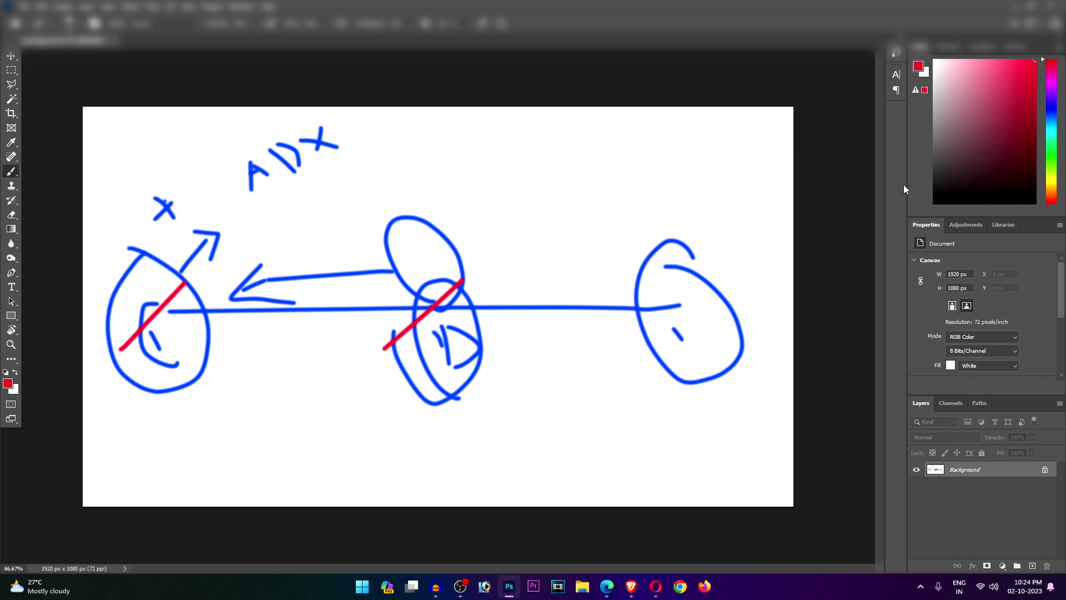
- Change the foreground colour to lime green
{"action": "left_click", "coordinate": [1050, 168]}
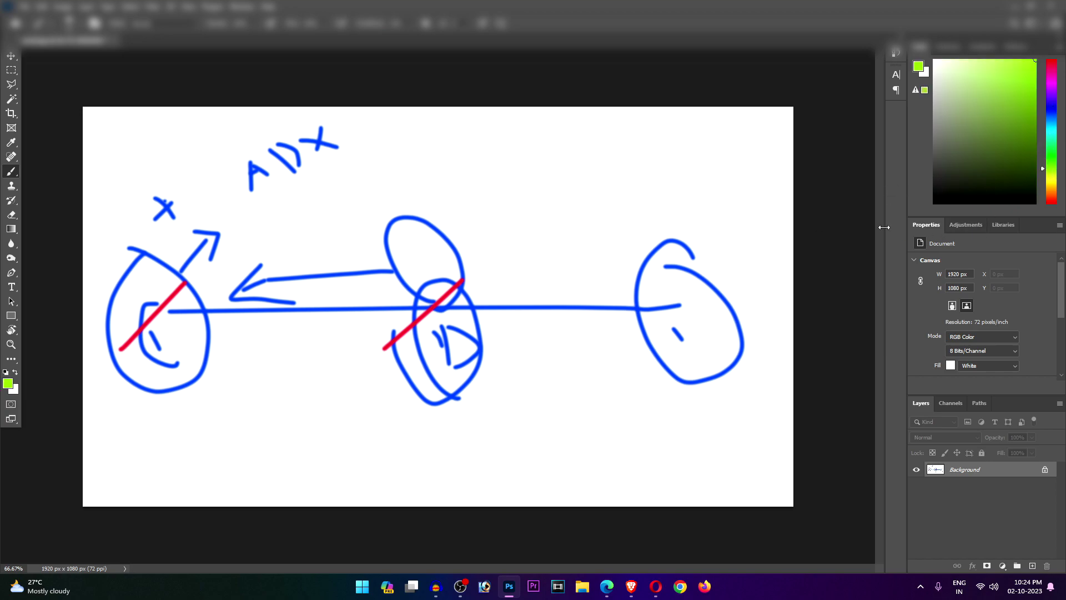